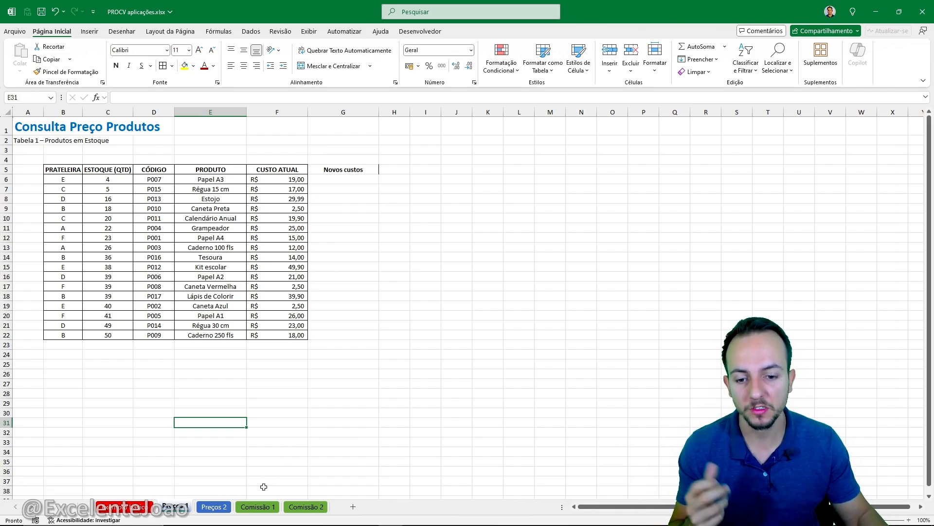
- Examine the order records in the commission calculation table on the Comissão 1 sheet
{"action": "left_click", "coordinate": [261, 505]}
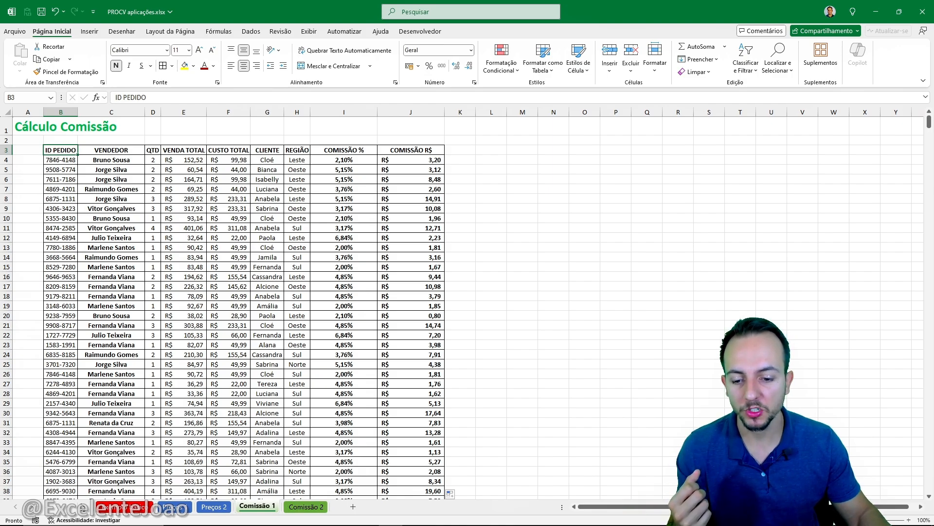
{"action": "left_click", "coordinate": [127, 506]}
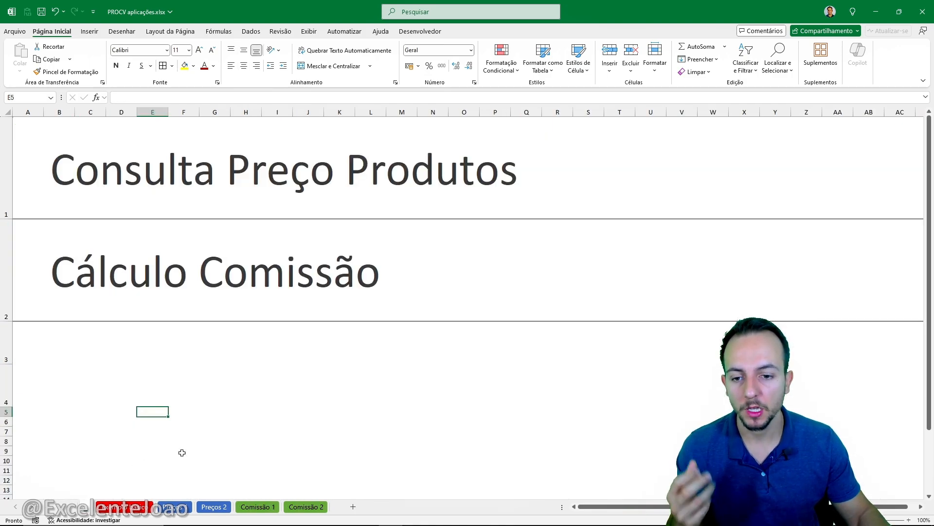
{"action": "left_click", "coordinate": [263, 506]}
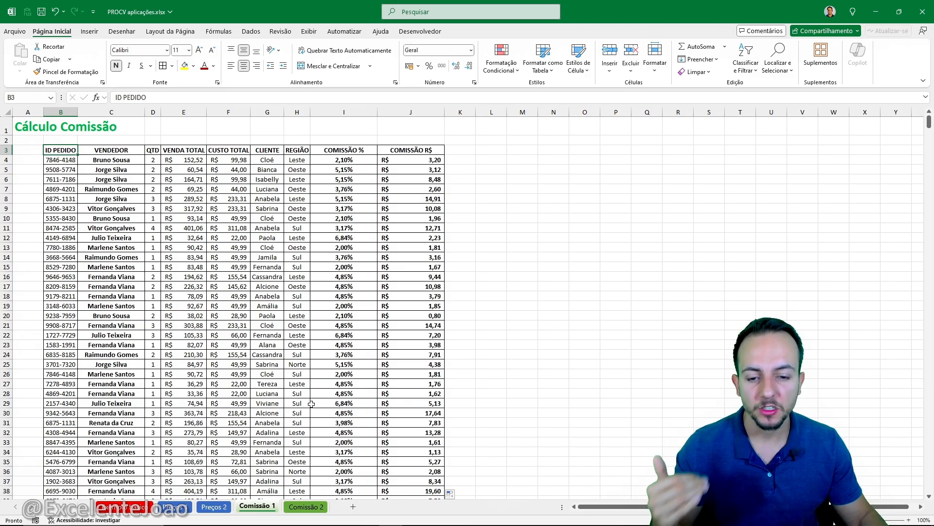
{"action": "scroll", "coordinate": [311, 403], "scroll_direction": "down", "scroll_amount": 20}
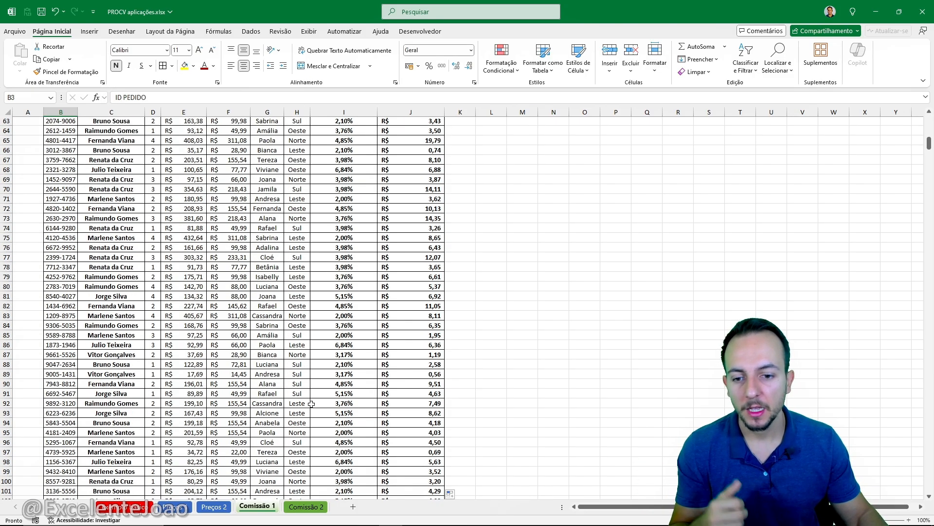
{"action": "scroll", "coordinate": [282, 371], "scroll_direction": "down", "scroll_amount": 15}
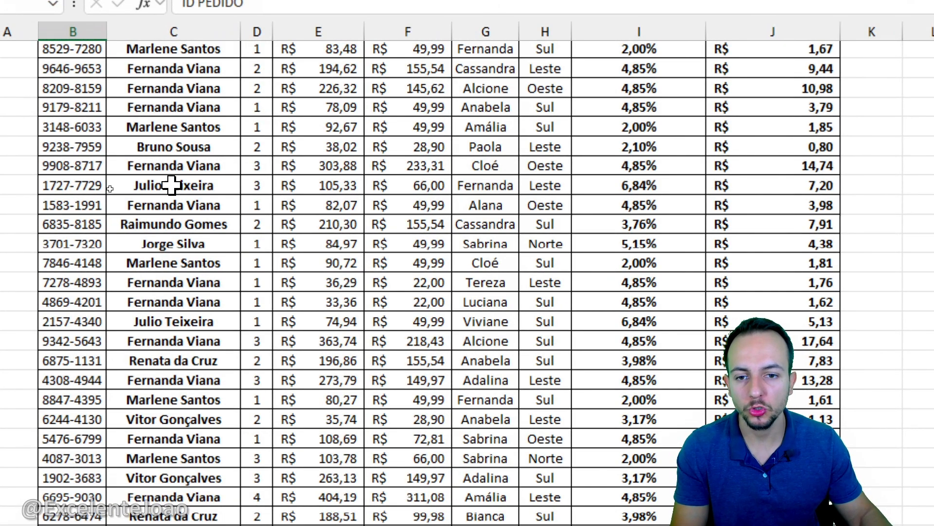
{"action": "scroll", "coordinate": [275, 341], "scroll_direction": "up", "scroll_amount": 5}
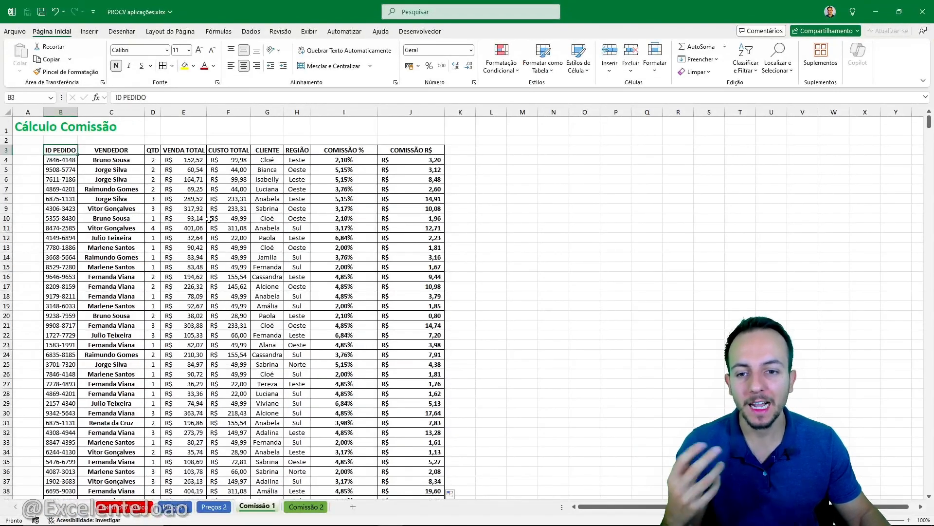
- Examine the sellers' commission table on the Comissão 2 sheet, marking the percentages and sellers with the screen pen, and clear the marks
{"action": "left_click", "coordinate": [306, 506]}
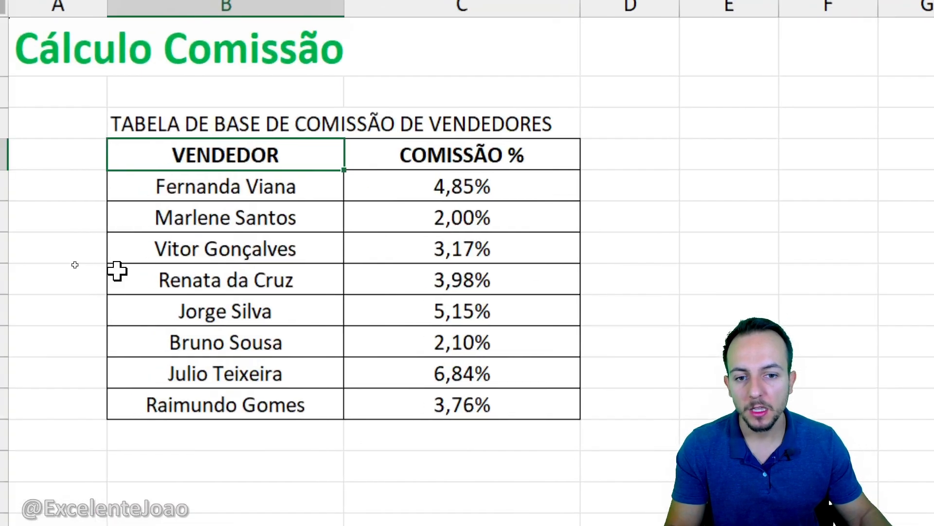
{"action": "mouse_move", "coordinate": [457, 138]}
{"action": "left_mouse_down"}
{"action": "mouse_move", "coordinate": [414, 138]}
{"action": "mouse_move", "coordinate": [443, 388]}
{"action": "left_mouse_up"}
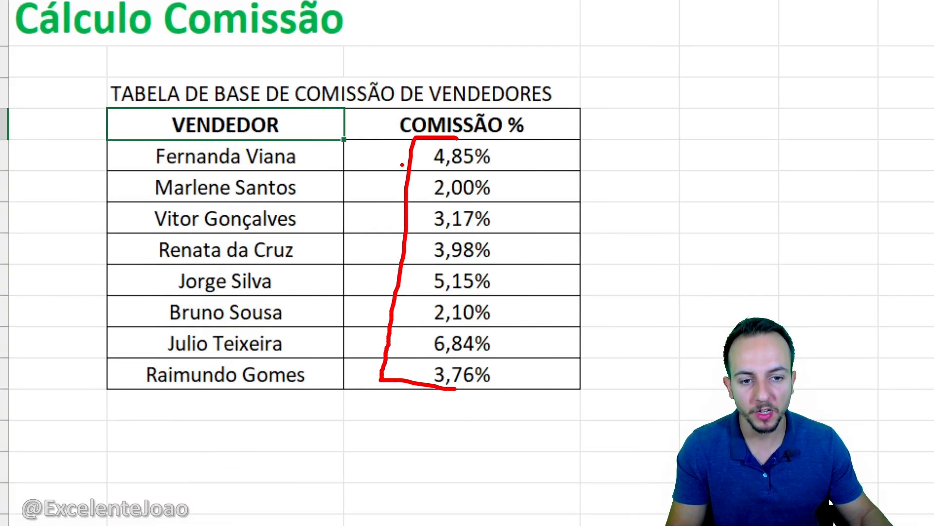
{"action": "left_click_drag", "start_coordinate": [402, 164], "coordinate": [305, 148]}
{"action": "left_click_drag", "start_coordinate": [363, 178], "coordinate": [311, 171]}
{"action": "left_click_drag", "start_coordinate": [384, 210], "coordinate": [317, 209]}
{"action": "key", "text": "Escape"}
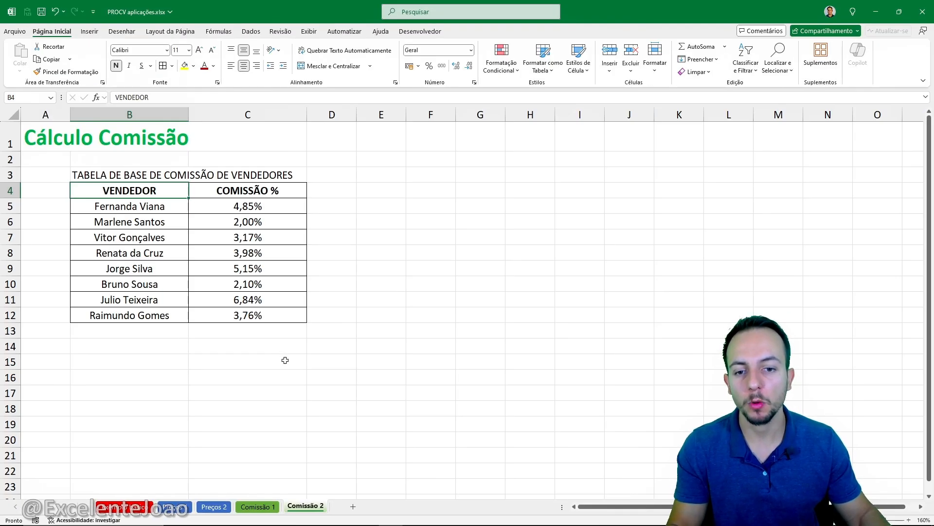
- Highlight the VENDEDOR and COMISSÃO % columns together on the Comissão 1 sheet to compare sellers with their rates
{"action": "left_click", "coordinate": [258, 507]}
{"action": "left_click", "coordinate": [130, 112]}
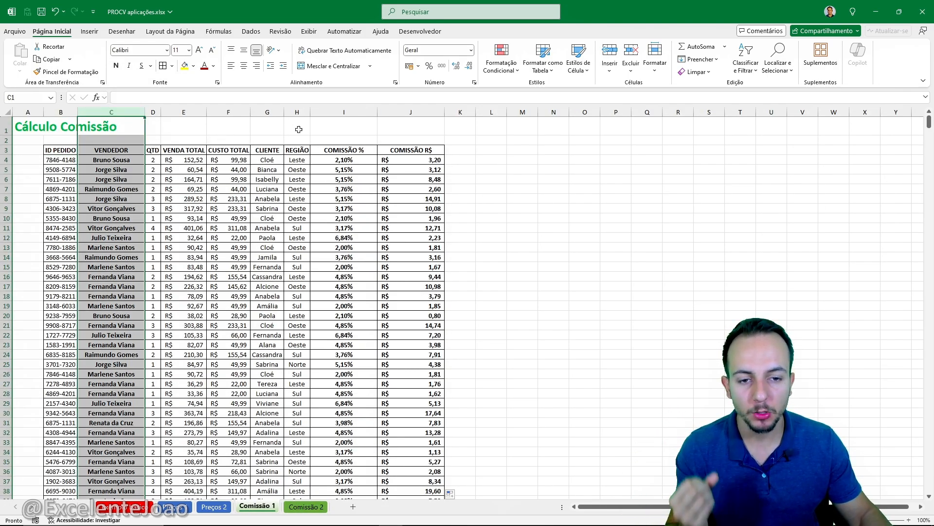
{"action": "left_click", "coordinate": [335, 112], "text": "ctrl"}
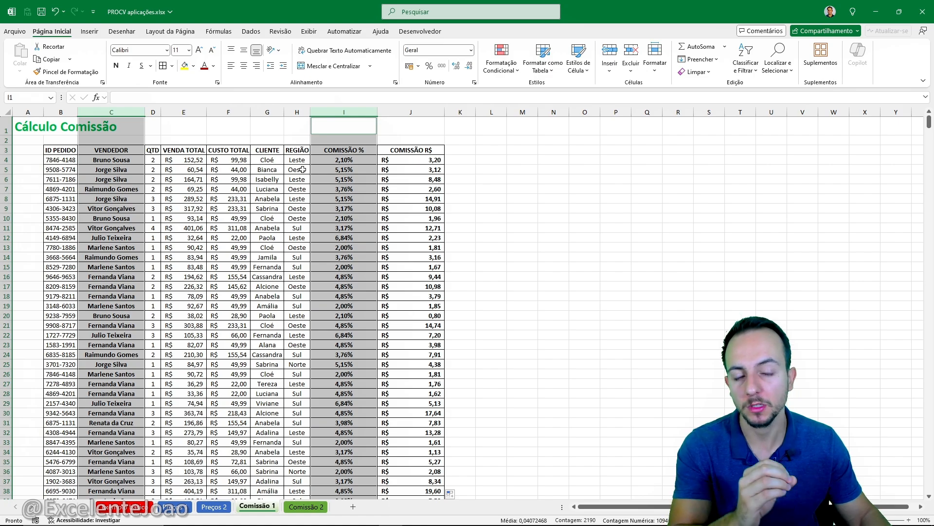
{"action": "left_click", "coordinate": [134, 149]}
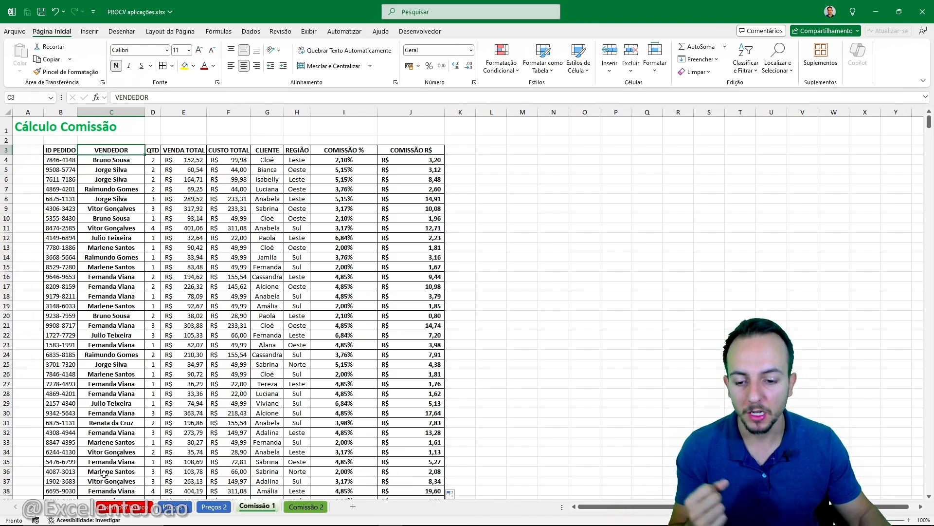
- Look through the Preços 1 and Comissão 1 sheets and return to the sheet with the ITEM and QUANTIDADE table
{"action": "left_click", "coordinate": [88, 506]}
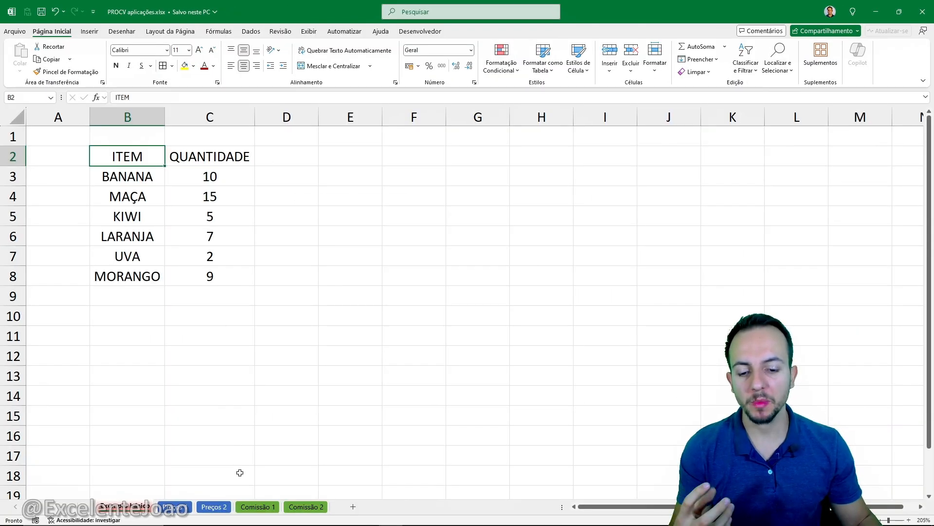
{"action": "left_click", "coordinate": [178, 506]}
{"action": "left_click", "coordinate": [245, 505]}
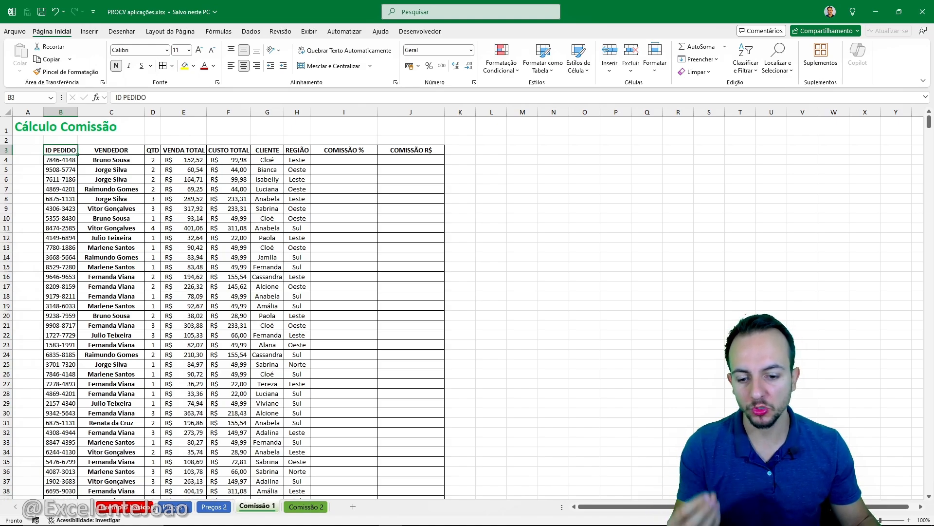
{"action": "left_click", "coordinate": [141, 506]}
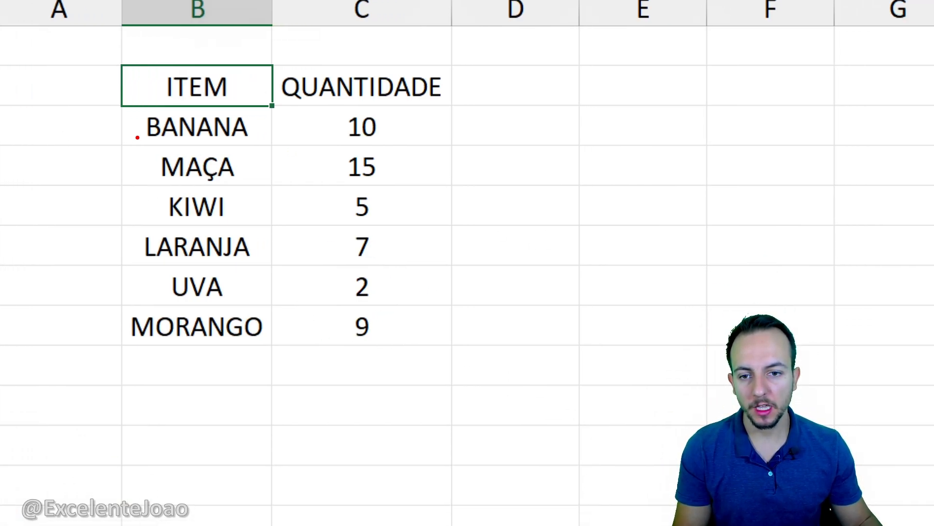
- Underscore each fruit in the ITEM column and box the QUANTIDADE values with the screen pen, and clear the marks
{"action": "left_click_drag", "start_coordinate": [135, 130], "coordinate": [97, 143]}
{"action": "left_click_drag", "start_coordinate": [145, 171], "coordinate": [96, 183]}
{"action": "left_click_drag", "start_coordinate": [148, 200], "coordinate": [106, 214]}
{"action": "left_click_drag", "start_coordinate": [133, 247], "coordinate": [97, 261]}
{"action": "left_click_drag", "start_coordinate": [150, 286], "coordinate": [112, 293]}
{"action": "left_click_drag", "start_coordinate": [122, 330], "coordinate": [74, 332]}
{"action": "mouse_move", "coordinate": [323, 105]}
{"action": "left_mouse_down"}
{"action": "mouse_move", "coordinate": [393, 302]}
{"action": "mouse_move", "coordinate": [402, 360]}
{"action": "left_mouse_up"}
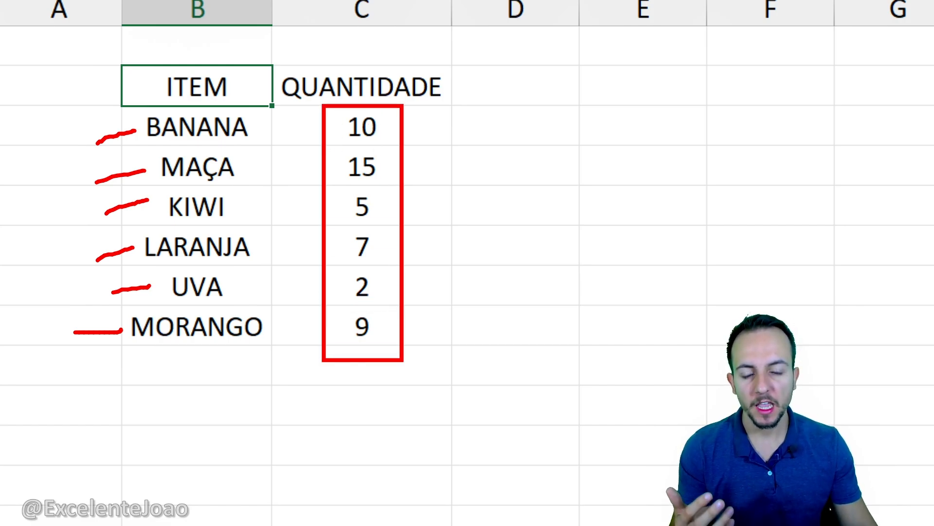
{"action": "key", "text": "Escape"}
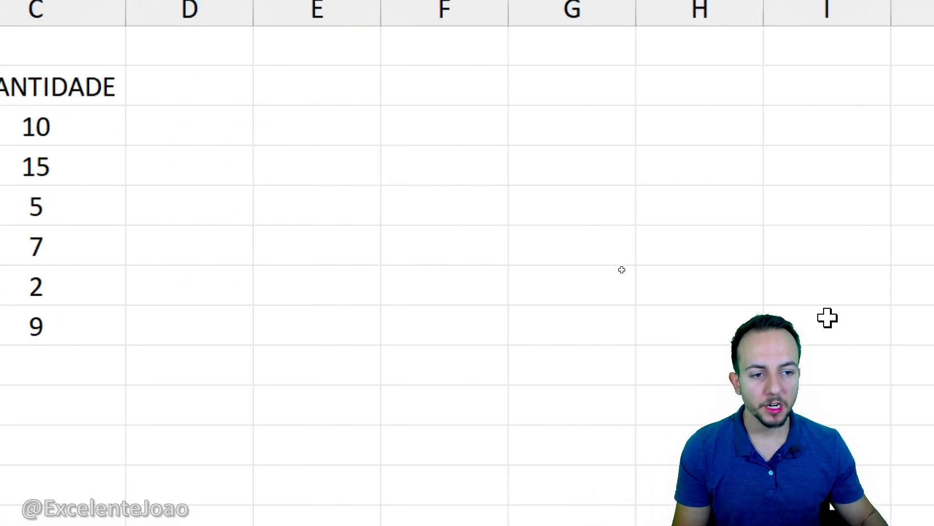
- Enter Kiwi as the lookup value in cell F5 and select cell F6 below it
{"action": "left_click", "coordinate": [367, 203]}
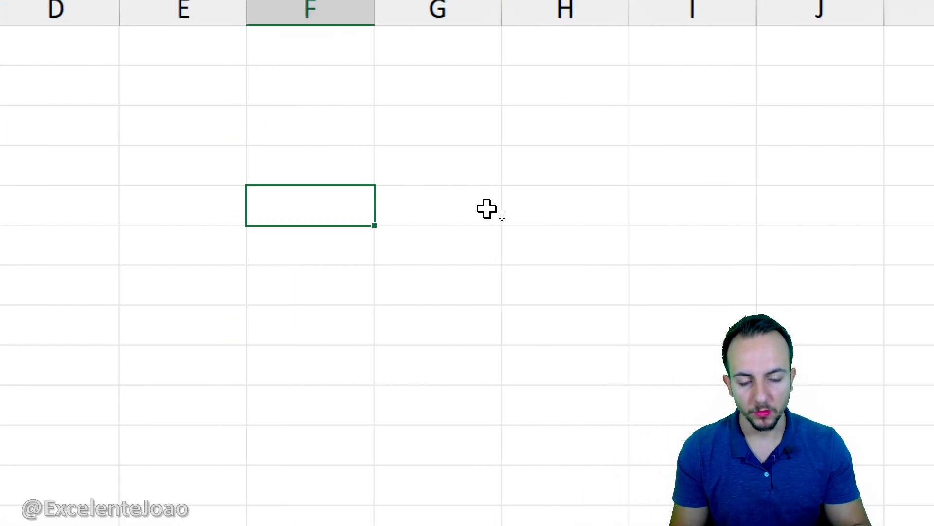
{"action": "type", "text": "mA"}
{"action": "key", "text": "Escape"}
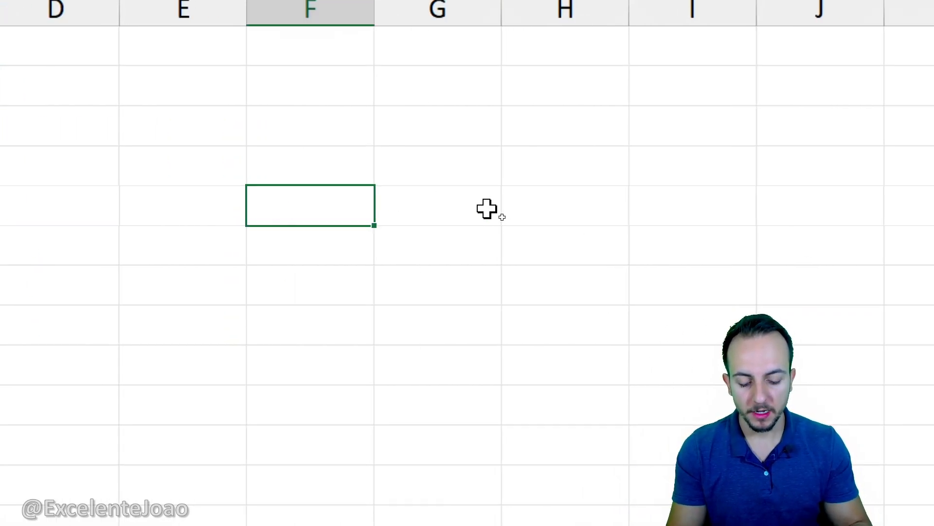
{"action": "type", "text": "klWI"}
{"action": "key", "text": "Return"}
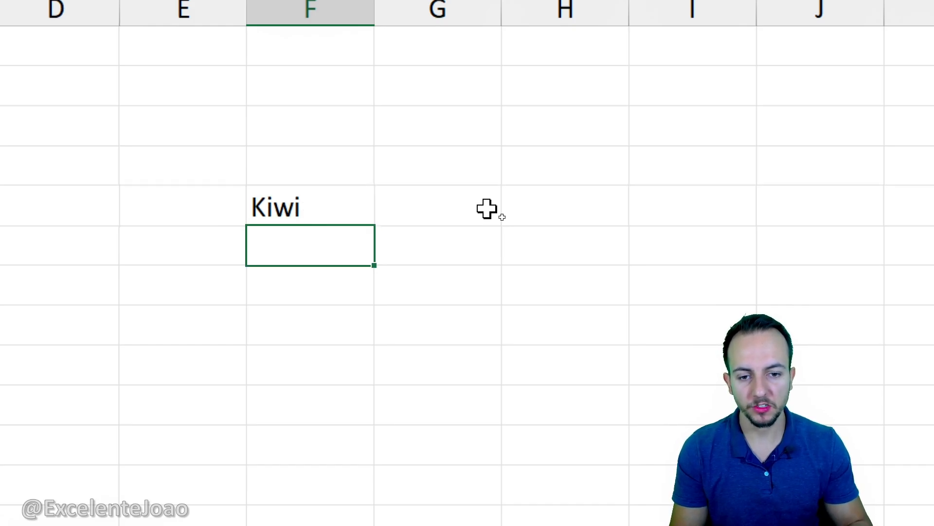
{"action": "mouse_move", "coordinate": [323, 210]}
{"action": "left_mouse_down"}
{"action": "mouse_move", "coordinate": [327, 230]}
{"action": "mouse_move", "coordinate": [300, 243]}
{"action": "mouse_move", "coordinate": [324, 240]}
{"action": "left_mouse_up"}
{"action": "key", "text": "Escape"}
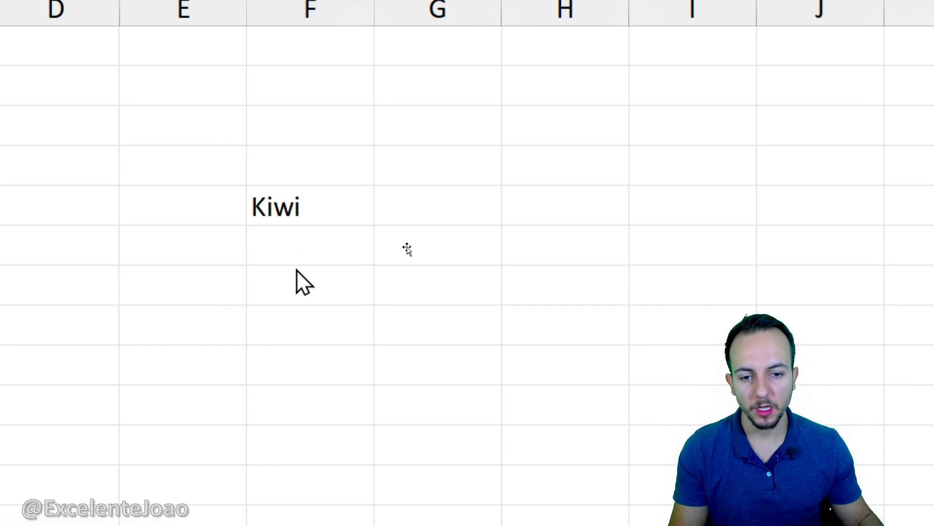
{"action": "left_click", "coordinate": [333, 214]}
{"action": "left_click", "coordinate": [313, 241]}
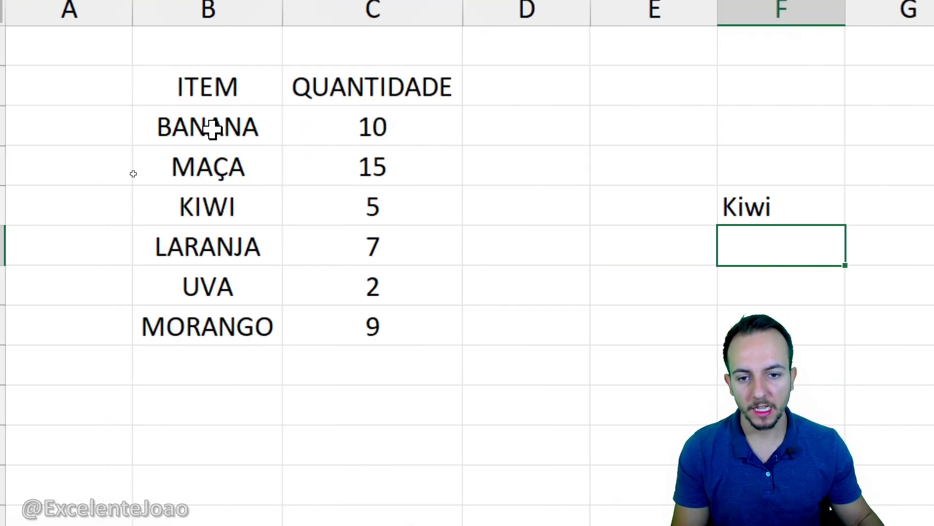
- Box KIWI in the item list with an arrow to its quantity using the screen pen, and undo the marks
{"action": "key", "text": "ctrl+2"}
{"action": "mouse_move", "coordinate": [168, 184]}
{"action": "left_mouse_down"}
{"action": "mouse_move", "coordinate": [247, 228]}
{"action": "mouse_move", "coordinate": [288, 211]}
{"action": "mouse_move", "coordinate": [348, 207]}
{"action": "left_mouse_up"}
{"action": "left_click_drag", "start_coordinate": [336, 200], "coordinate": [336, 218]}
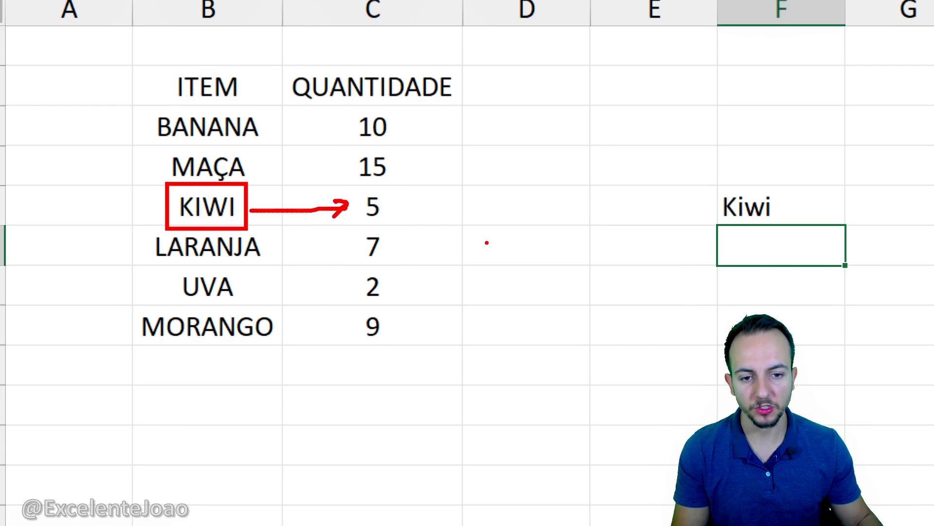
{"action": "key", "text": "ctrl+z"}
{"action": "key", "text": "ctrl+z"}
{"action": "key", "text": "ctrl+z"}
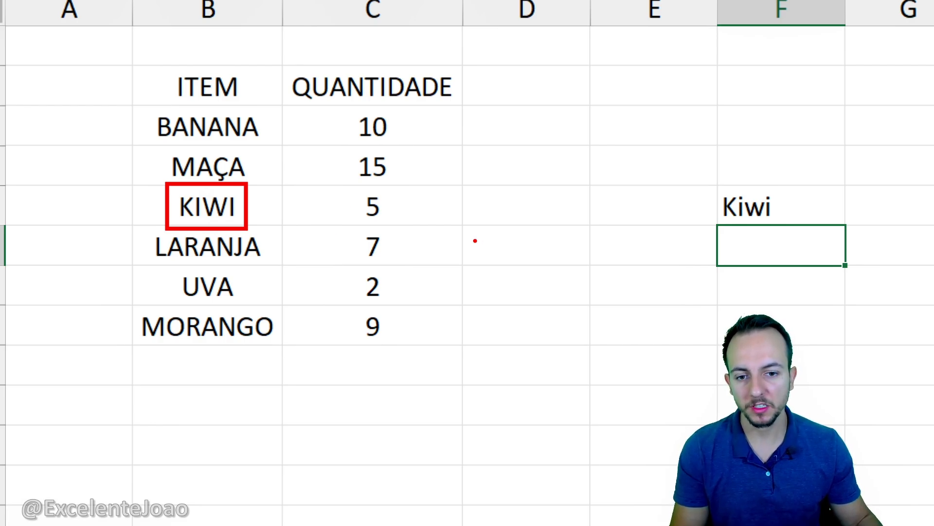
- Box the item column and draw arrows from KIWI to columns C, D and E on screen, and clear the drawing
{"action": "left_click_drag", "start_coordinate": [135, 100], "coordinate": [281, 356]}
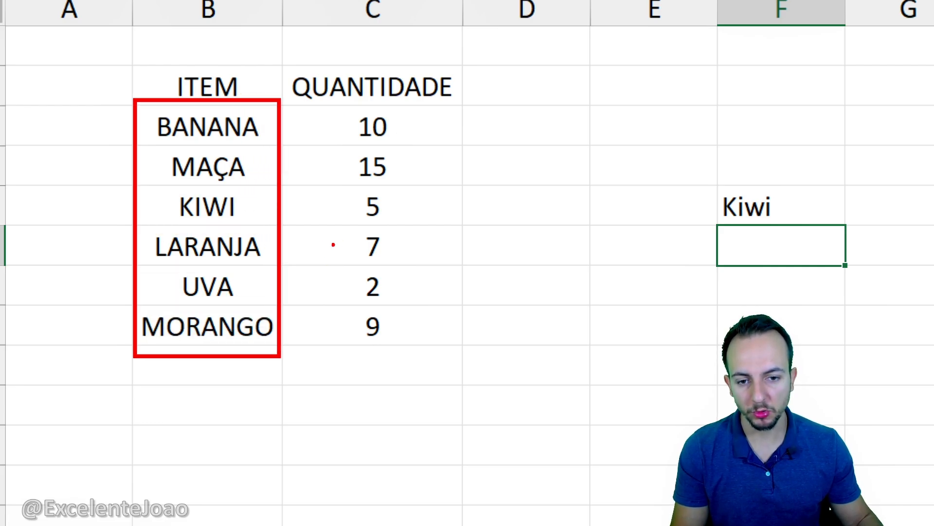
{"action": "mouse_move", "coordinate": [247, 207]}
{"action": "left_mouse_down"}
{"action": "mouse_move", "coordinate": [338, 215]}
{"action": "mouse_move", "coordinate": [343, 229]}
{"action": "left_mouse_up"}
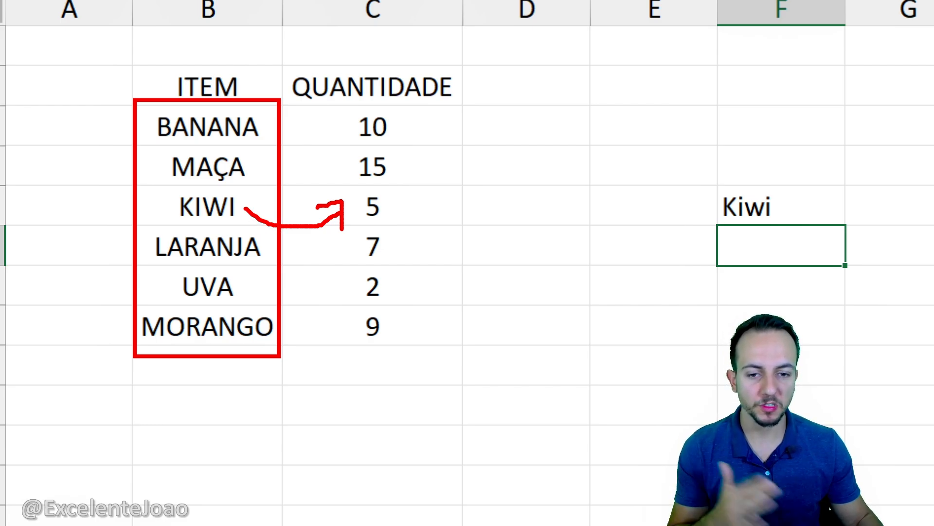
{"action": "mouse_move", "coordinate": [247, 209]}
{"action": "left_mouse_down"}
{"action": "mouse_move", "coordinate": [443, 217]}
{"action": "mouse_move", "coordinate": [479, 205]}
{"action": "left_mouse_up"}
{"action": "mouse_move", "coordinate": [452, 202]}
{"action": "left_mouse_down"}
{"action": "mouse_move", "coordinate": [487, 196]}
{"action": "mouse_move", "coordinate": [481, 224]}
{"action": "left_mouse_up"}
{"action": "mouse_move", "coordinate": [249, 225]}
{"action": "left_mouse_down"}
{"action": "mouse_move", "coordinate": [561, 275]}
{"action": "mouse_move", "coordinate": [614, 209]}
{"action": "left_mouse_up"}
{"action": "mouse_move", "coordinate": [568, 215]}
{"action": "left_mouse_down"}
{"action": "mouse_move", "coordinate": [614, 208]}
{"action": "mouse_move", "coordinate": [620, 249]}
{"action": "left_mouse_up"}
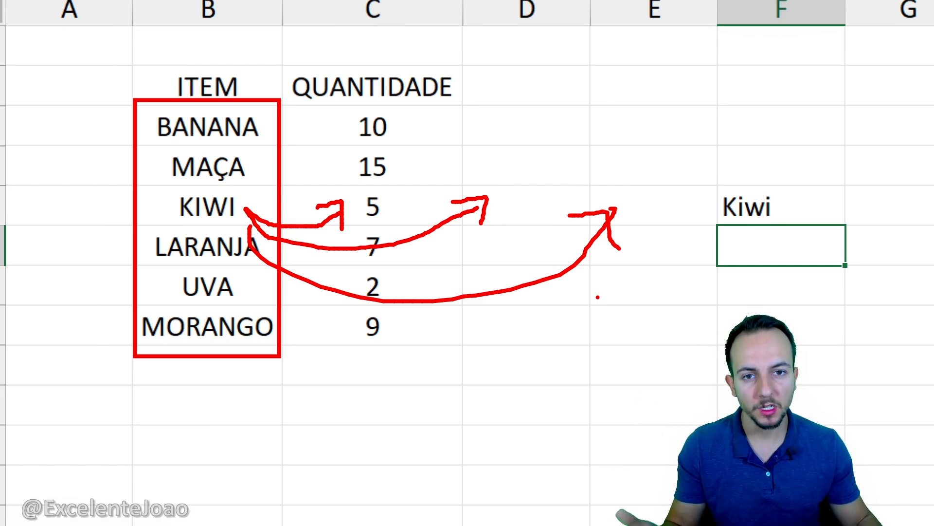
{"action": "key", "text": "Escape"}
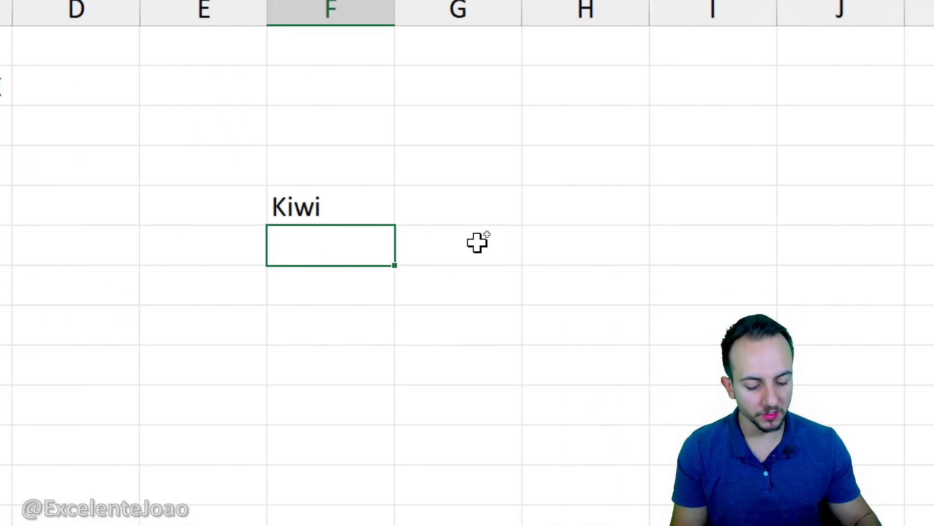
- Start a PROCV formula in F6 with F5 as the lookup value and B3:C8 as the table array
{"action": "type", "text": "=PROCV"}
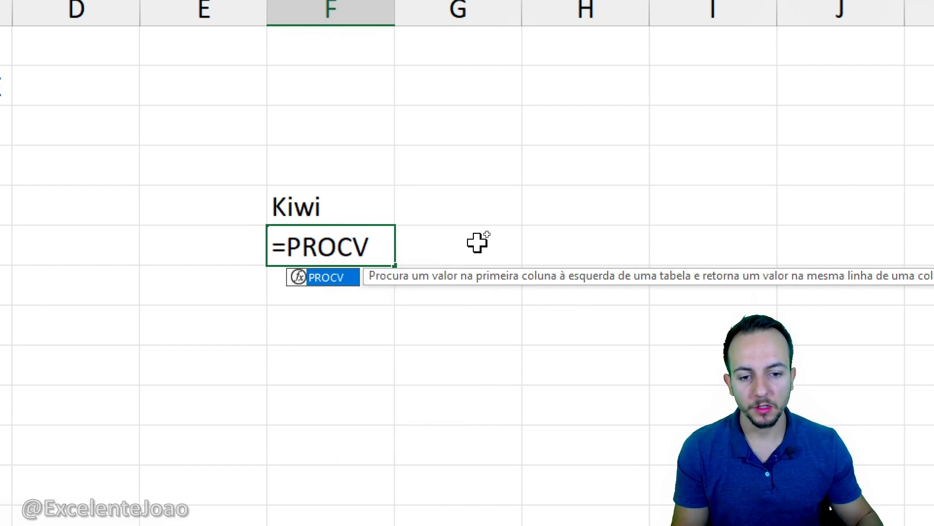
{"action": "double_click", "coordinate": [345, 277]}
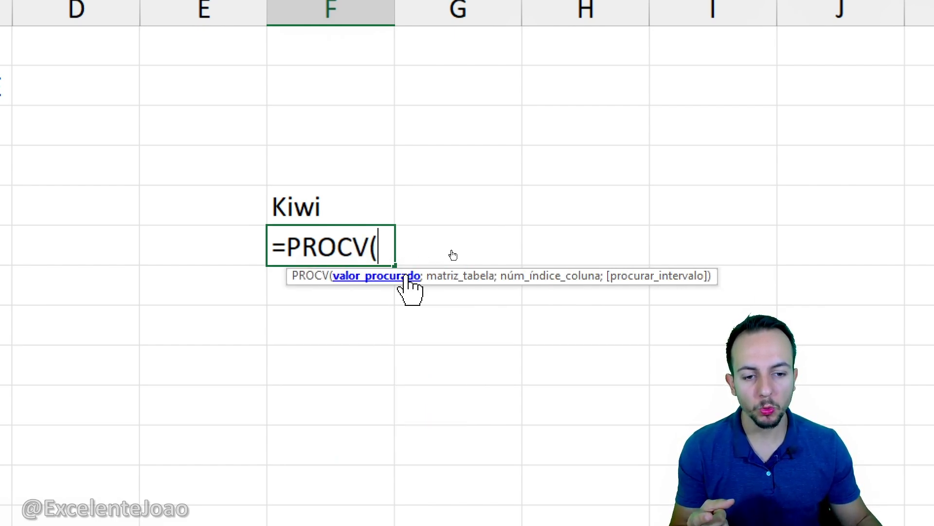
{"action": "left_click", "coordinate": [333, 199]}
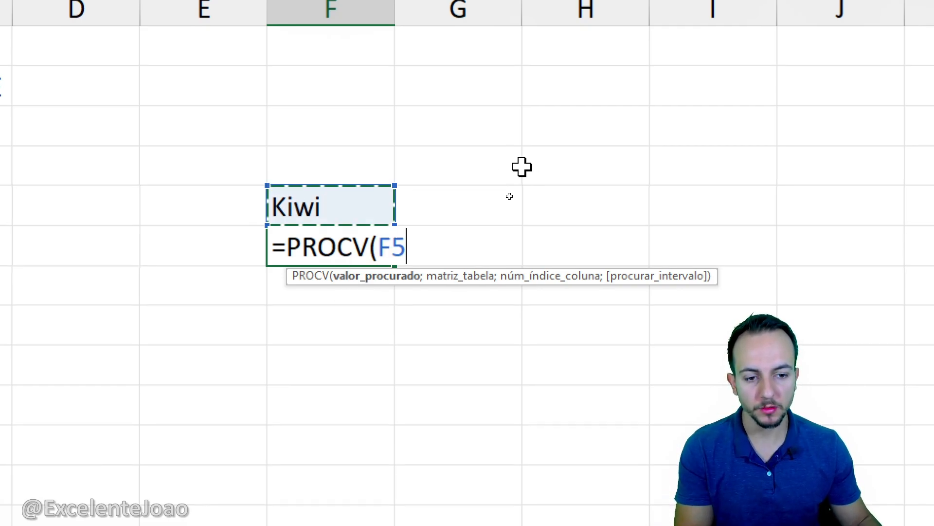
{"action": "type", "text": ";"}
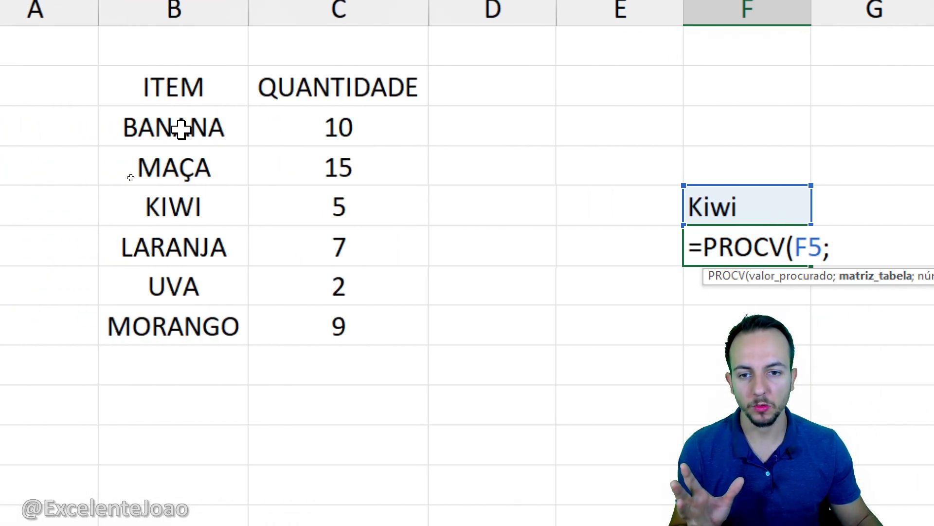
{"action": "left_click_drag", "start_coordinate": [182, 128], "coordinate": [300, 325]}
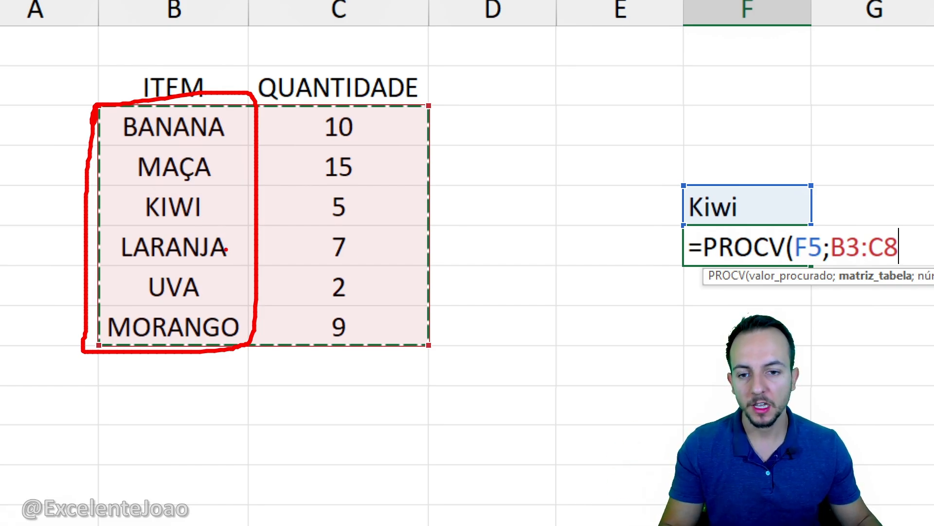
- Circle the empty column A, clear it, and outline the B3:C8 range with an arrow using the screen pen
{"action": "key", "text": "Escape"}
{"action": "key", "text": "ctrl+2"}
{"action": "mouse_move", "coordinate": [47, 96]}
{"action": "left_mouse_down"}
{"action": "mouse_move", "coordinate": [73, 310]}
{"action": "mouse_move", "coordinate": [35, 101]}
{"action": "left_mouse_up"}
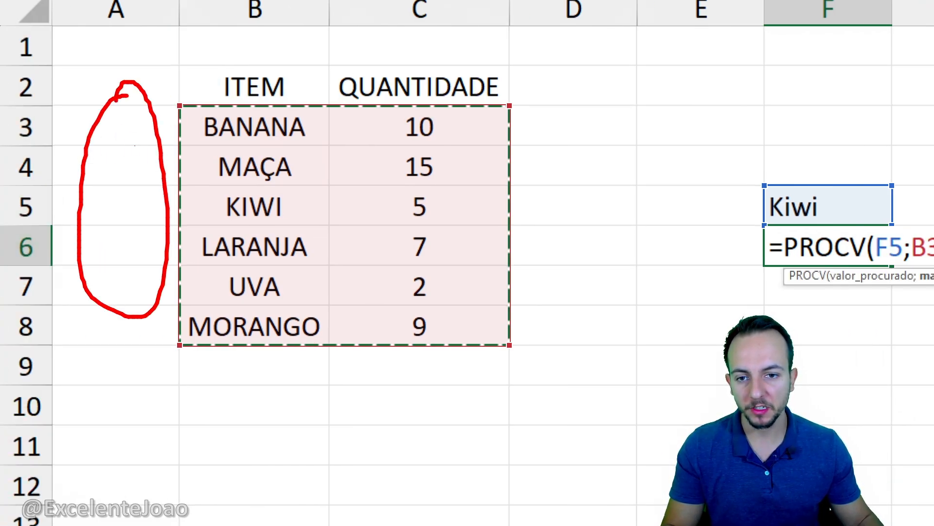
{"action": "key", "text": "e"}
{"action": "mouse_move", "coordinate": [237, 101]}
{"action": "left_mouse_down"}
{"action": "mouse_move", "coordinate": [224, 93]}
{"action": "mouse_move", "coordinate": [167, 204]}
{"action": "mouse_move", "coordinate": [168, 336]}
{"action": "mouse_move", "coordinate": [336, 334]}
{"action": "mouse_move", "coordinate": [332, 108]}
{"action": "mouse_move", "coordinate": [171, 109]}
{"action": "mouse_move", "coordinate": [161, 357]}
{"action": "mouse_move", "coordinate": [518, 346]}
{"action": "mouse_move", "coordinate": [523, 99]}
{"action": "mouse_move", "coordinate": [270, 104]}
{"action": "left_mouse_up"}
{"action": "key", "text": "e"}
{"action": "left_click_drag", "start_coordinate": [540, 165], "coordinate": [582, 147]}
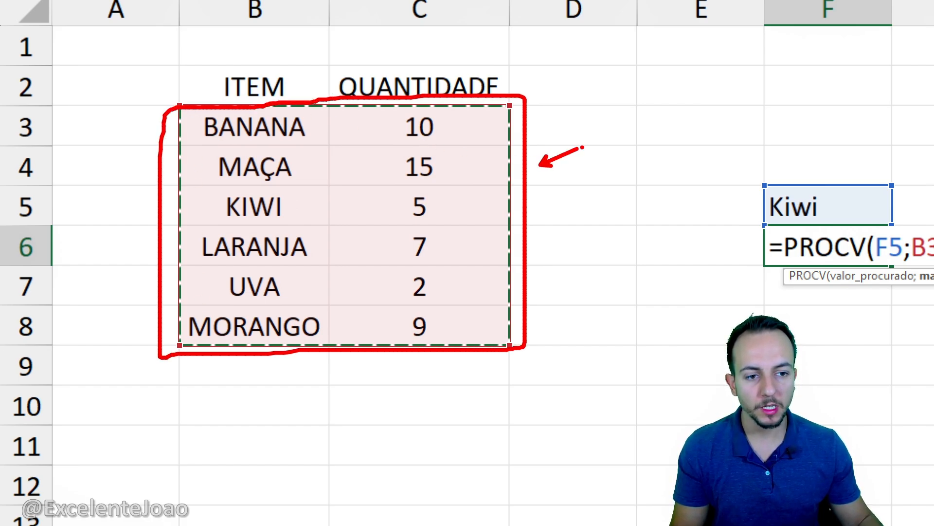
- Advance the F6 formula to its column index argument, and number the table's columns 1 and 2 with the screen pen, clearing the marks
{"action": "key", "text": "Escape"}
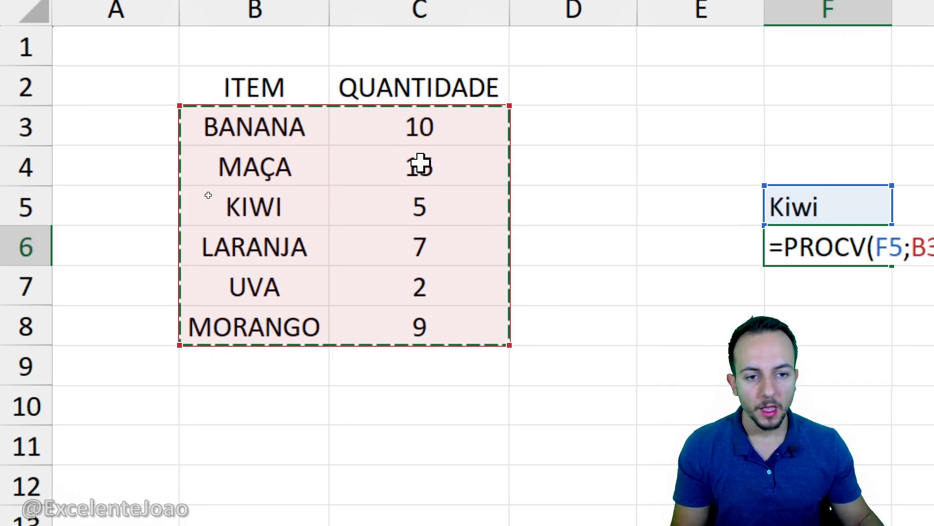
{"action": "type", "text": ";"}
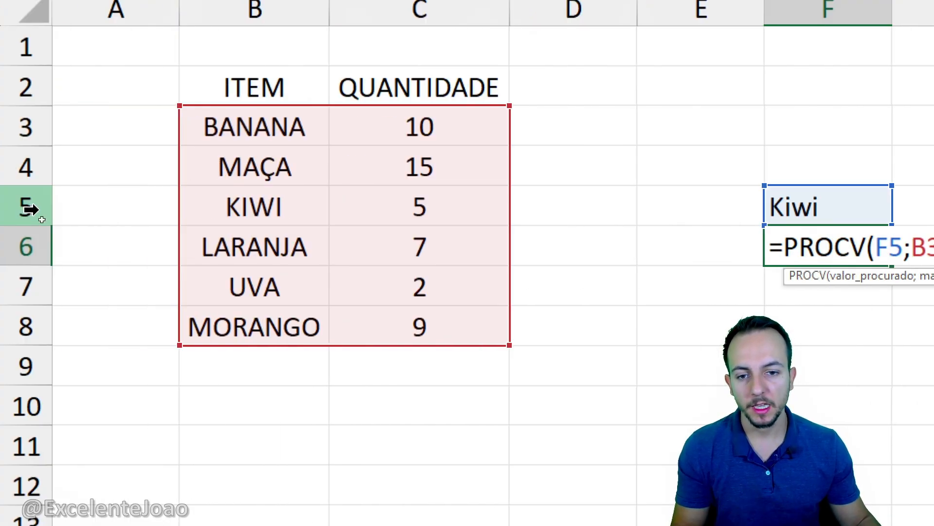
{"action": "left_click_drag", "start_coordinate": [302, 159], "coordinate": [295, 214]}
{"action": "left_click_drag", "start_coordinate": [270, 209], "coordinate": [331, 207]}
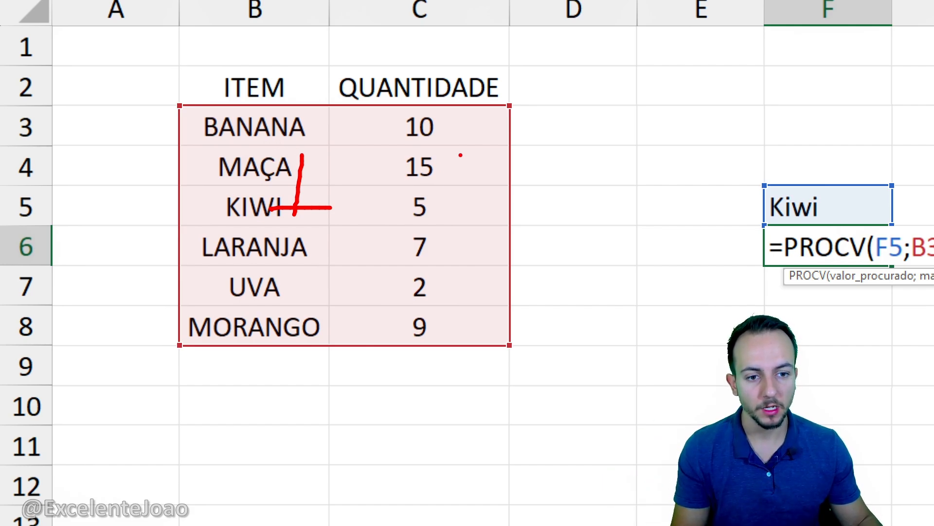
{"action": "mouse_move", "coordinate": [460, 154]}
{"action": "left_mouse_down"}
{"action": "mouse_move", "coordinate": [453, 198]}
{"action": "mouse_move", "coordinate": [516, 201]}
{"action": "left_mouse_up"}
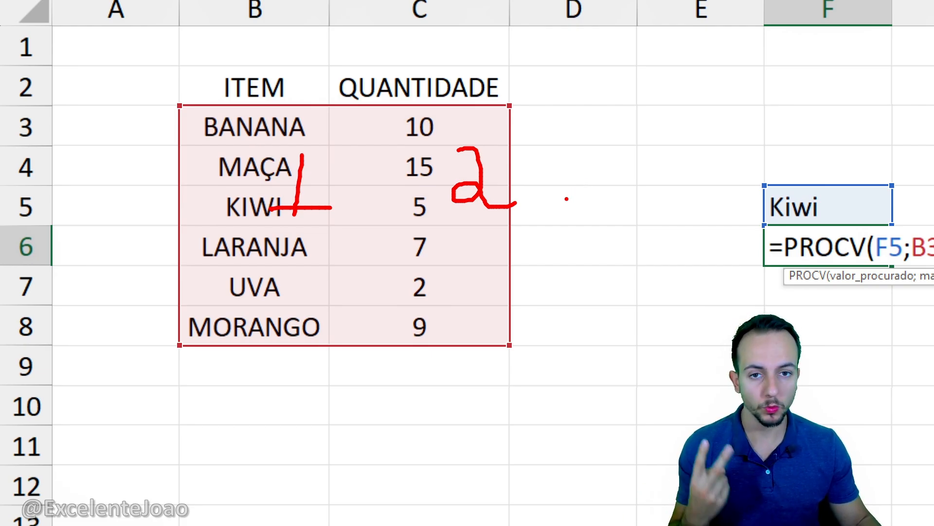
{"action": "mouse_move", "coordinate": [471, 59]}
{"action": "left_mouse_down"}
{"action": "mouse_move", "coordinate": [509, 64]}
{"action": "mouse_move", "coordinate": [394, 80]}
{"action": "left_mouse_up"}
{"action": "key", "text": "Escape"}
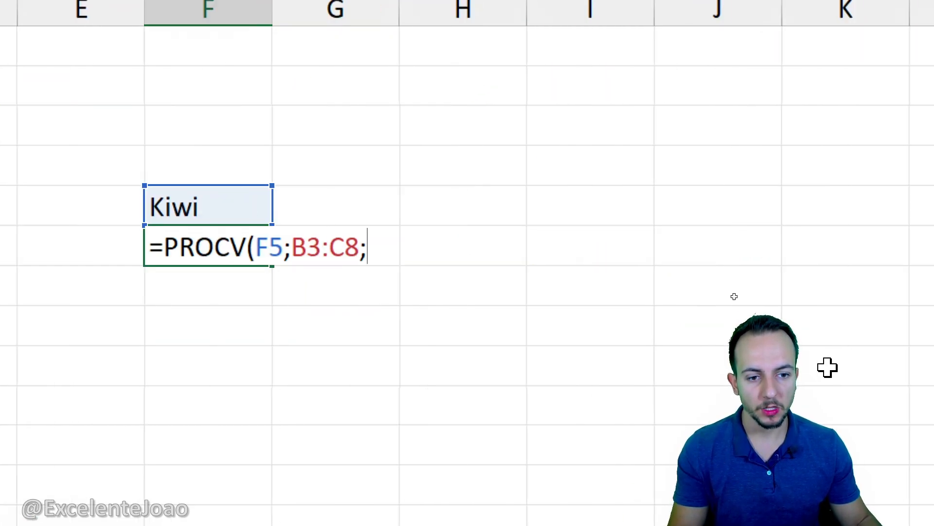
- Complete the PROCV formula in F6 with column index 2 and exact match (FALSO)
{"action": "type", "text": "2"}
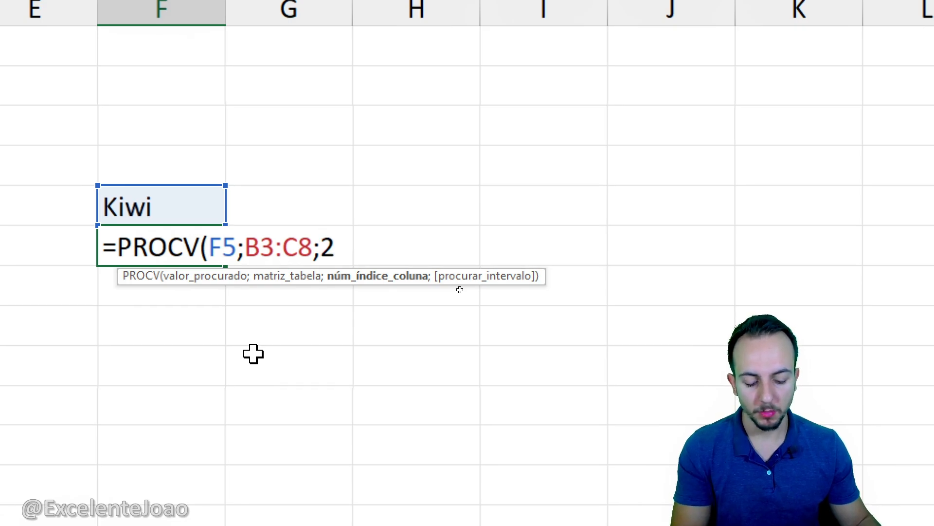
{"action": "type", "text": ";"}
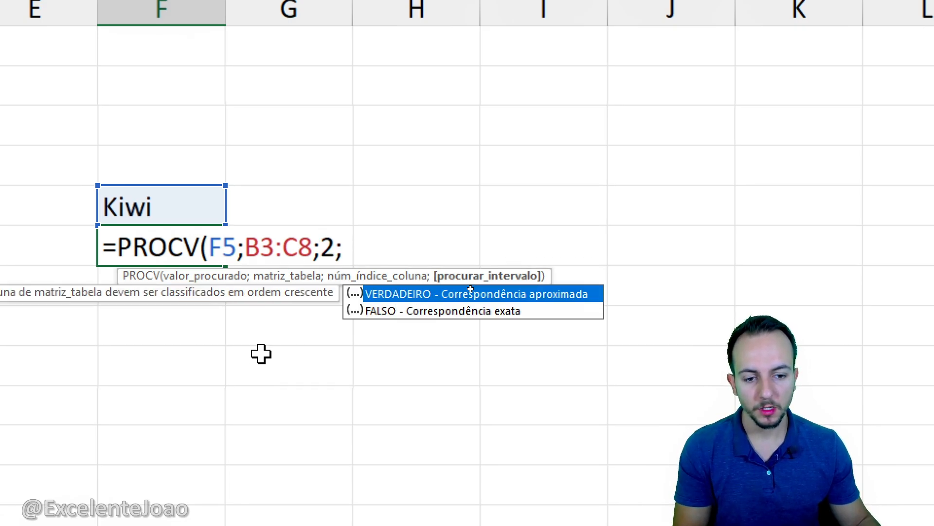
{"action": "double_click", "coordinate": [434, 310]}
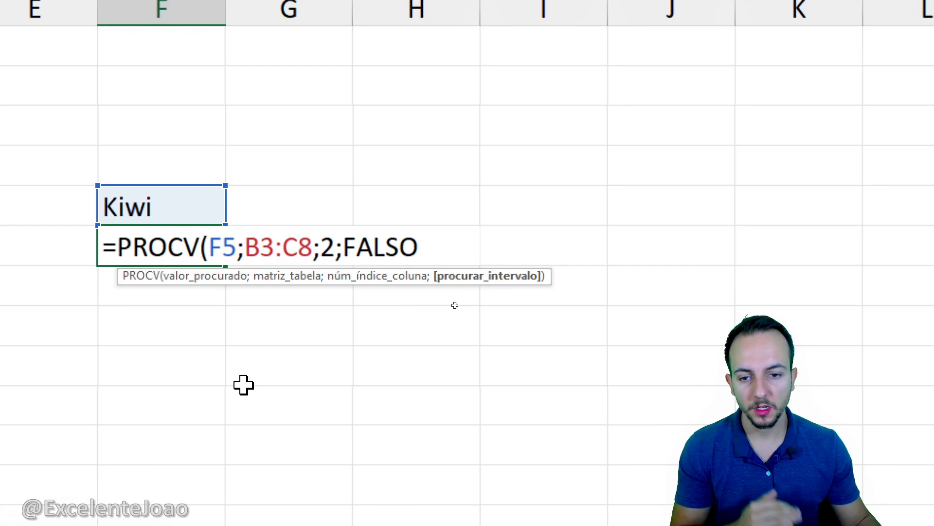
{"action": "key", "text": "Return"}
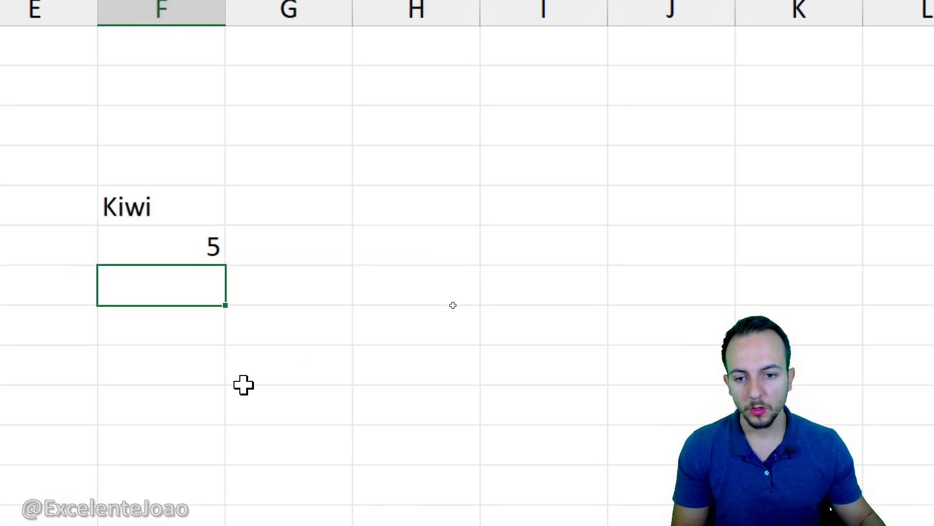
- Compare the lookup result in F6 with KIWI's quantity in the item table
{"action": "left_click", "coordinate": [471, 208]}
{"action": "left_click", "coordinate": [454, 259]}
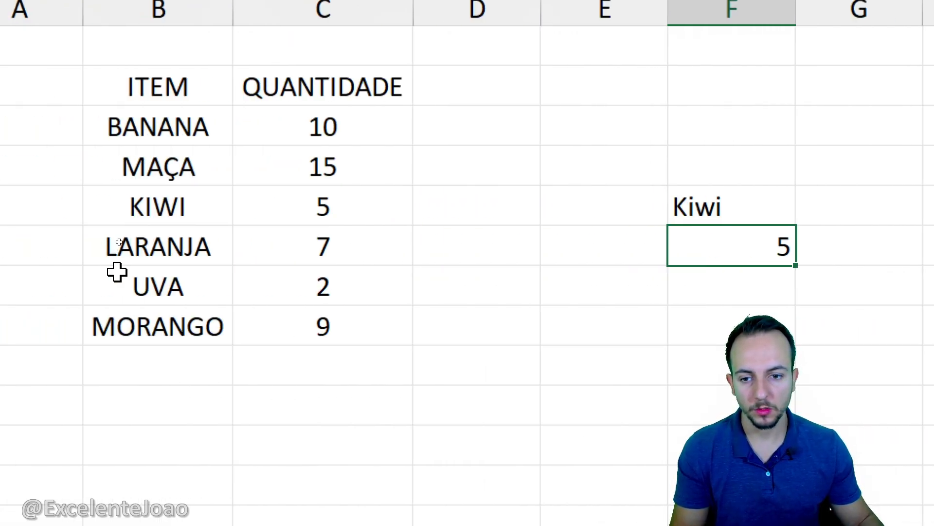
{"action": "left_click", "coordinate": [224, 212]}
{"action": "left_click", "coordinate": [305, 215]}
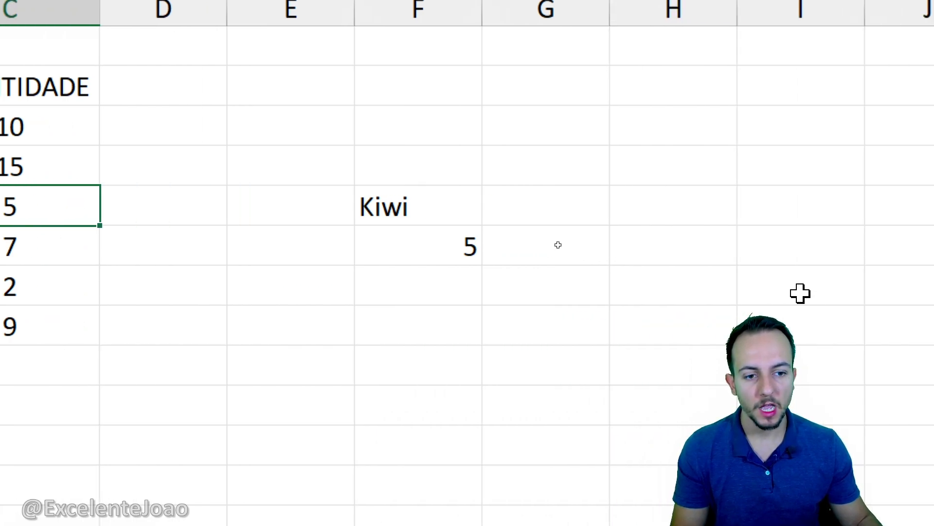
- Test the lookup by replacing the item in F5 with UVA, marking the cells with the screen pen and clearing the marks
{"action": "left_click", "coordinate": [453, 214]}
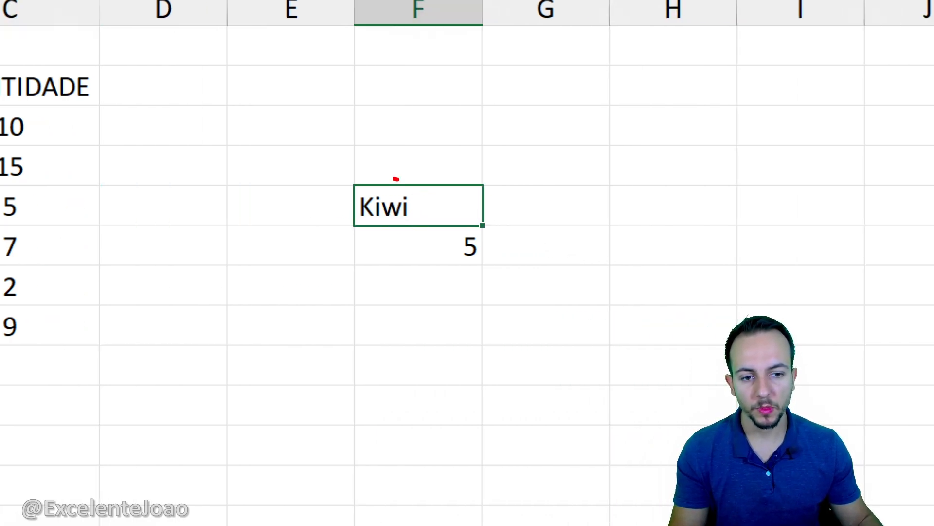
{"action": "left_click_drag", "start_coordinate": [395, 179], "coordinate": [325, 180]}
{"action": "key", "text": "Escape"}
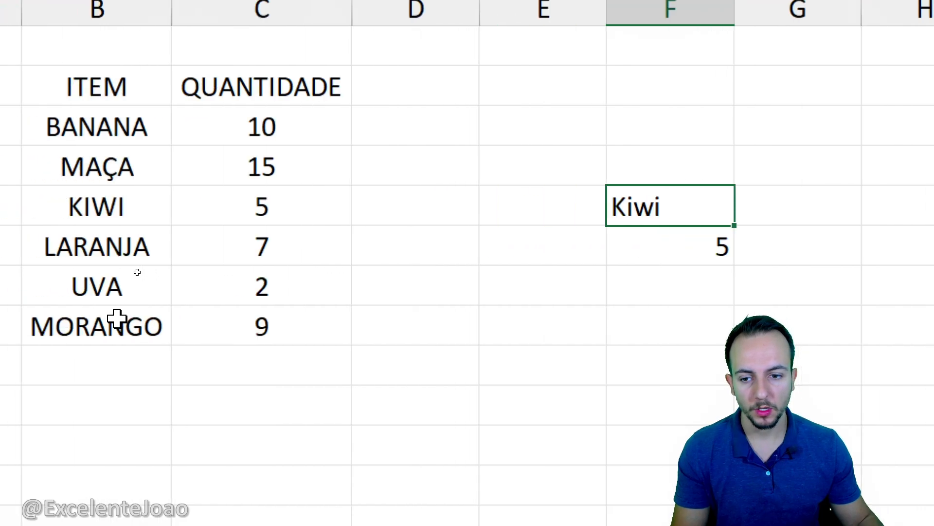
{"action": "type", "text": "UVA"}
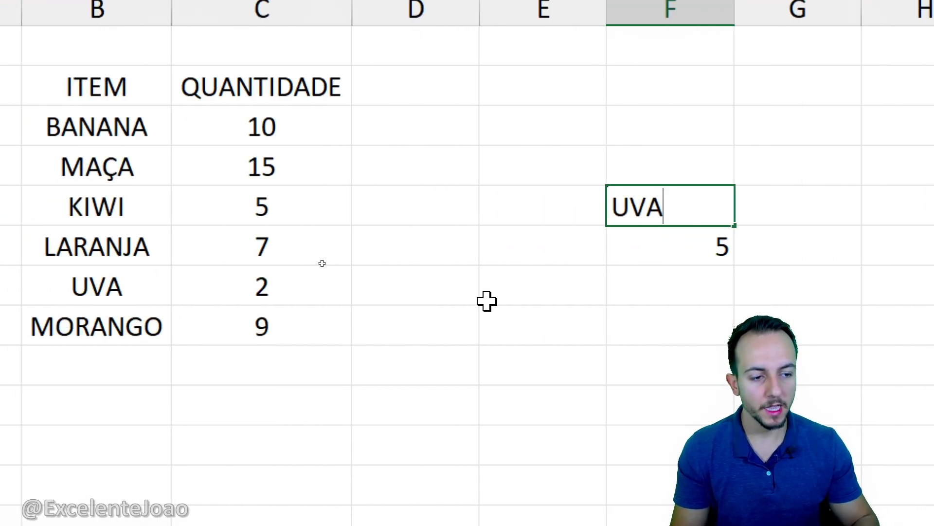
{"action": "key", "text": "ctrl+Return"}
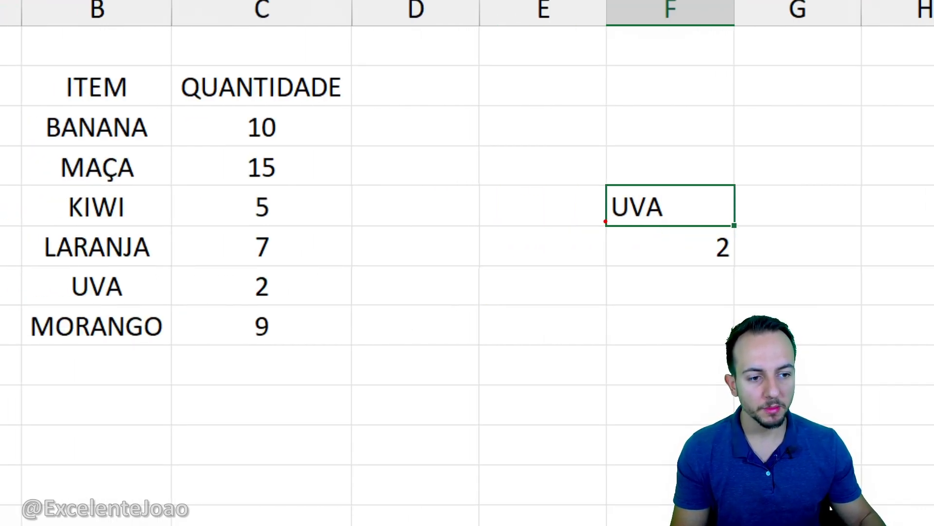
{"action": "left_click_drag", "start_coordinate": [589, 198], "coordinate": [632, 252]}
{"action": "left_click_drag", "start_coordinate": [715, 300], "coordinate": [768, 265]}
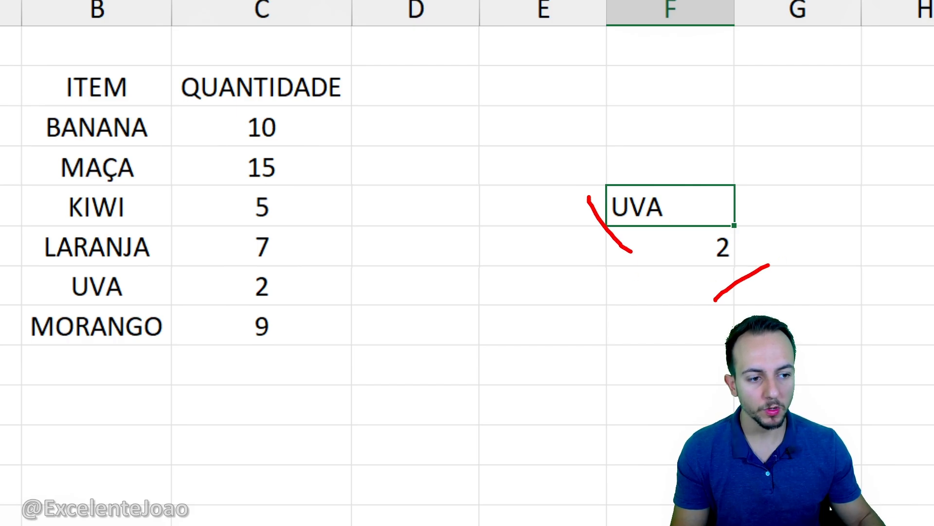
{"action": "key", "text": "Escape"}
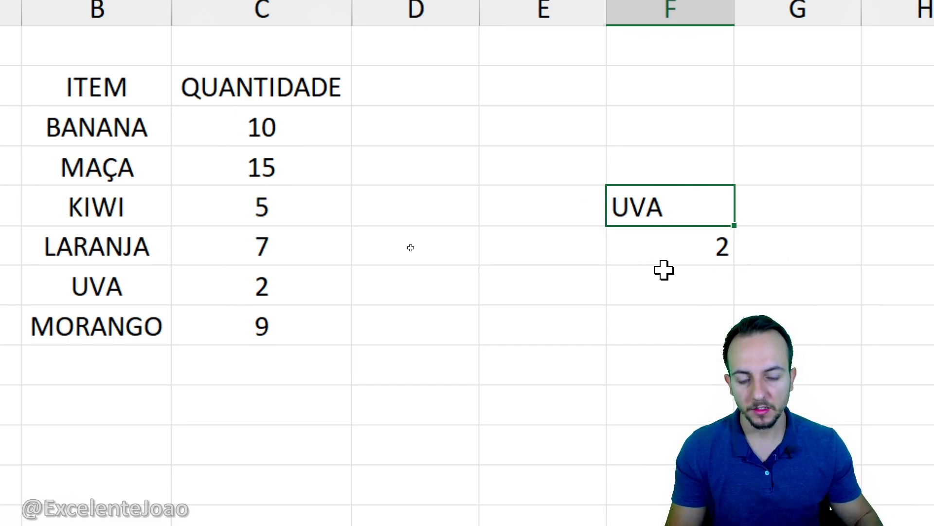
- Test the lookup with MORANGO and BANANA in F5, and select the result cell F6 to review its formula
{"action": "type", "text": "MORANGO"}
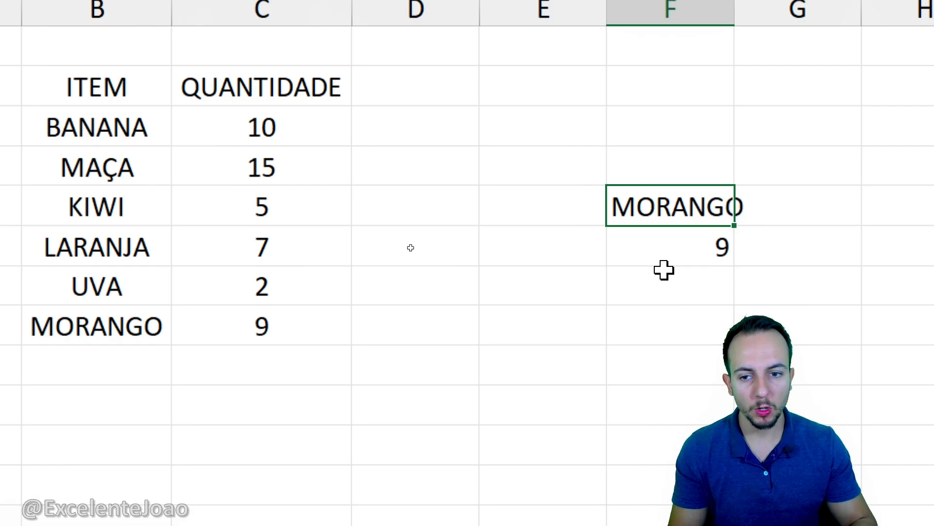
{"action": "type", "text": "BANANA"}
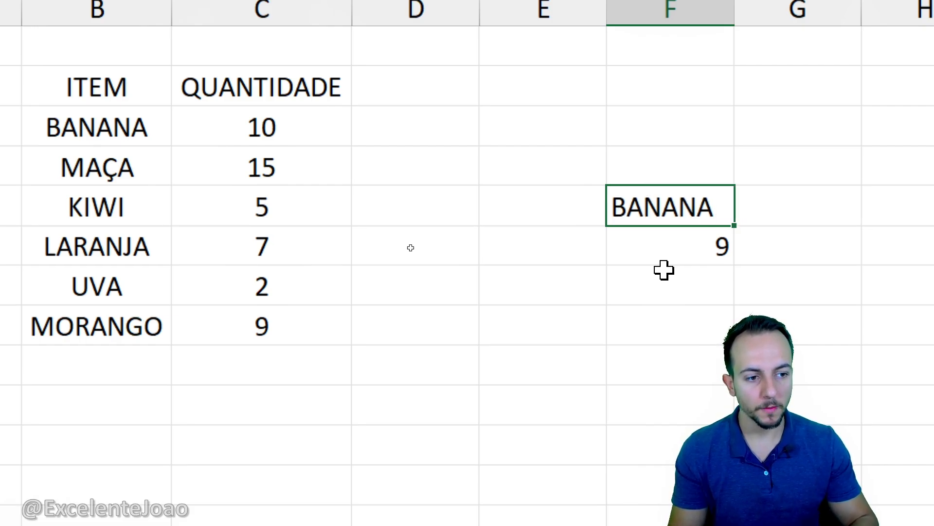
{"action": "key", "text": "Return"}
{"action": "left_click", "coordinate": [627, 215]}
{"action": "left_click", "coordinate": [630, 248]}
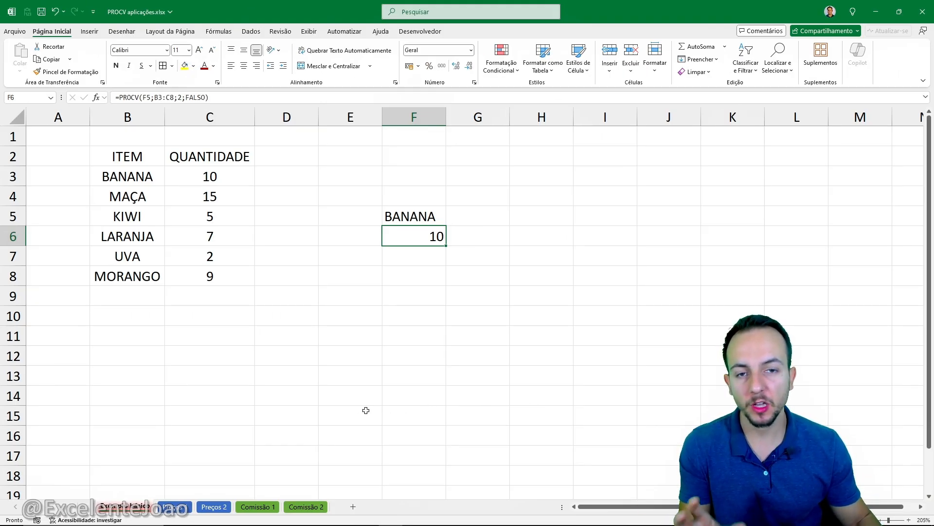
- Compare the stock table on the Preços 1 sheet with the supplier price list on Preços 2, returning to Preços 1
{"action": "left_click", "coordinate": [181, 508]}
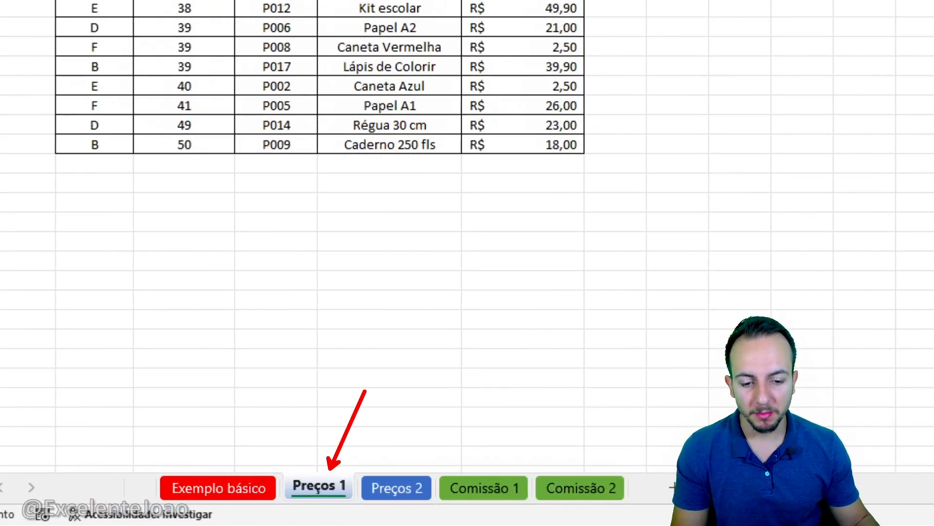
{"action": "left_click", "coordinate": [388, 491]}
{"action": "left_click", "coordinate": [338, 487]}
{"action": "left_click", "coordinate": [379, 489]}
{"action": "left_click", "coordinate": [344, 487]}
{"action": "left_click", "coordinate": [385, 489]}
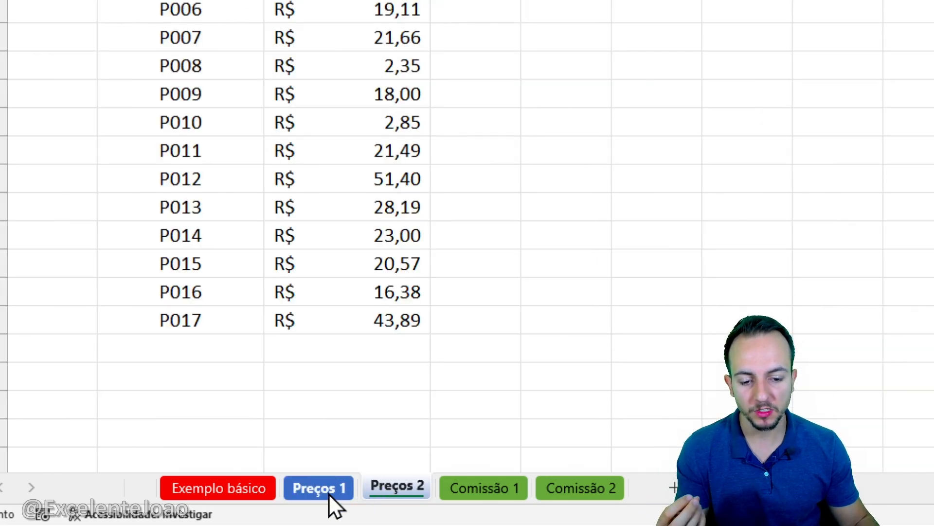
{"action": "left_click", "coordinate": [328, 490]}
{"action": "left_click", "coordinate": [378, 491]}
{"action": "left_click", "coordinate": [340, 485]}
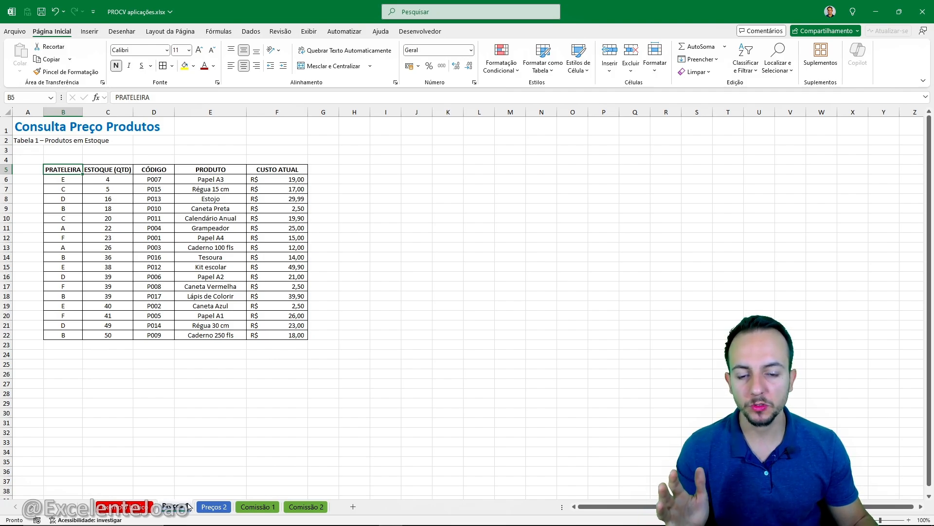
{"action": "left_click", "coordinate": [212, 508]}
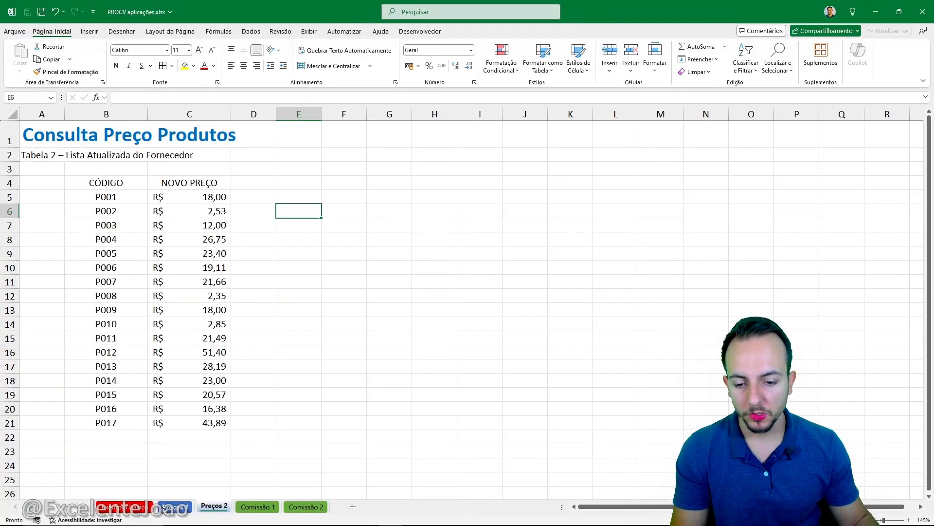
{"action": "key", "text": "ctrl+Page_Up"}
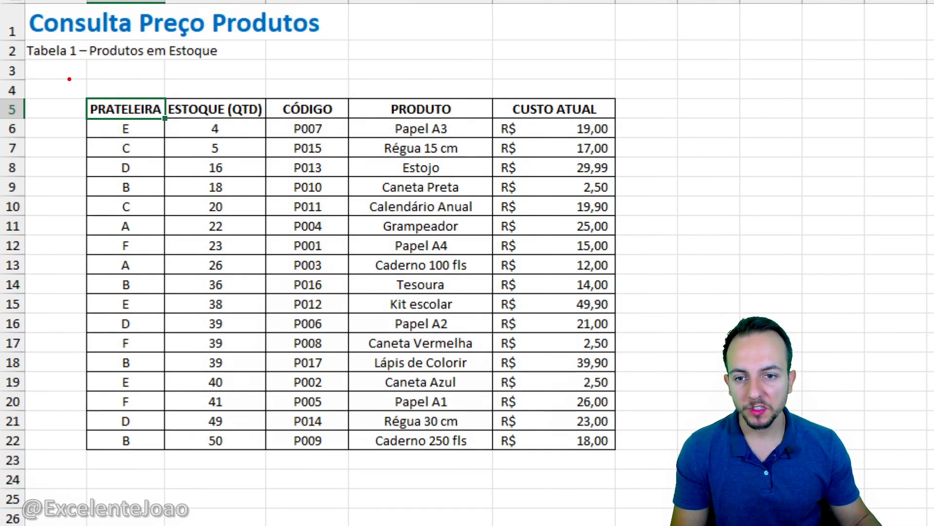
- Box the whole stock table and point an arrow at it with the screen pen, and clear the drawing
{"action": "left_click_drag", "start_coordinate": [69, 79], "coordinate": [637, 488]}
{"action": "left_click_drag", "start_coordinate": [646, 376], "coordinate": [755, 314]}
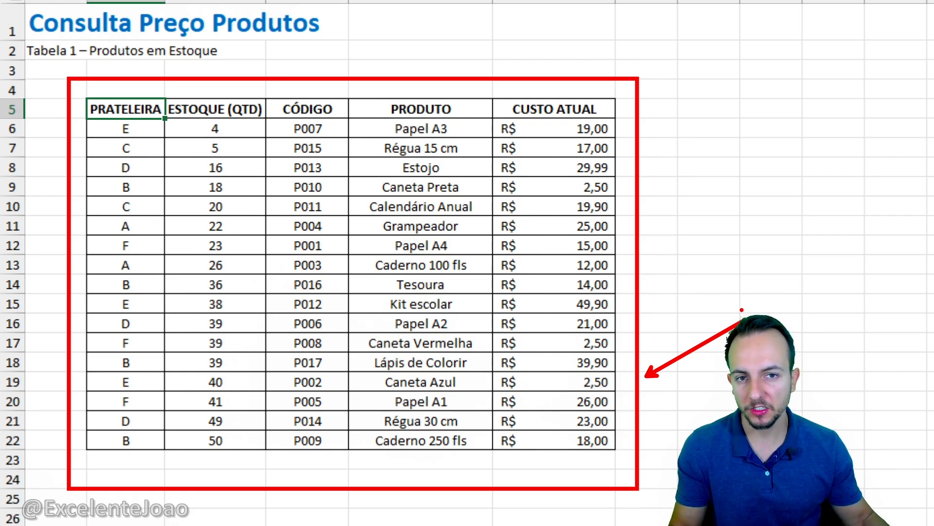
{"action": "key", "text": "Escape"}
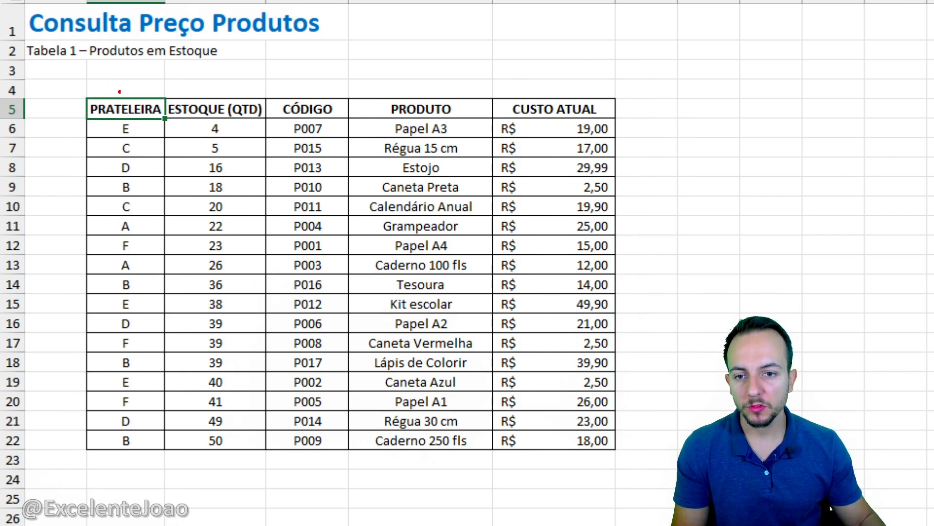
- Mark the PRATELEIRA, ESTOQUE (QTD), CÓDIGO, PRODUTO and CUSTO ATUAL headers one after another with the screen pen, erasing the marks
{"action": "mouse_move", "coordinate": [125, 88]}
{"action": "left_mouse_down"}
{"action": "mouse_move", "coordinate": [159, 111]}
{"action": "mouse_move", "coordinate": [108, 82]}
{"action": "left_mouse_up"}
{"action": "key", "text": "e"}
{"action": "mouse_move", "coordinate": [214, 80]}
{"action": "left_mouse_down"}
{"action": "mouse_move", "coordinate": [267, 92]}
{"action": "mouse_move", "coordinate": [190, 87]}
{"action": "left_mouse_up"}
{"action": "key", "text": "e"}
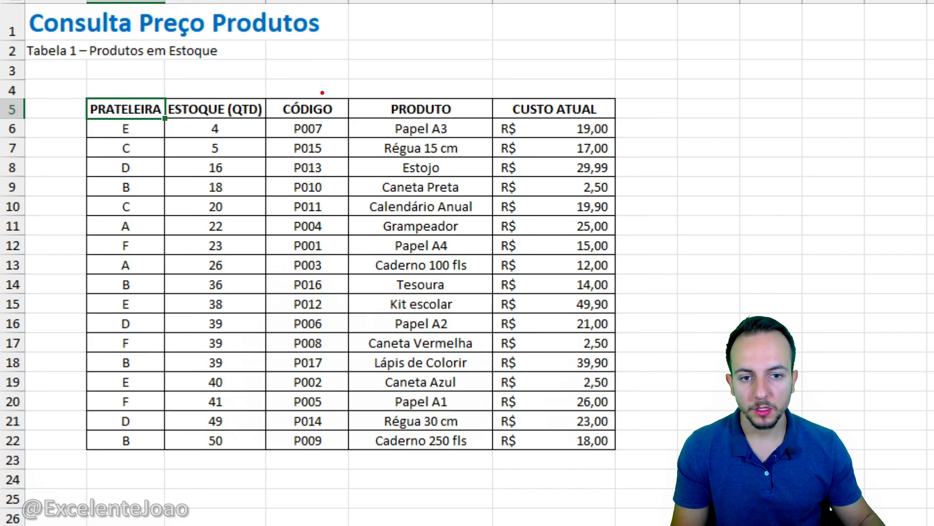
{"action": "left_click_drag", "start_coordinate": [322, 92], "coordinate": [323, 94]}
{"action": "key", "text": "e"}
{"action": "left_click_drag", "start_coordinate": [438, 83], "coordinate": [389, 84]}
{"action": "mouse_move", "coordinate": [502, 85]}
{"action": "left_mouse_down"}
{"action": "mouse_move", "coordinate": [570, 76]}
{"action": "mouse_move", "coordinate": [527, 82]}
{"action": "left_mouse_up"}
{"action": "key", "text": "e"}
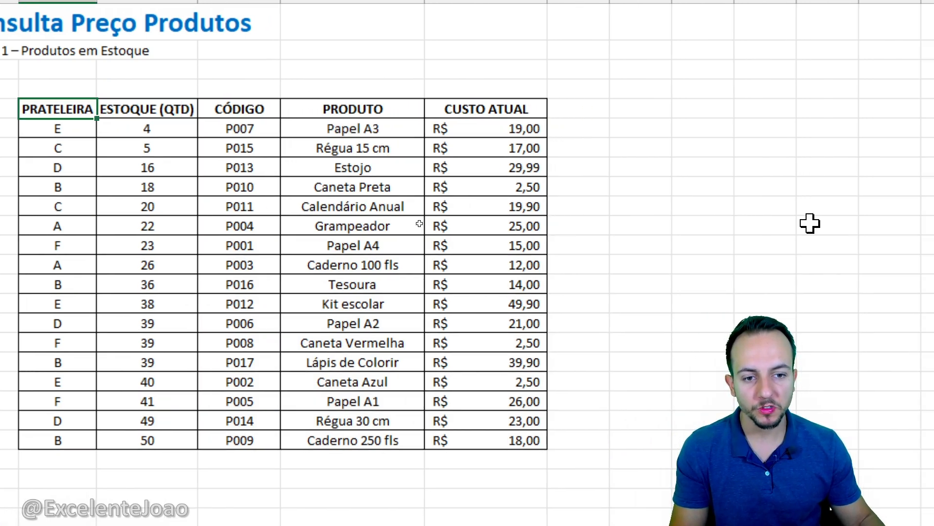
- Box Estojo, draw an arrow to its circled cost, circle the CUSTO ATUAL area, and clear the drawing
{"action": "key", "text": "ctrl+2"}
{"action": "mouse_move", "coordinate": [323, 151]}
{"action": "left_mouse_down"}
{"action": "mouse_move", "coordinate": [384, 184]}
{"action": "mouse_move", "coordinate": [497, 176]}
{"action": "left_mouse_up"}
{"action": "mouse_move", "coordinate": [480, 166]}
{"action": "left_mouse_down"}
{"action": "mouse_move", "coordinate": [491, 166]}
{"action": "mouse_move", "coordinate": [497, 189]}
{"action": "left_mouse_up"}
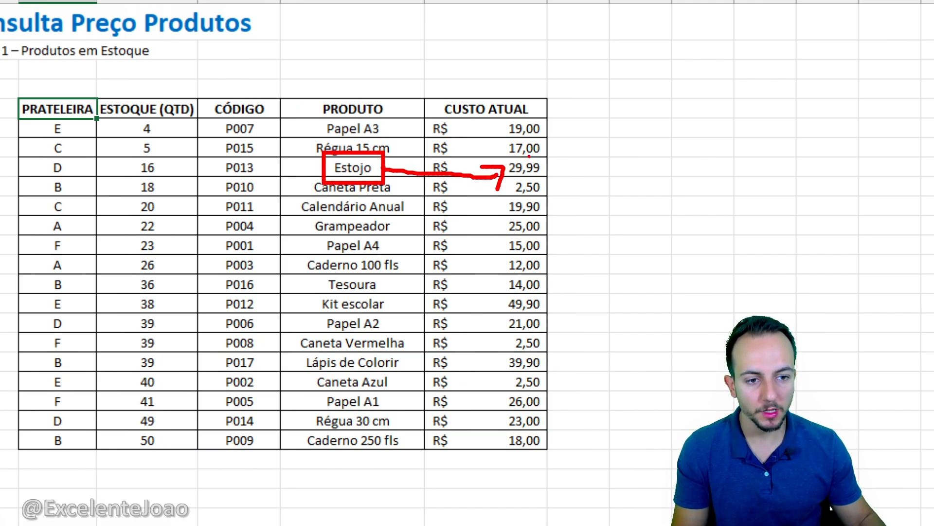
{"action": "mouse_move", "coordinate": [536, 145]}
{"action": "left_mouse_down"}
{"action": "mouse_move", "coordinate": [531, 187]}
{"action": "mouse_move", "coordinate": [519, 143]}
{"action": "left_mouse_up"}
{"action": "left_click_drag", "start_coordinate": [556, 170], "coordinate": [601, 209]}
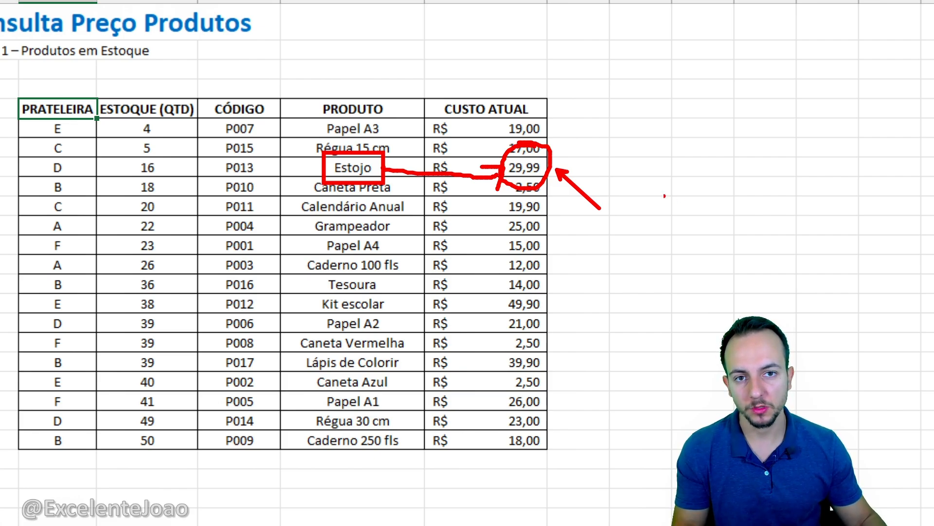
{"action": "mouse_move", "coordinate": [528, 113]}
{"action": "left_mouse_down"}
{"action": "mouse_move", "coordinate": [436, 154]}
{"action": "mouse_move", "coordinate": [479, 108]}
{"action": "left_mouse_up"}
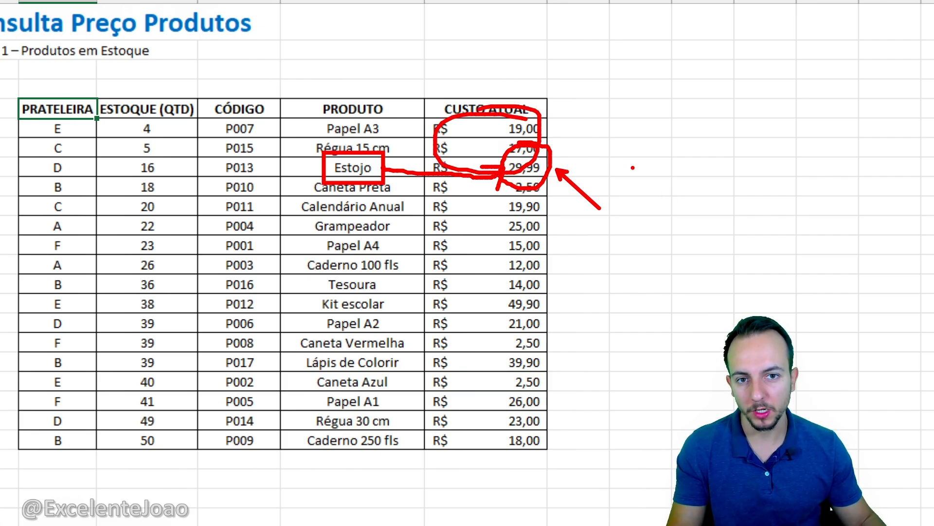
{"action": "key", "text": "Escape"}
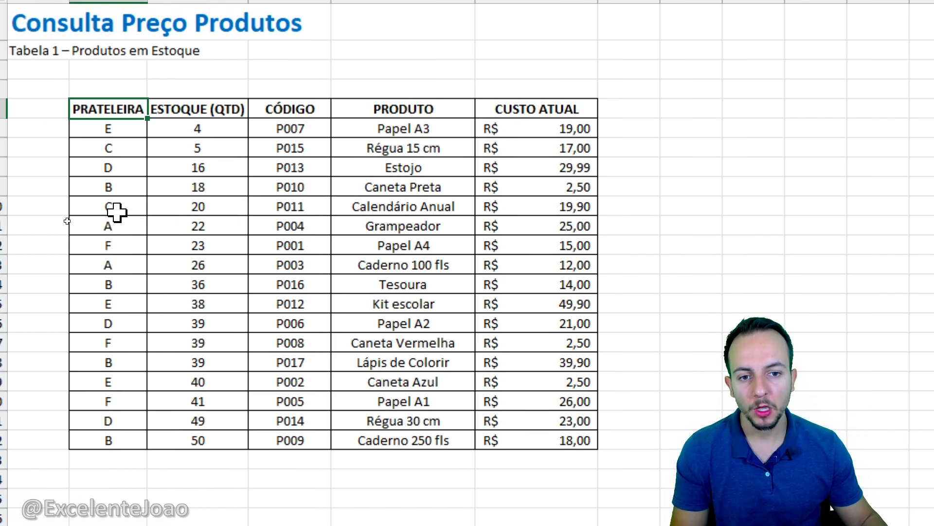
- Select the PRODUTO column in E5:E22 to point it out, and select the first shelf cell B6
{"action": "left_click_drag", "start_coordinate": [424, 109], "coordinate": [420, 443]}
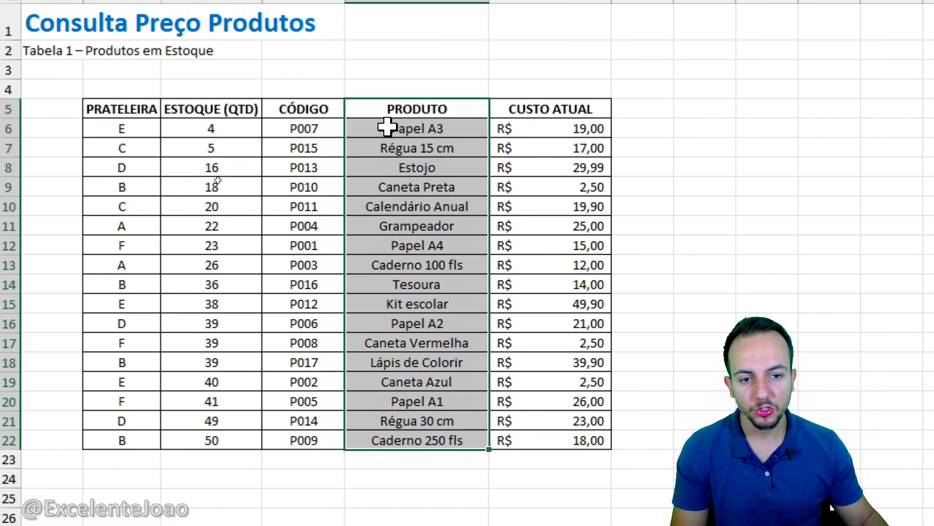
{"action": "left_click", "coordinate": [136, 119]}
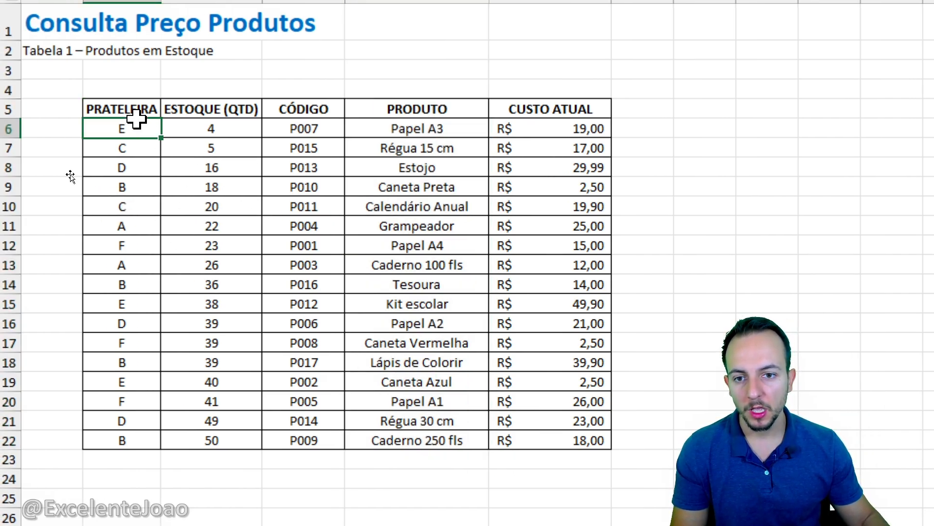
- Select the PRATELEIRA header, draw an arrow at the CUSTO ATUAL column, circle the upper product names with the screen pen, and clear the drawing
{"action": "left_click", "coordinate": [135, 112]}
{"action": "key", "text": "ctrl+2"}
{"action": "mouse_move", "coordinate": [804, 133]}
{"action": "left_mouse_down"}
{"action": "mouse_move", "coordinate": [638, 216]}
{"action": "mouse_move", "coordinate": [659, 246]}
{"action": "left_mouse_up"}
{"action": "mouse_move", "coordinate": [423, 124]}
{"action": "left_mouse_down"}
{"action": "mouse_move", "coordinate": [380, 148]}
{"action": "mouse_move", "coordinate": [389, 141]}
{"action": "left_mouse_up"}
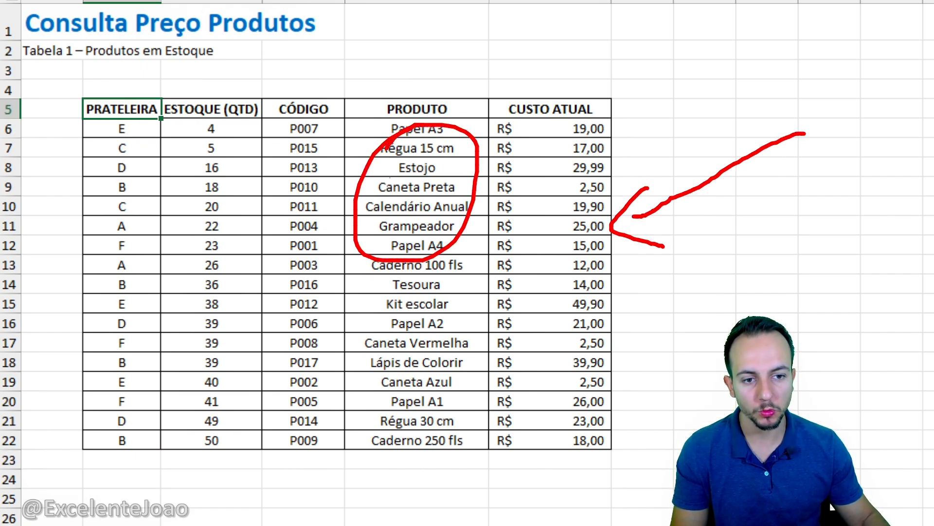
{"action": "key", "text": "Escape"}
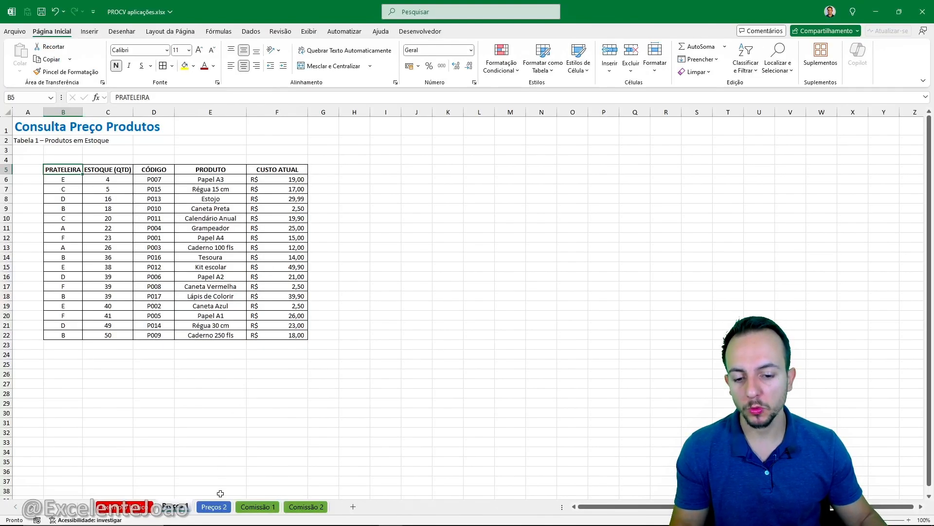
- View the supplier list on Preços 2, return to Preços 1, box Tesoura's code P016 with the screen pen, and clear the drawing
{"action": "left_click", "coordinate": [214, 506]}
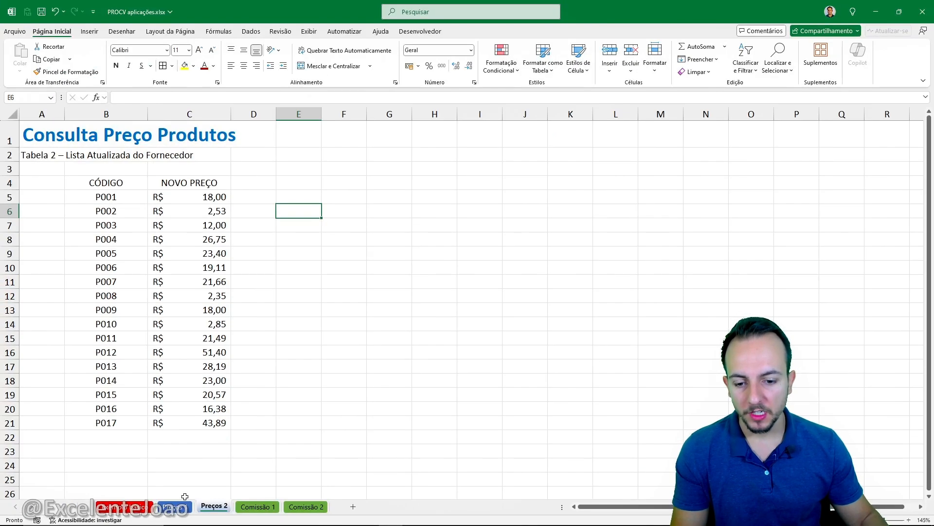
{"action": "left_click", "coordinate": [177, 508]}
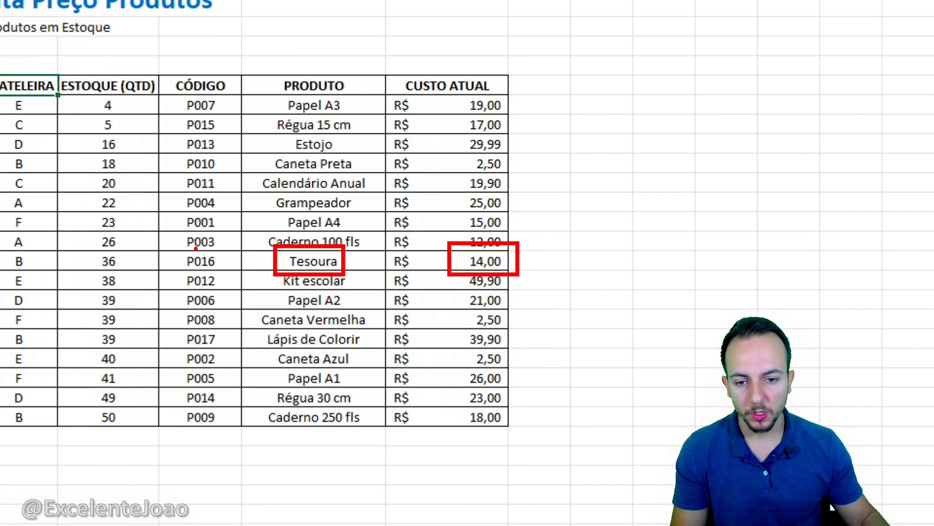
{"action": "left_click_drag", "start_coordinate": [171, 249], "coordinate": [234, 273]}
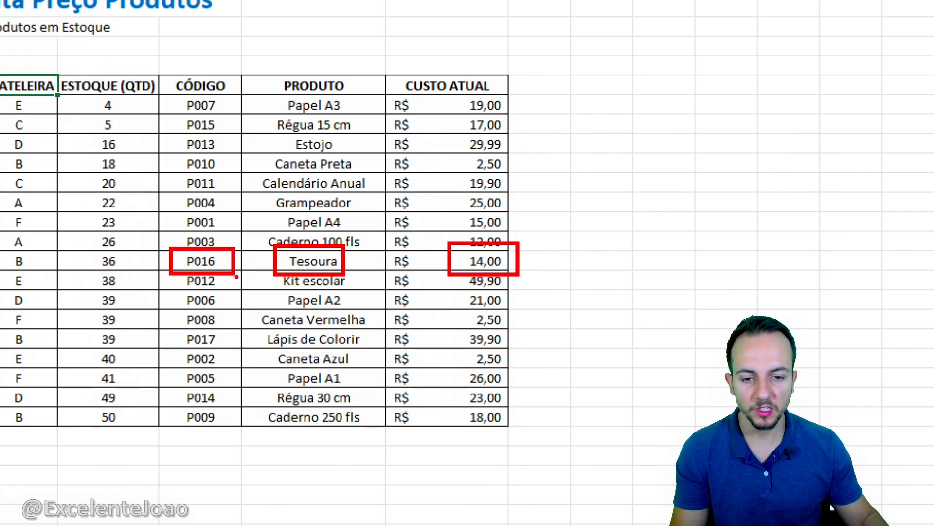
{"action": "key", "text": "Escape"}
- Box the P016 row with its new price on the Preços 2 sheet using the screen pen, and clear the drawing
{"action": "left_click", "coordinate": [214, 507]}
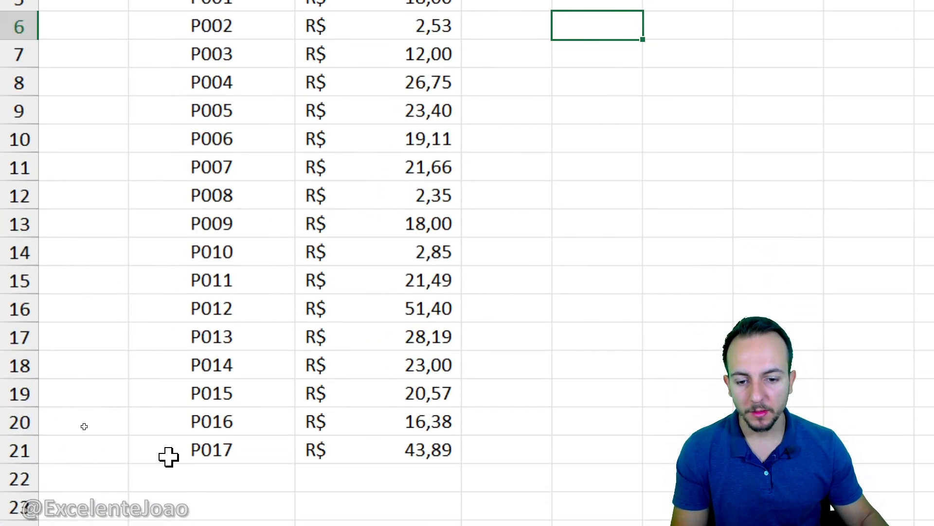
{"action": "key", "text": "ctrl+2"}
{"action": "mouse_move", "coordinate": [175, 371]}
{"action": "left_mouse_down"}
{"action": "mouse_move", "coordinate": [247, 417]}
{"action": "mouse_move", "coordinate": [322, 411]}
{"action": "mouse_move", "coordinate": [375, 393]}
{"action": "mouse_move", "coordinate": [380, 403]}
{"action": "mouse_move", "coordinate": [471, 407]}
{"action": "left_mouse_up"}
{"action": "key", "text": "Escape"}
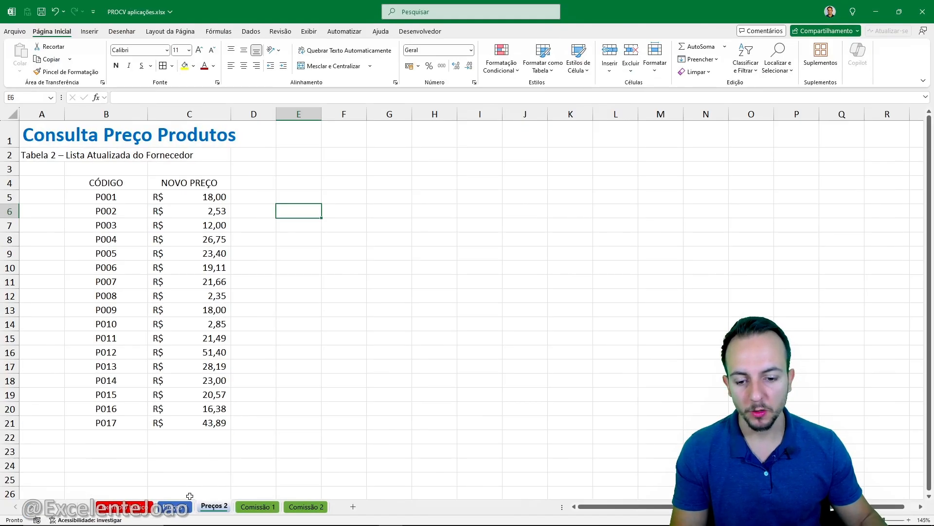
- On Preços 1, select codes D14:D21, then Tesoura and its cost cell, point a pen arrow at that cost, and clear it
{"action": "left_click", "coordinate": [174, 506]}
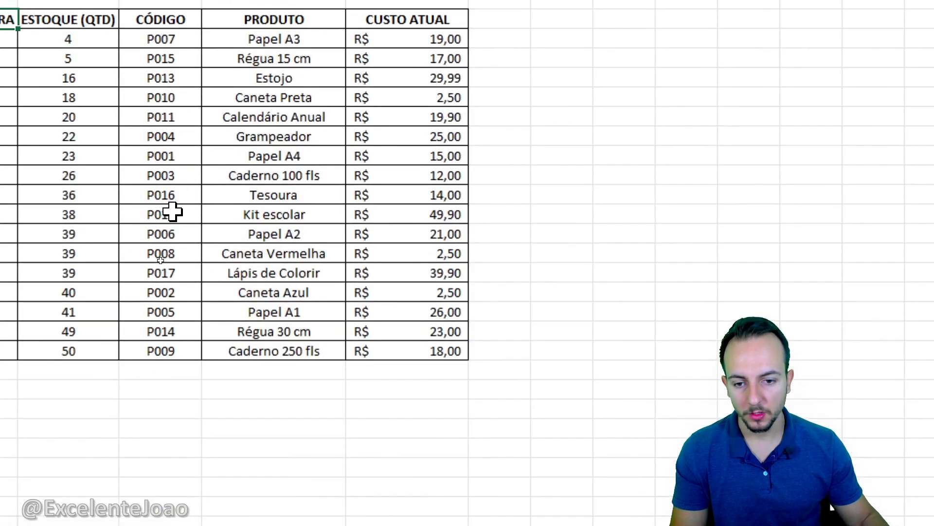
{"action": "left_click_drag", "start_coordinate": [154, 257], "coordinate": [166, 322]}
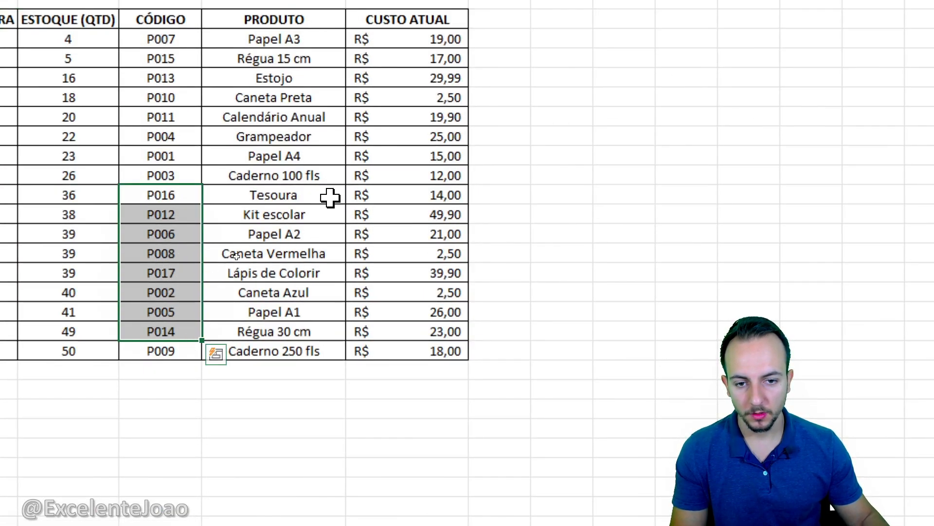
{"action": "left_click", "coordinate": [297, 193]}
{"action": "left_click", "coordinate": [433, 192]}
{"action": "key", "text": "ctrl+2"}
{"action": "left_click_drag", "start_coordinate": [478, 196], "coordinate": [533, 237]}
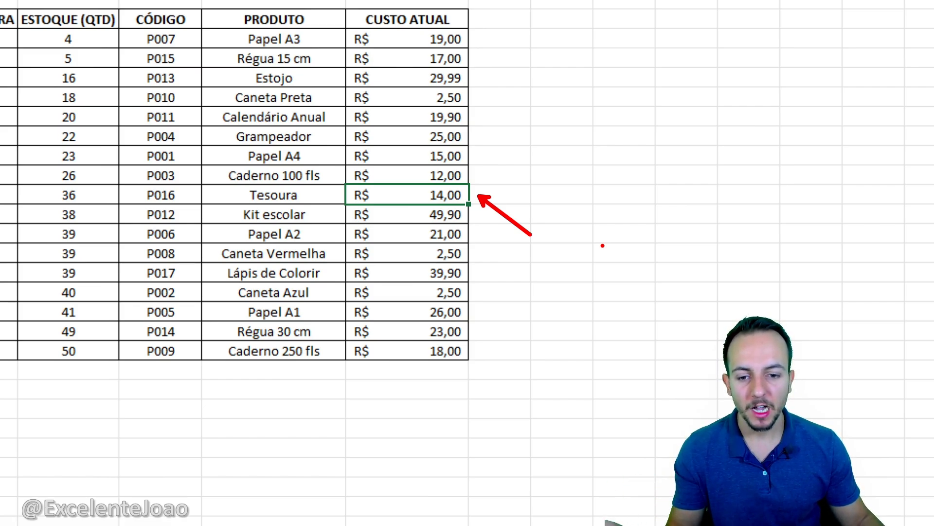
{"action": "key", "text": "Escape"}
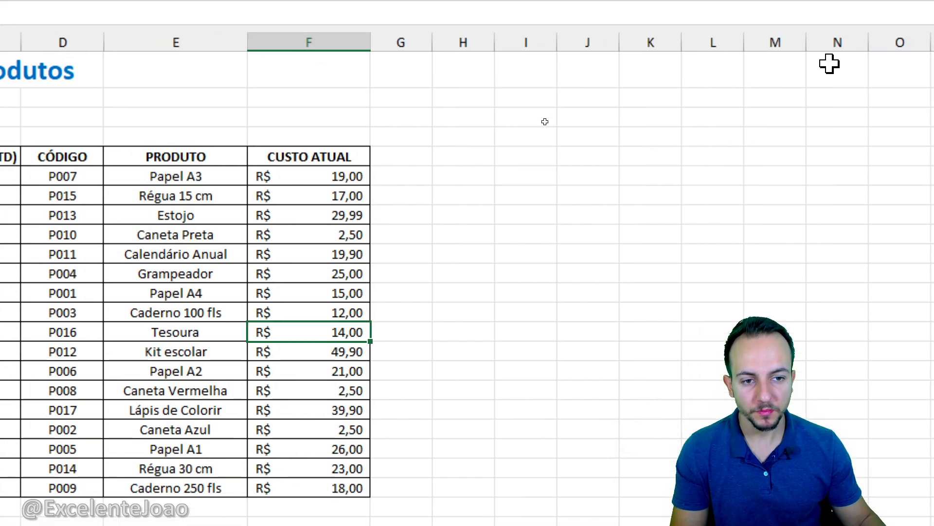
- Widen column G beside CUSTO ATUAL and enter the header Novos custos in G5
{"action": "key", "text": "ctrl+2"}
{"action": "mouse_move", "coordinate": [381, 153]}
{"action": "left_mouse_down"}
{"action": "mouse_move", "coordinate": [399, 183]}
{"action": "mouse_move", "coordinate": [390, 143]}
{"action": "left_mouse_up"}
{"action": "key", "text": "Escape"}
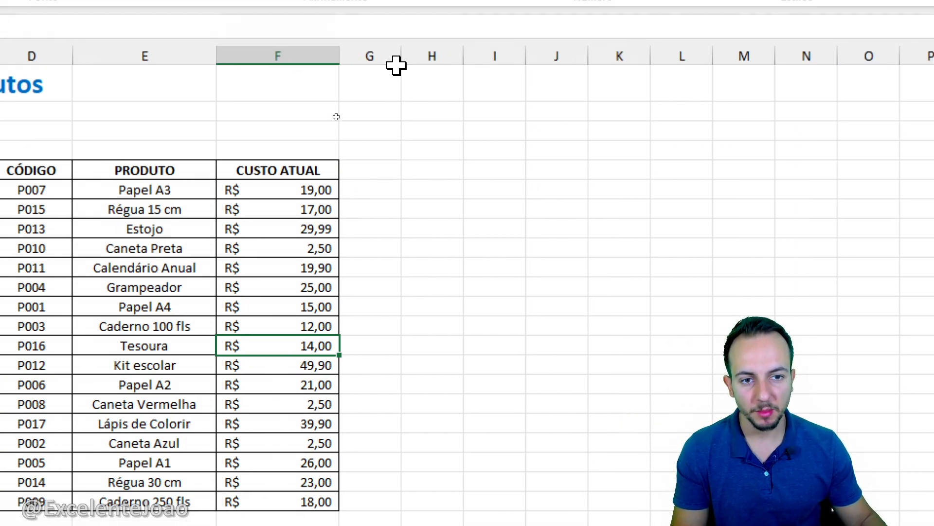
{"action": "left_click_drag", "start_coordinate": [396, 66], "coordinate": [476, 64]}
{"action": "left_click", "coordinate": [386, 175]}
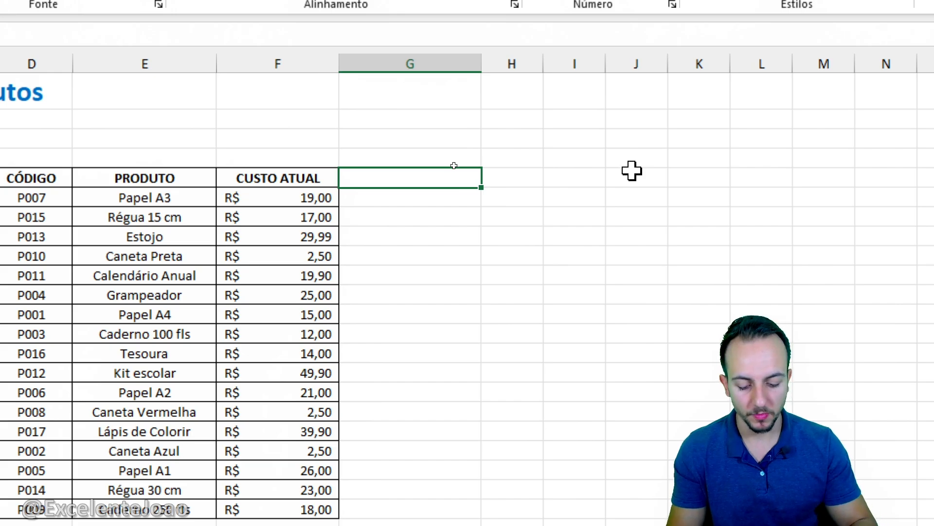
{"action": "type", "text": "Novos custo"}
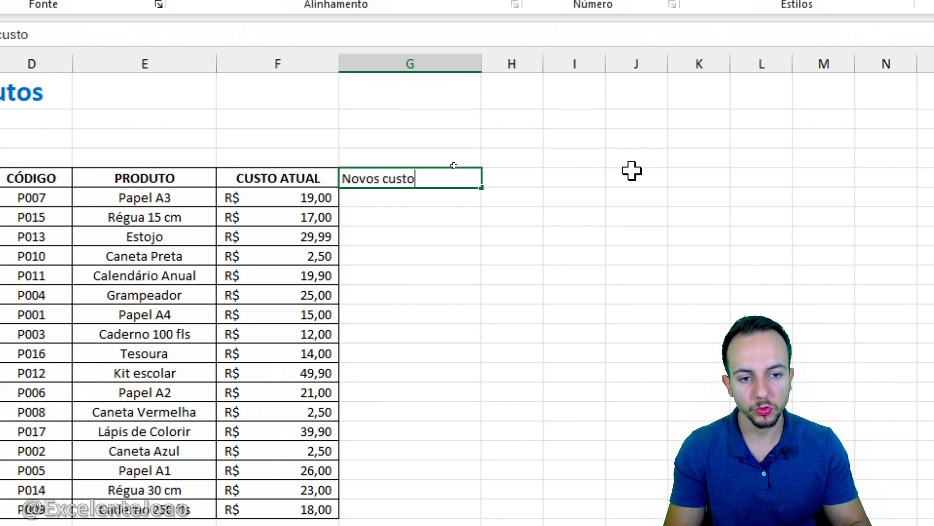
{"action": "type", "text": "s"}
{"action": "key", "text": "Return"}
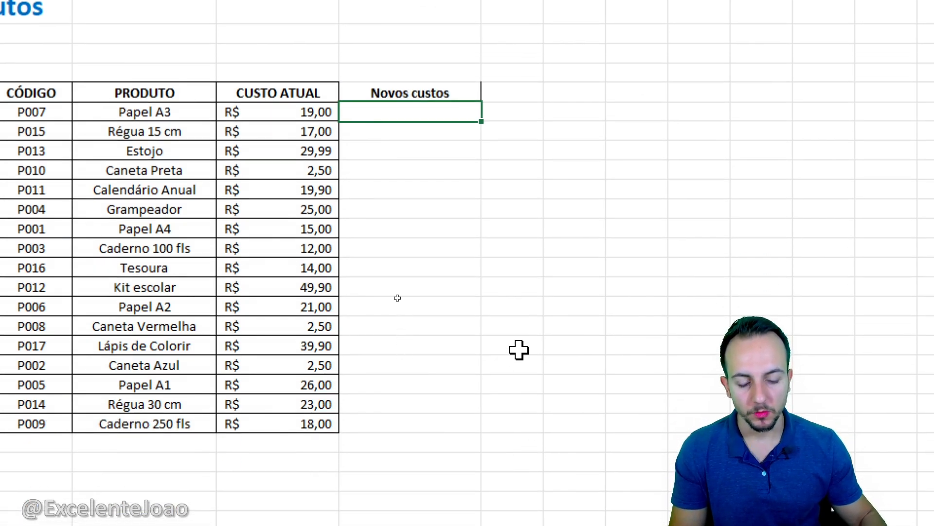
- Start a PROCV formula in G6 with the product code in D6 as the lookup value, circling the CÓDIGO header with the screen pen
{"action": "type", "text": "=PROCV"}
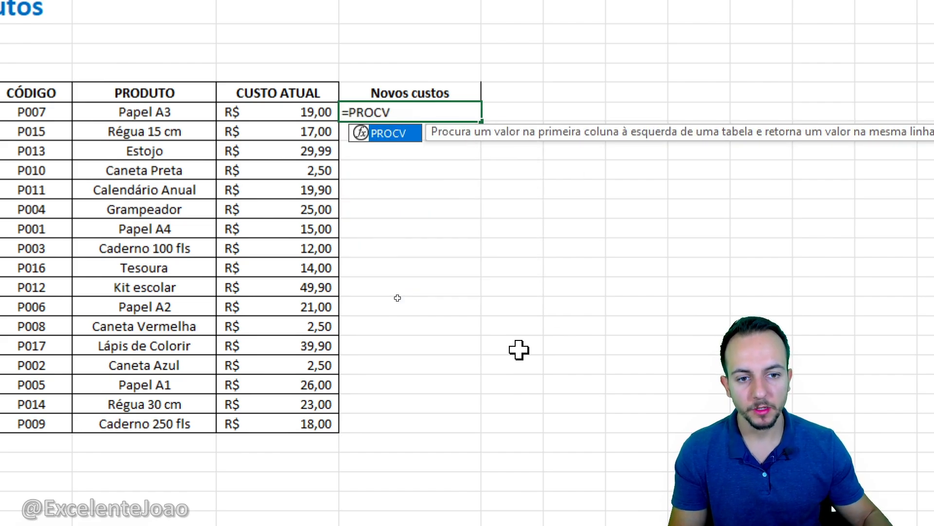
{"action": "double_click", "coordinate": [399, 142]}
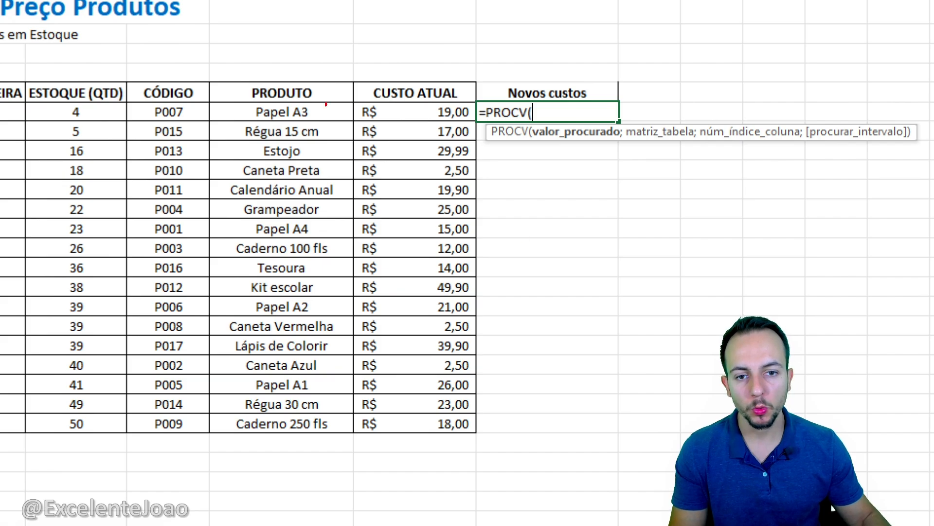
{"action": "mouse_move", "coordinate": [309, 83]}
{"action": "left_mouse_down"}
{"action": "mouse_move", "coordinate": [314, 112]}
{"action": "mouse_move", "coordinate": [292, 93]}
{"action": "left_mouse_up"}
{"action": "key", "text": "e"}
{"action": "mouse_move", "coordinate": [178, 82]}
{"action": "left_mouse_down"}
{"action": "mouse_move", "coordinate": [196, 120]}
{"action": "mouse_move", "coordinate": [206, 85]}
{"action": "mouse_move", "coordinate": [223, 78]}
{"action": "left_mouse_up"}
{"action": "left_click_drag", "start_coordinate": [211, 75], "coordinate": [276, 55]}
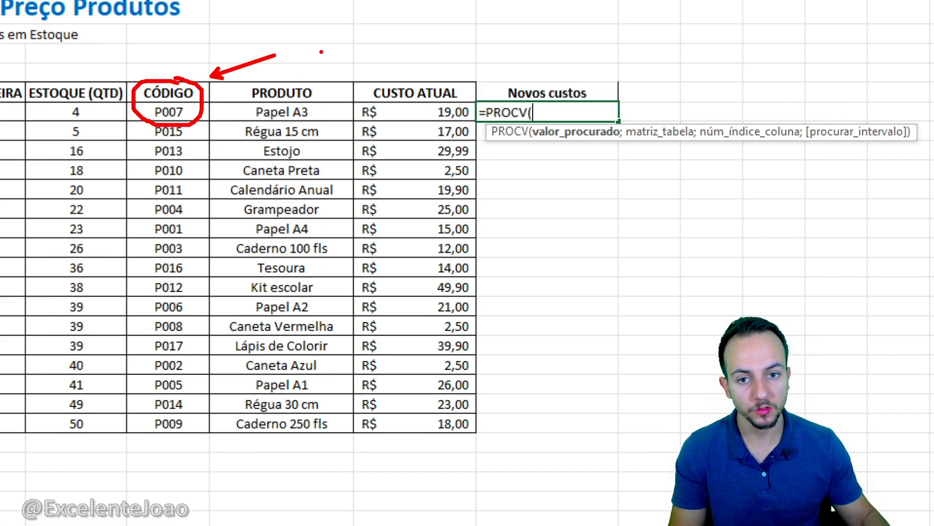
{"action": "key", "text": "Escape"}
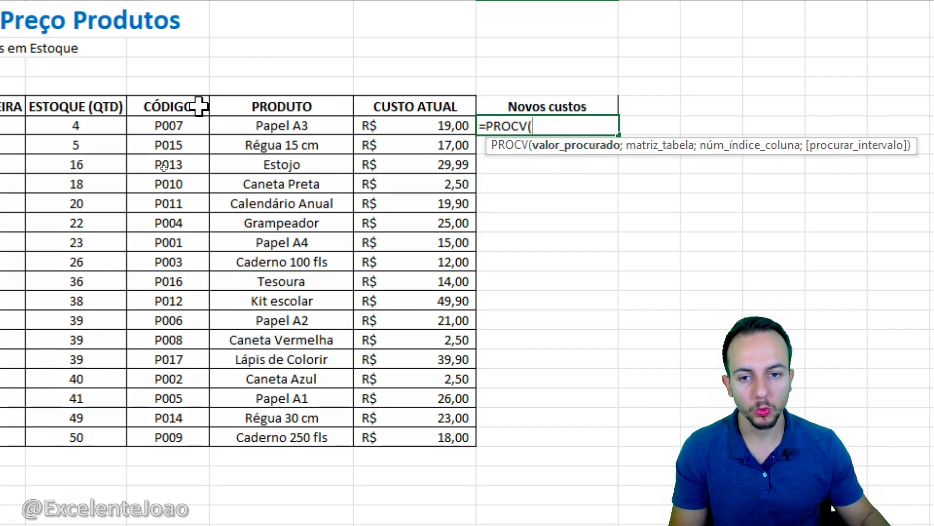
{"action": "left_click", "coordinate": [168, 112]}
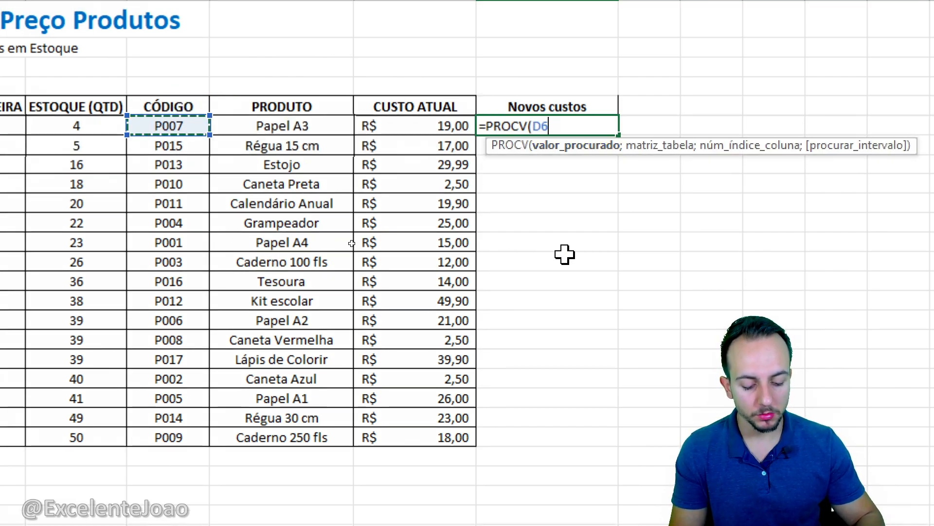
{"action": "type", "text": ";"}
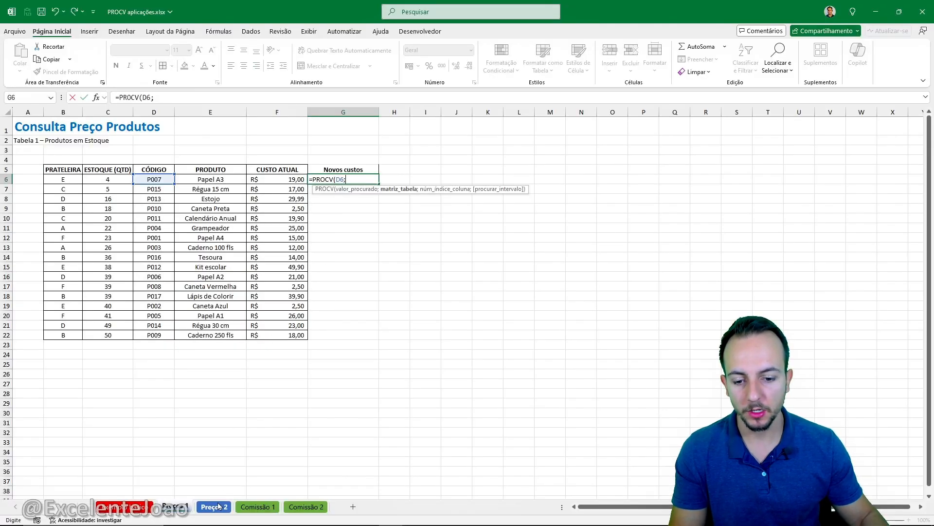
- Add the supplier list range B5:C21 on the Preços 2 sheet as the formula's table array
{"action": "left_click", "coordinate": [214, 506]}
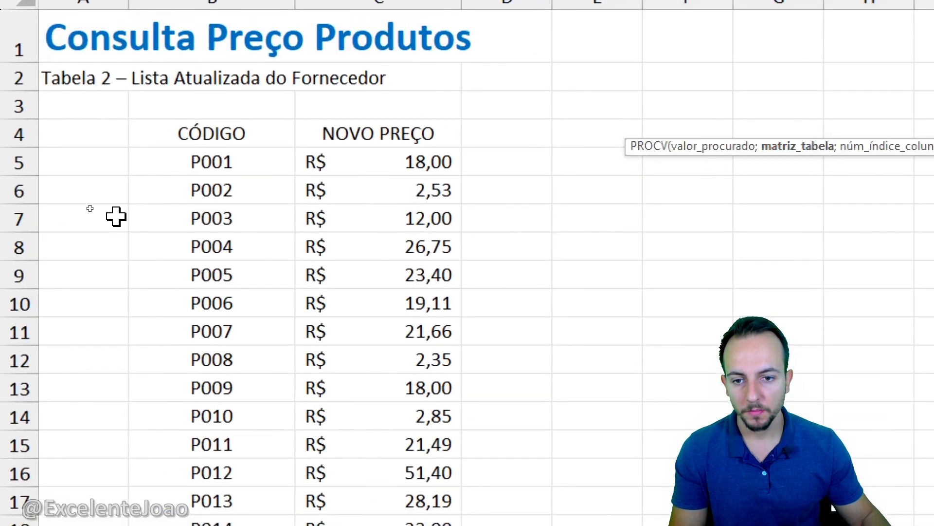
{"action": "left_click_drag", "start_coordinate": [83, 197], "coordinate": [184, 396]}
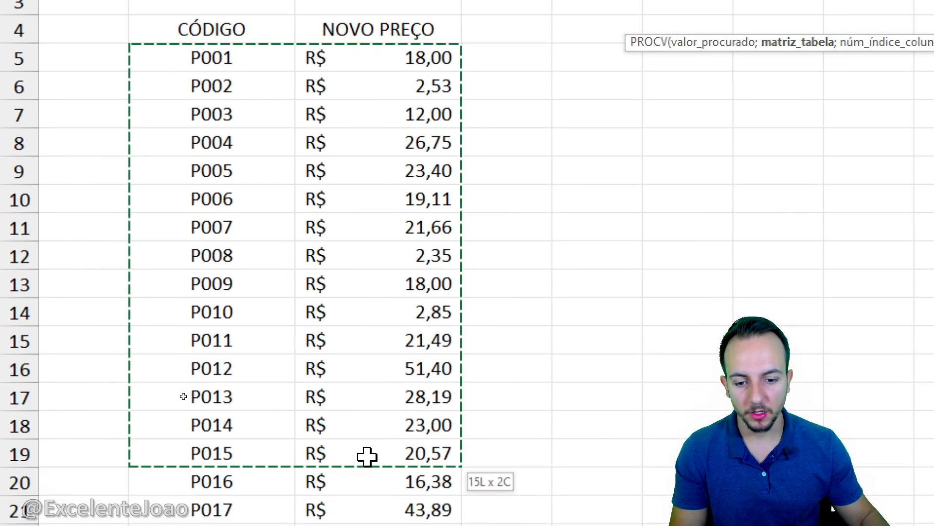
{"action": "left_click_drag", "start_coordinate": [367, 456], "coordinate": [360, 519]}
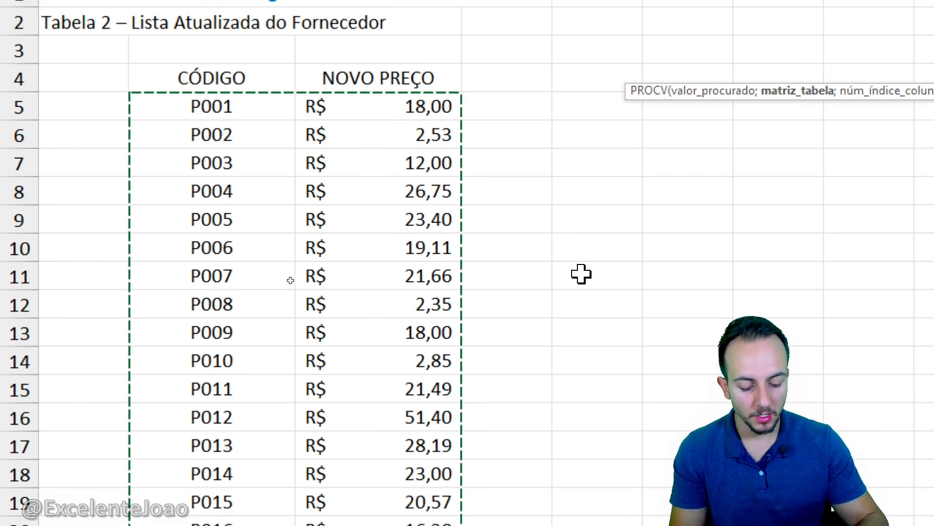
{"action": "type", "text": ";'Preços 2'!B5:C21;"}
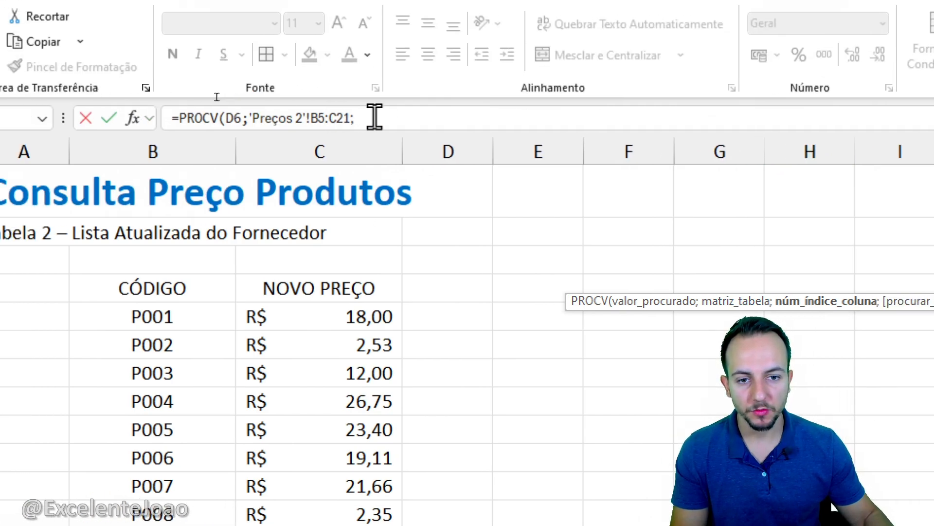
{"action": "left_click", "coordinate": [374, 117]}
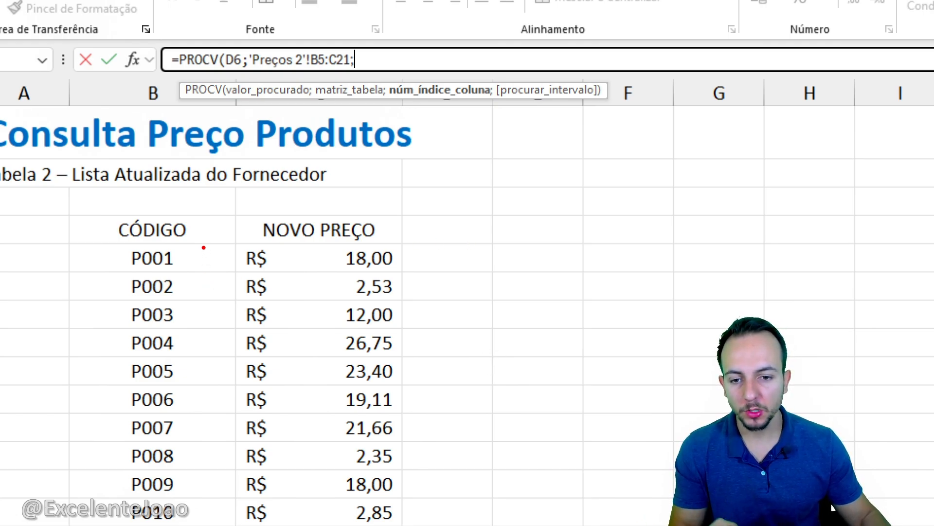
- Number the supplier columns 1 and 2 with the screen pen, and complete the formula with column index 2 and FALSO for an exact match
{"action": "left_click_drag", "start_coordinate": [204, 248], "coordinate": [181, 319]}
{"action": "mouse_move", "coordinate": [417, 249]}
{"action": "left_mouse_down"}
{"action": "mouse_move", "coordinate": [435, 287]}
{"action": "mouse_move", "coordinate": [462, 298]}
{"action": "left_mouse_up"}
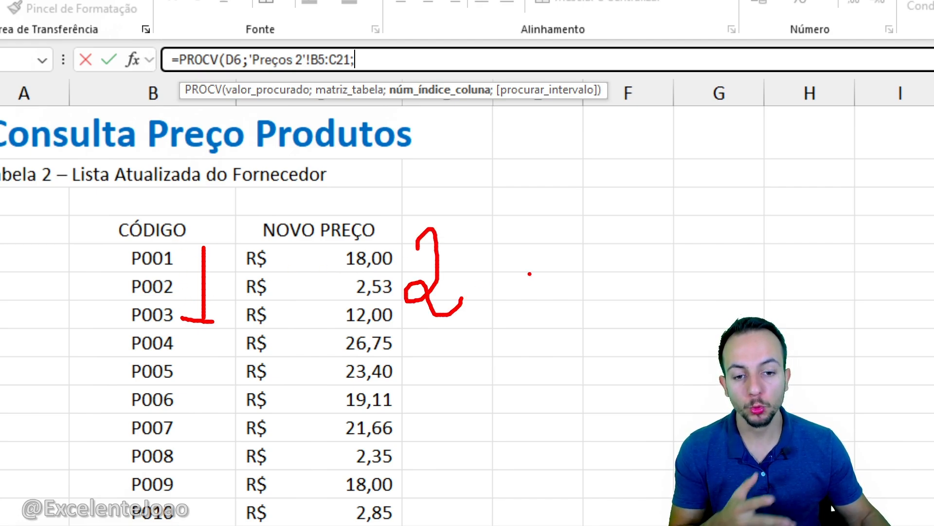
{"action": "key", "text": "Escape"}
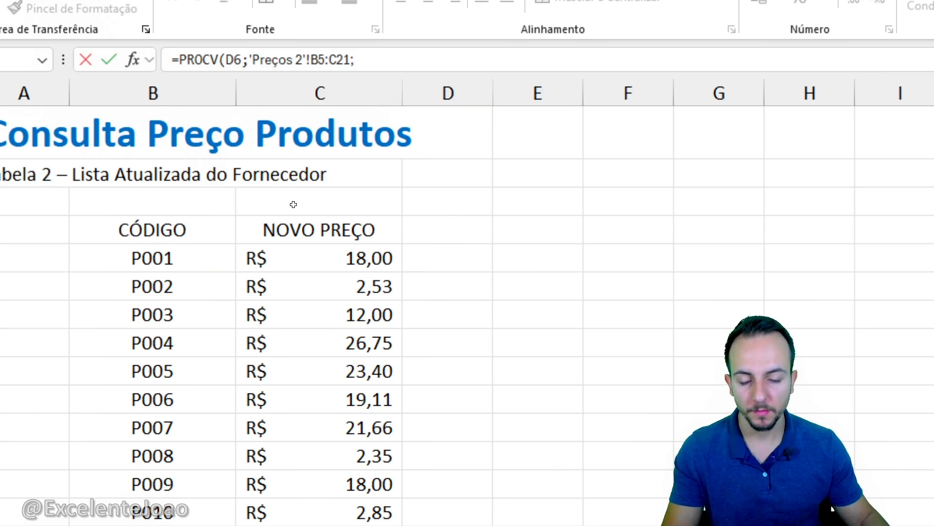
{"action": "type", "text": "2;"}
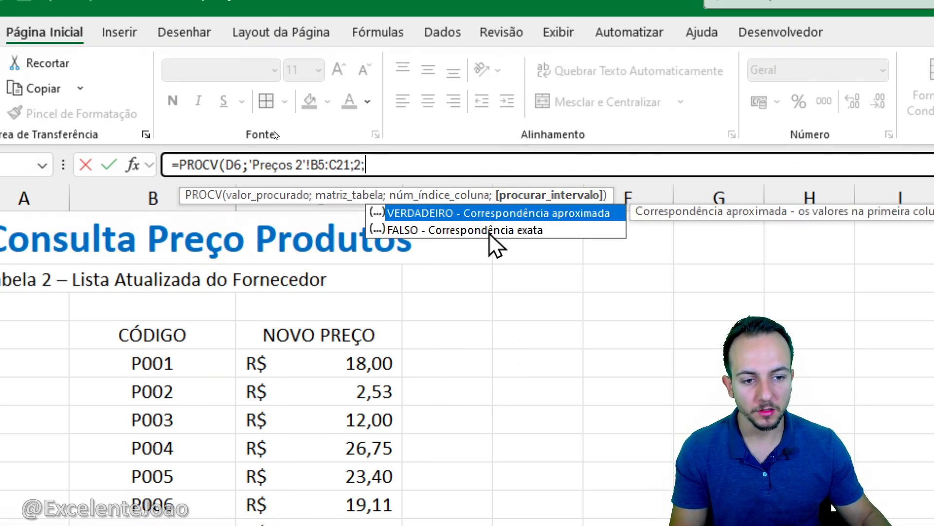
{"action": "double_click", "coordinate": [489, 232]}
{"action": "key", "text": "Return"}
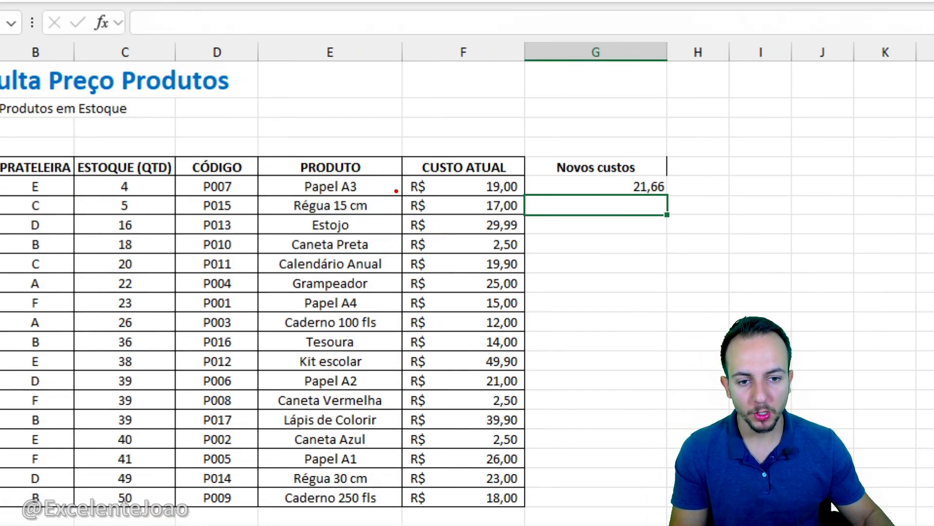
- Tick Papel A3, its current cost and its new cost with the screen pen, and mark its code
{"action": "left_click_drag", "start_coordinate": [355, 197], "coordinate": [376, 188]}
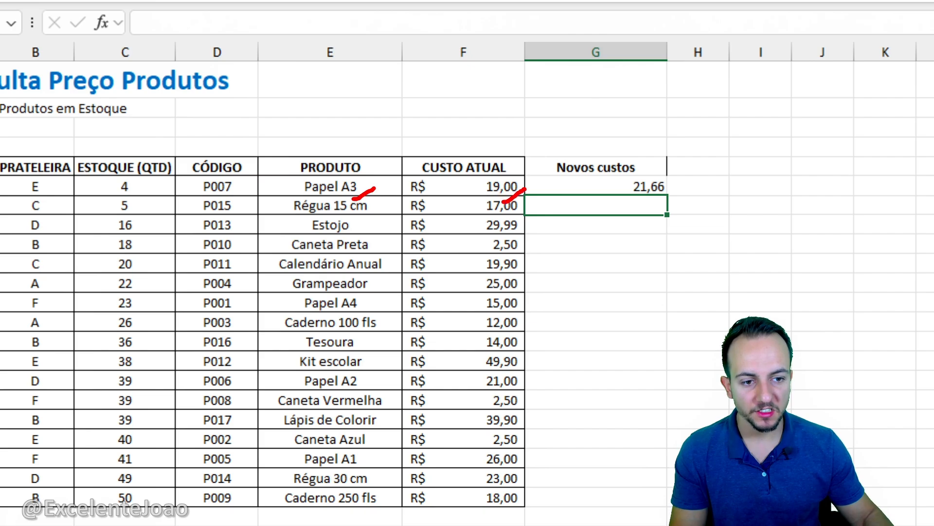
{"action": "left_click_drag", "start_coordinate": [650, 206], "coordinate": [686, 185]}
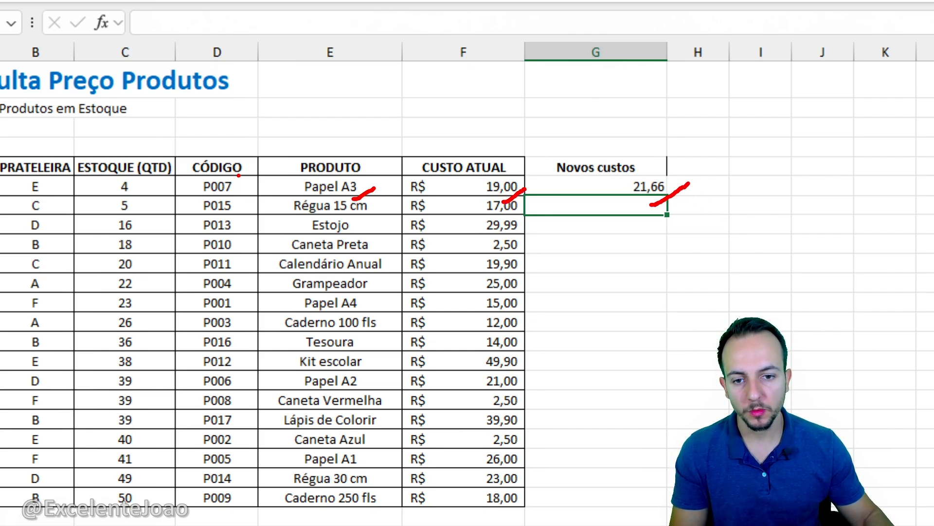
{"action": "mouse_move", "coordinate": [239, 175]}
{"action": "left_mouse_down"}
{"action": "mouse_move", "coordinate": [191, 213]}
{"action": "mouse_move", "coordinate": [250, 175]}
{"action": "left_mouse_up"}
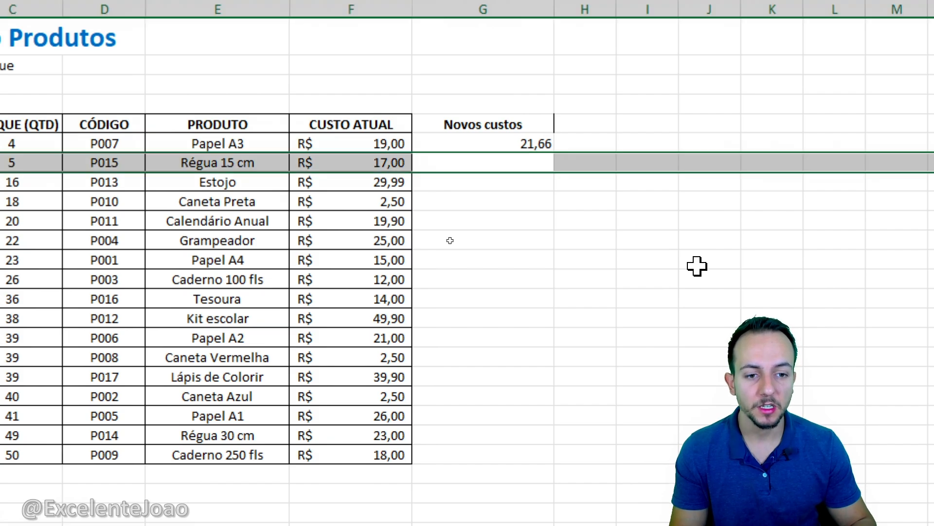
- Step down the empty Novos custos cells and select the entire Caderno 100 fls row to point it out
{"action": "key", "text": "Down"}
{"action": "key", "text": "Down"}
{"action": "key", "text": "Down"}
{"action": "key", "text": "Down"}
{"action": "key", "text": "Down"}
{"action": "key", "text": "Down"}
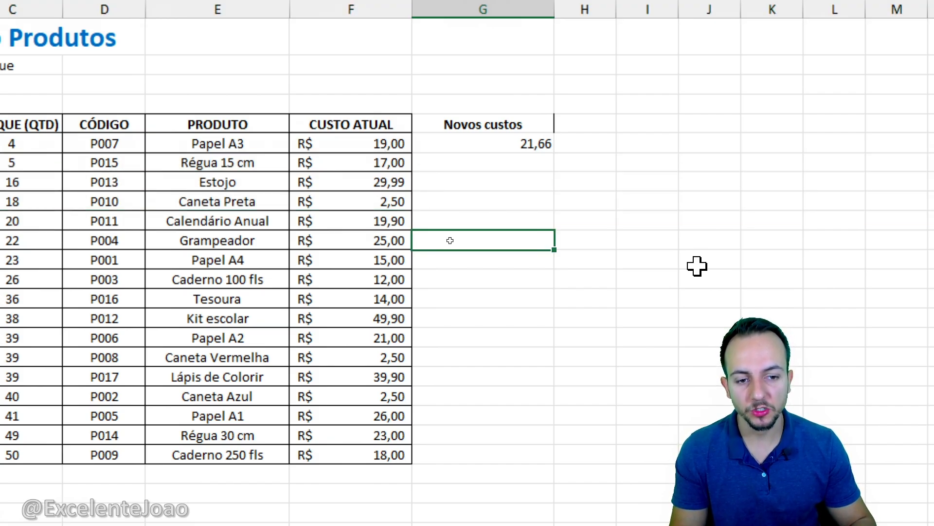
{"action": "key", "text": "shift+space"}
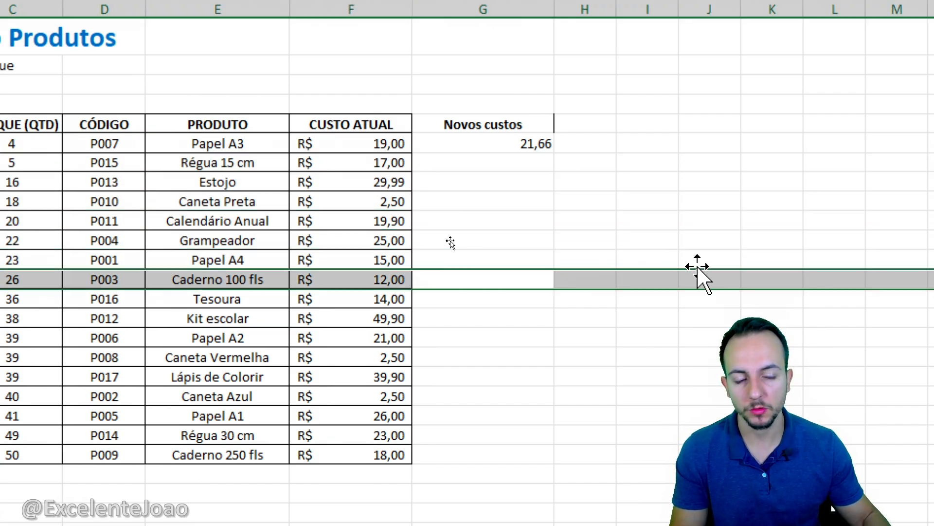
- Try to copy the Papel A3 PROCV formula, with its unlocked table array, down the Novos custos column to Caderno 250 fls
{"action": "left_click", "coordinate": [484, 142]}
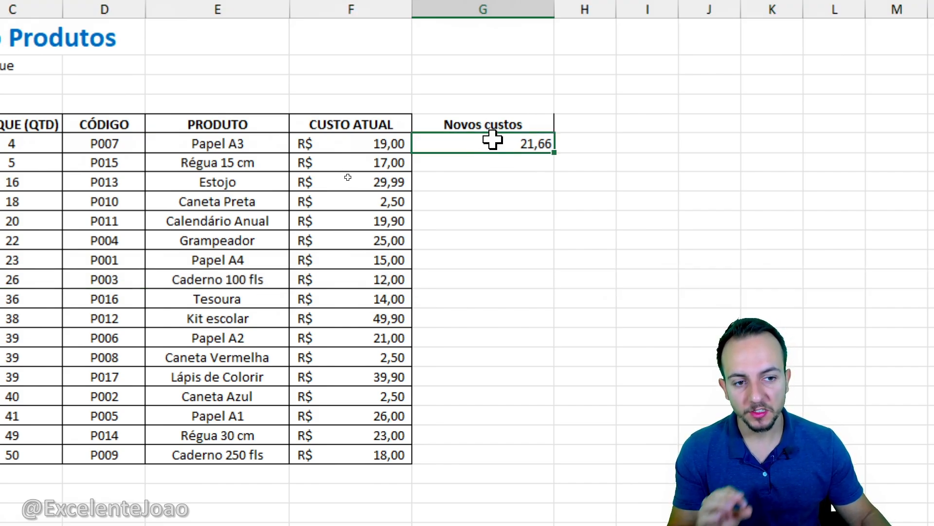
{"action": "double_click", "coordinate": [489, 140]}
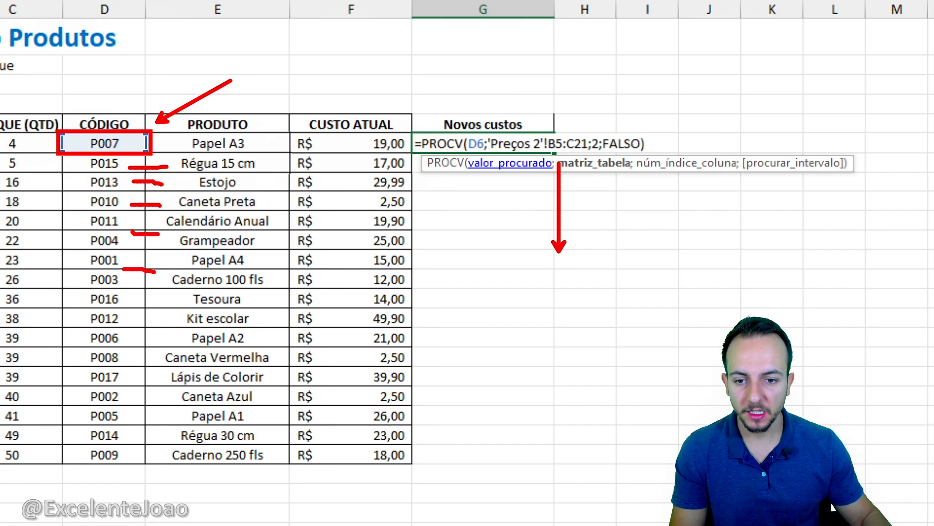
{"action": "key", "text": "ctrl+Return"}
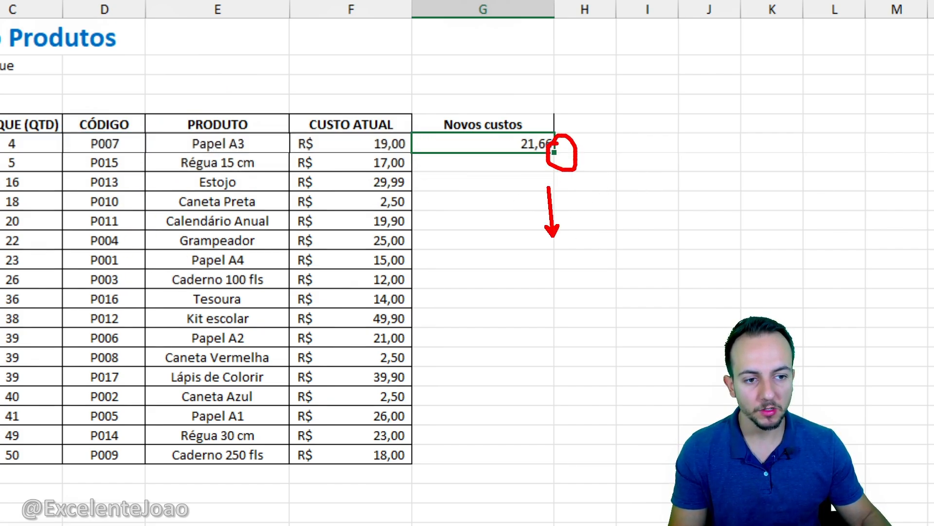
{"action": "left_click_drag", "start_coordinate": [554, 154], "coordinate": [544, 461]}
{"action": "left_click", "coordinate": [647, 334]}
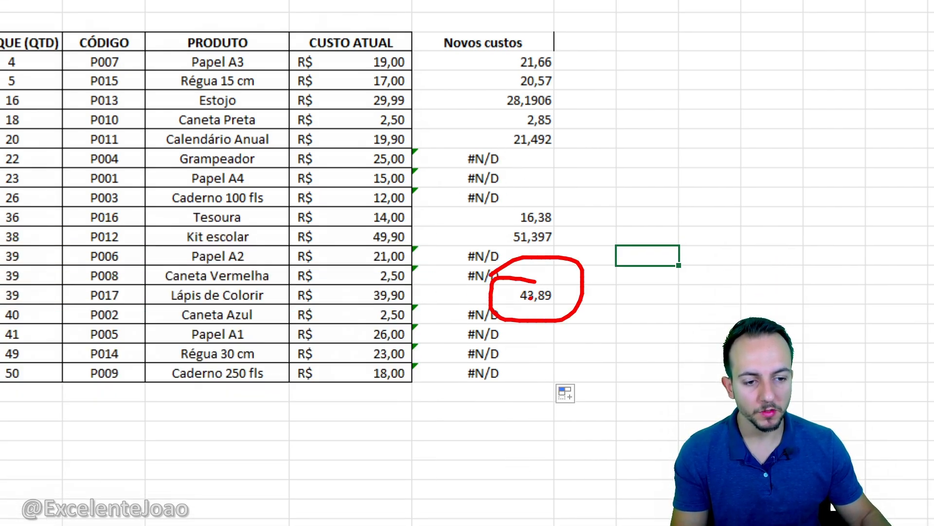
- Inspect the copied formula in the Lápis de Colorir row, marking its lookup code with the screen pen, and leave it unedited
{"action": "left_click", "coordinate": [530, 295]}
{"action": "double_click", "coordinate": [530, 295]}
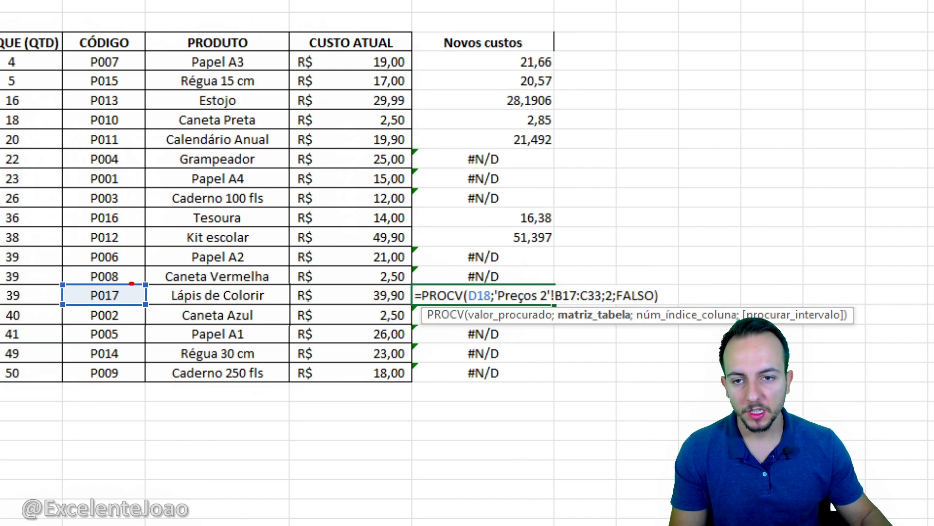
{"action": "mouse_move", "coordinate": [132, 283]}
{"action": "left_mouse_down"}
{"action": "mouse_move", "coordinate": [108, 313]}
{"action": "mouse_move", "coordinate": [142, 310]}
{"action": "mouse_move", "coordinate": [93, 283]}
{"action": "mouse_move", "coordinate": [144, 314]}
{"action": "mouse_move", "coordinate": [159, 79]}
{"action": "mouse_move", "coordinate": [155, 253]}
{"action": "mouse_move", "coordinate": [154, 84]}
{"action": "mouse_move", "coordinate": [162, 249]}
{"action": "mouse_move", "coordinate": [156, 298]}
{"action": "mouse_move", "coordinate": [156, 94]}
{"action": "mouse_move", "coordinate": [149, 389]}
{"action": "mouse_move", "coordinate": [152, 68]}
{"action": "mouse_move", "coordinate": [149, 365]}
{"action": "mouse_move", "coordinate": [137, 86]}
{"action": "mouse_move", "coordinate": [116, 94]}
{"action": "mouse_move", "coordinate": [134, 237]}
{"action": "mouse_move", "coordinate": [125, 357]}
{"action": "mouse_move", "coordinate": [139, 407]}
{"action": "mouse_move", "coordinate": [147, 235]}
{"action": "mouse_move", "coordinate": [159, 214]}
{"action": "mouse_move", "coordinate": [165, 244]}
{"action": "mouse_move", "coordinate": [153, 328]}
{"action": "left_mouse_up"}
{"action": "key", "text": "Escape"}
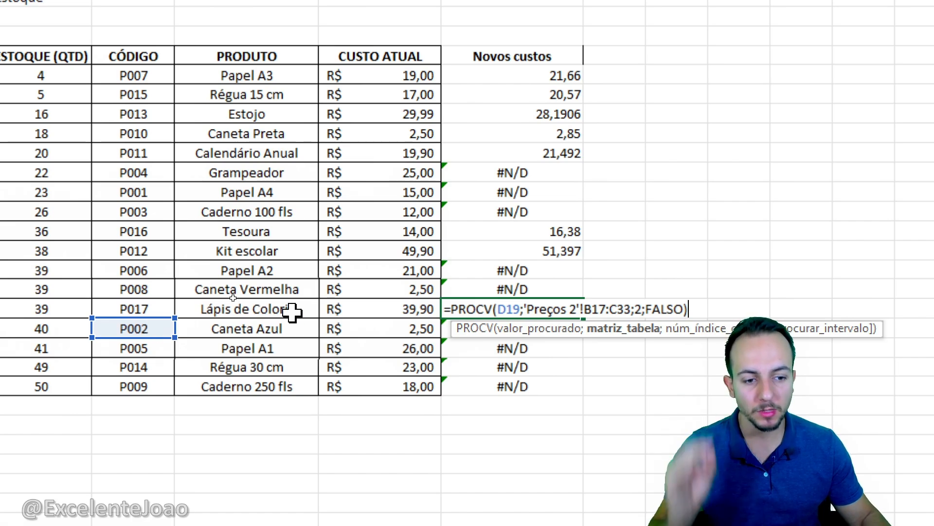
{"action": "key", "text": "Escape"}
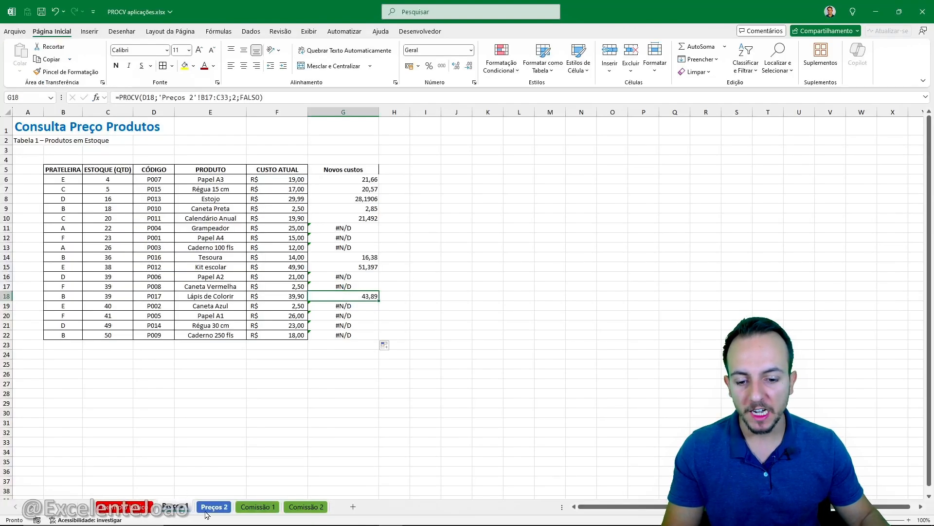
- On the Preços 2 sheet, outline the supplier list with the screen pen, sketch successively lower boxes beside it, and erase the drawings
{"action": "left_click", "coordinate": [207, 510]}
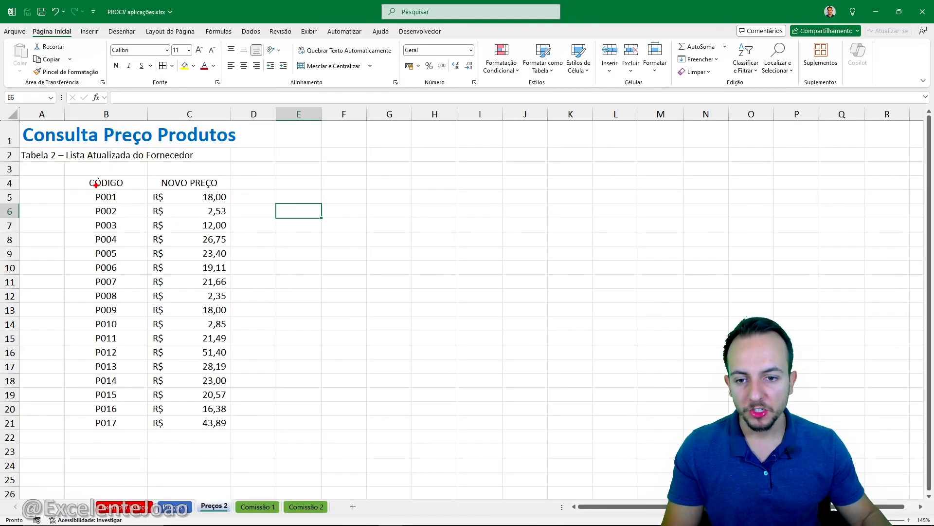
{"action": "mouse_move", "coordinate": [66, 190]}
{"action": "left_mouse_down"}
{"action": "mouse_move", "coordinate": [226, 376]}
{"action": "mouse_move", "coordinate": [234, 435]}
{"action": "left_mouse_up"}
{"action": "left_click_drag", "start_coordinate": [248, 373], "coordinate": [294, 352]}
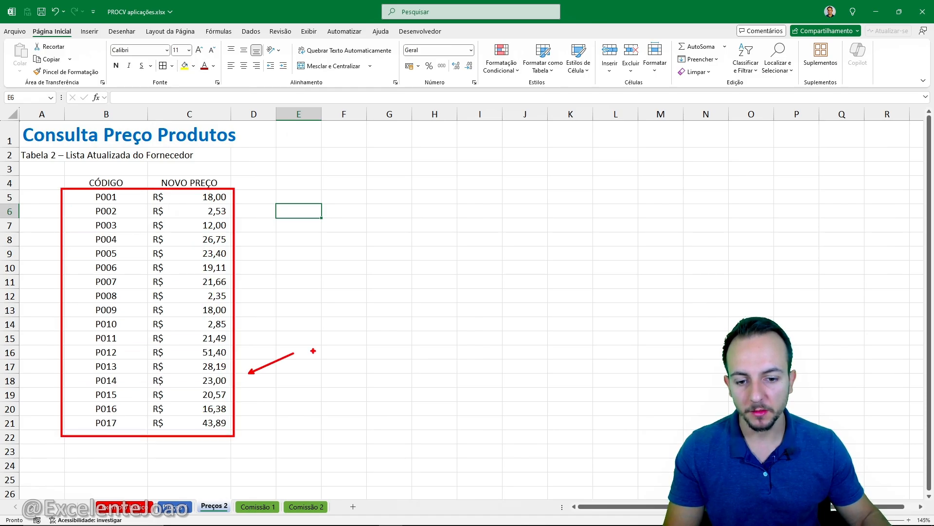
{"action": "key", "text": "ctrl+z"}
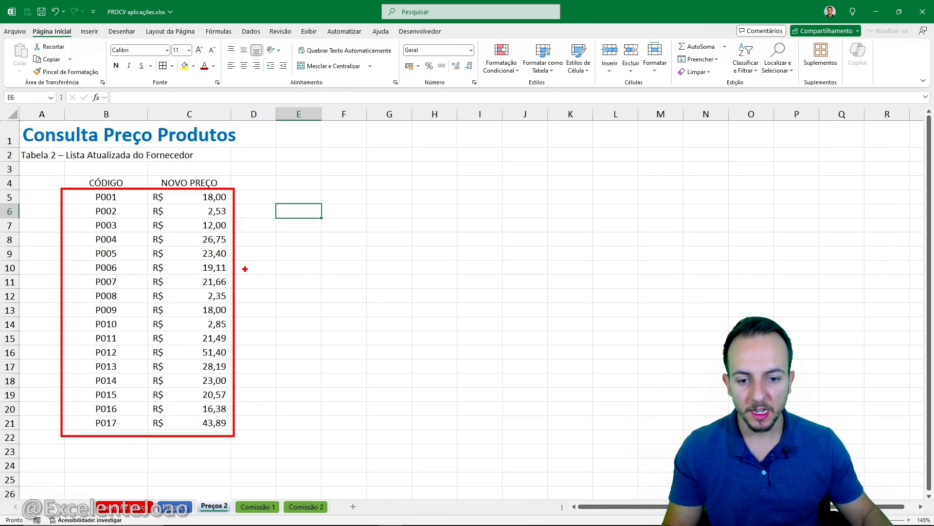
{"action": "left_click_drag", "start_coordinate": [250, 276], "coordinate": [350, 419]}
{"action": "left_click_drag", "start_coordinate": [289, 379], "coordinate": [412, 520]}
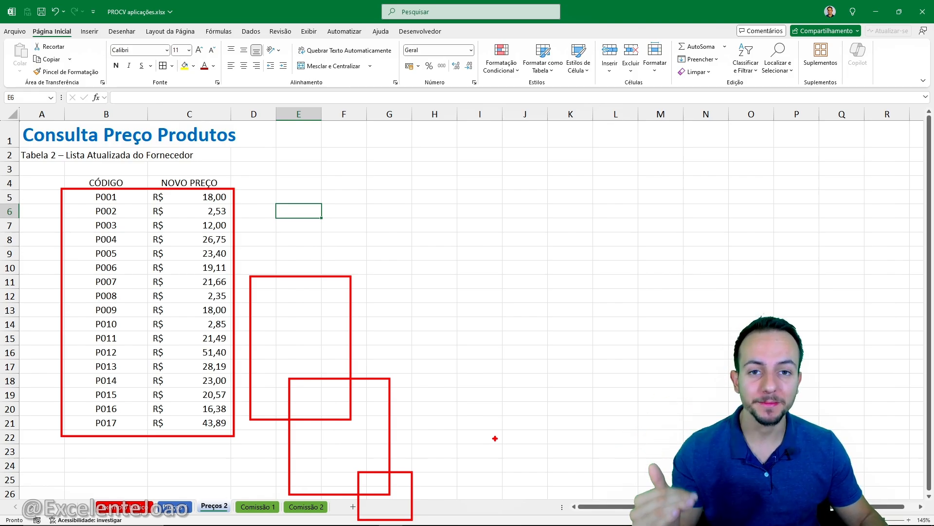
{"action": "key", "text": "ctrl+z"}
{"action": "key", "text": "ctrl+z"}
{"action": "key", "text": "ctrl+z"}
{"action": "key", "text": "ctrl+z"}
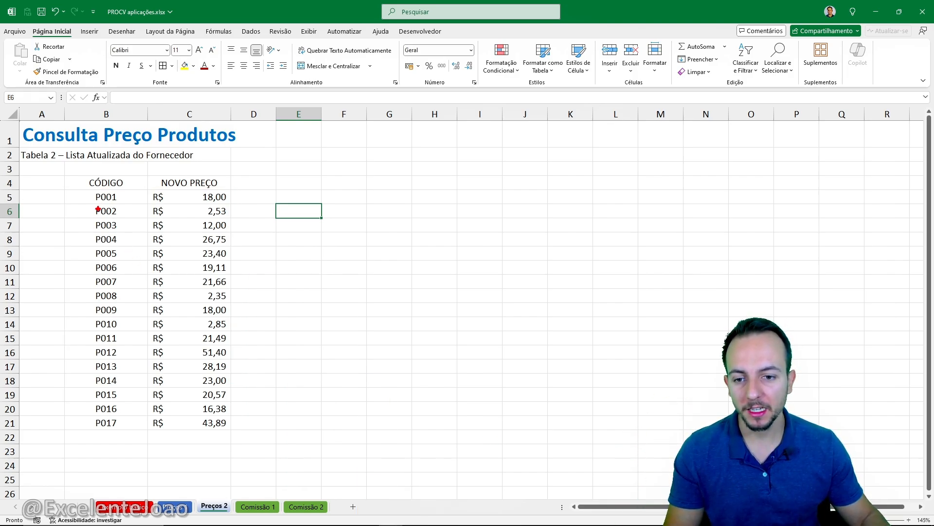
- Draw a box around the supplier list from P006 downward, strike the codes and prices above it, and clear the marks
{"action": "mouse_move", "coordinate": [64, 262]}
{"action": "left_mouse_down"}
{"action": "mouse_move", "coordinate": [232, 419]}
{"action": "mouse_move", "coordinate": [232, 459]}
{"action": "left_mouse_up"}
{"action": "left_click_drag", "start_coordinate": [313, 423], "coordinate": [255, 385]}
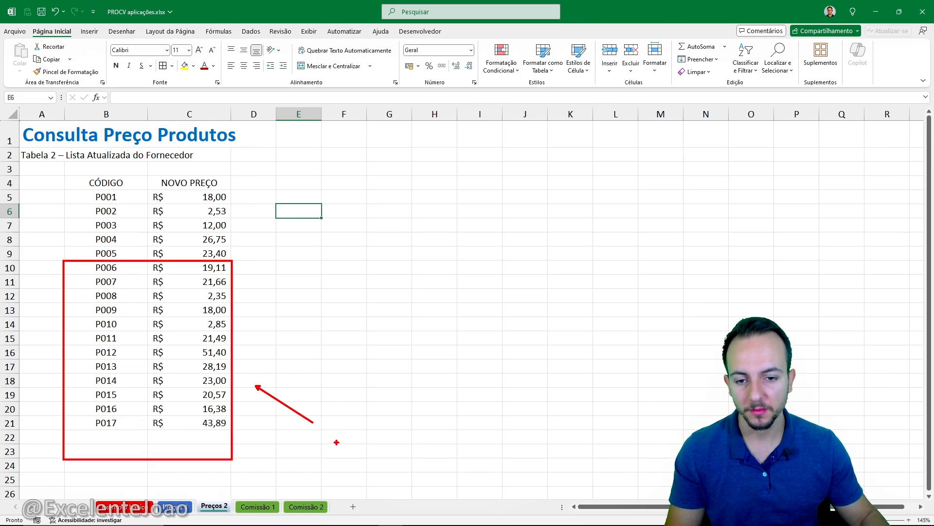
{"action": "left_click_drag", "start_coordinate": [173, 175], "coordinate": [179, 255]}
{"action": "left_click_drag", "start_coordinate": [104, 259], "coordinate": [115, 200]}
{"action": "left_click_drag", "start_coordinate": [88, 210], "coordinate": [83, 259]}
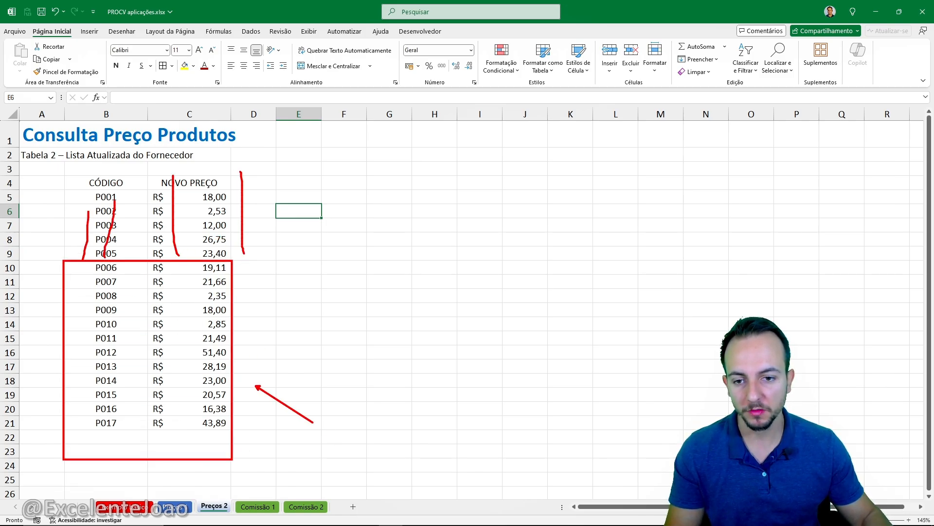
{"action": "key", "text": "Escape"}
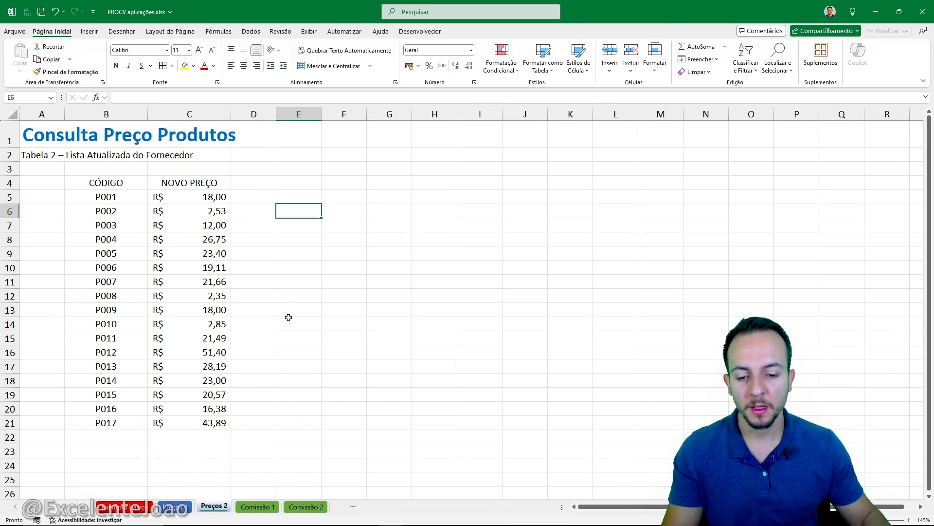
- Return to the Preços 1 sheet, open the Papel A3 formula for editing, and outline its table array with the screen pen
{"action": "left_click", "coordinate": [174, 507]}
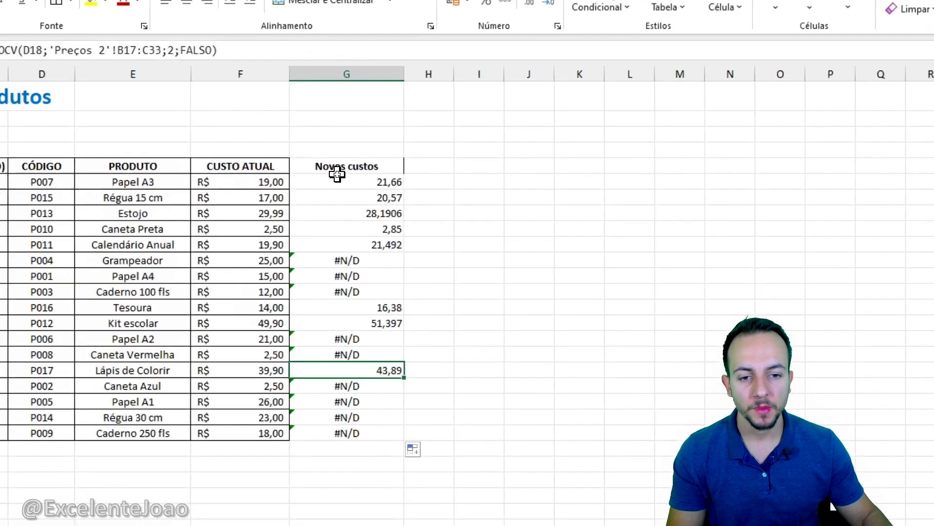
{"action": "left_click", "coordinate": [353, 180]}
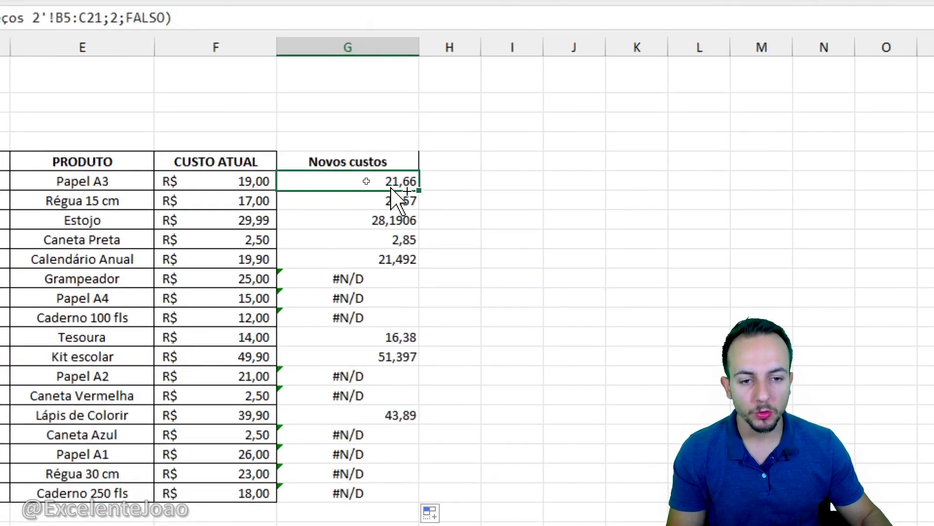
{"action": "key", "text": "ctrl+2"}
{"action": "mouse_move", "coordinate": [381, 167]}
{"action": "left_mouse_down"}
{"action": "mouse_move", "coordinate": [359, 196]}
{"action": "mouse_move", "coordinate": [364, 165]}
{"action": "left_mouse_up"}
{"action": "key", "text": "Escape"}
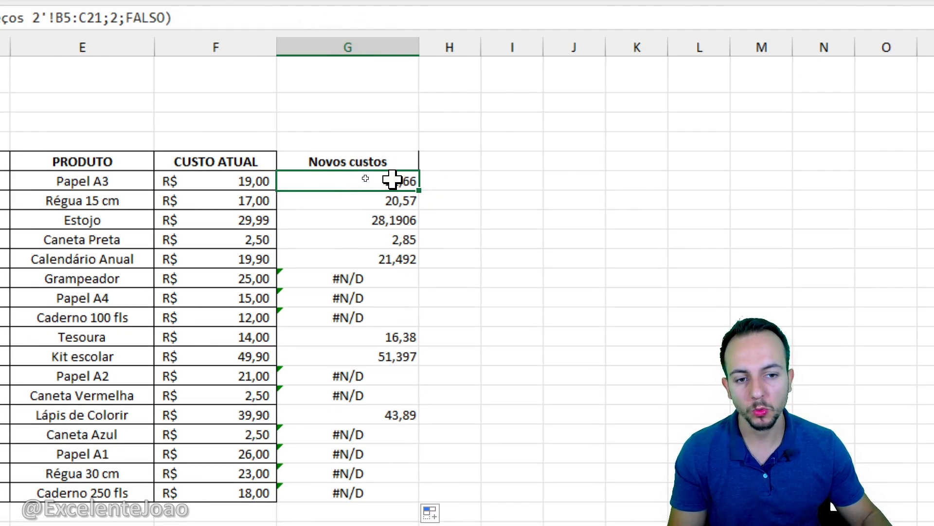
{"action": "double_click", "coordinate": [392, 180]}
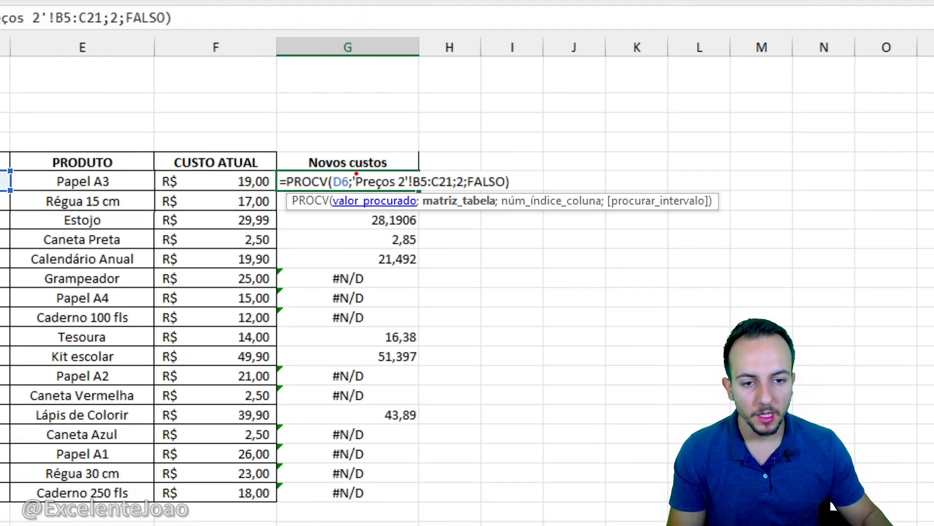
{"action": "mouse_move", "coordinate": [348, 169]}
{"action": "left_mouse_down"}
{"action": "mouse_move", "coordinate": [376, 185]}
{"action": "mouse_move", "coordinate": [470, 193]}
{"action": "mouse_move", "coordinate": [485, 222]}
{"action": "left_mouse_up"}
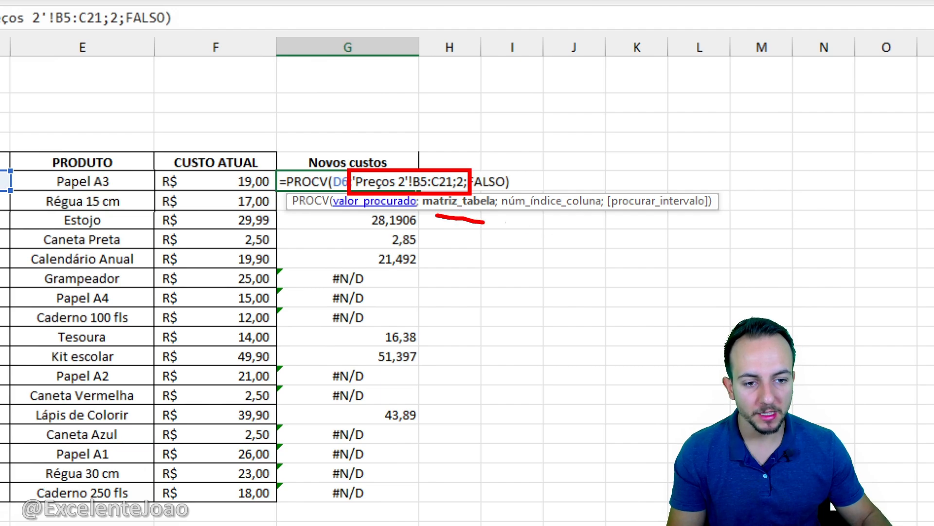
{"action": "key", "text": "Escape"}
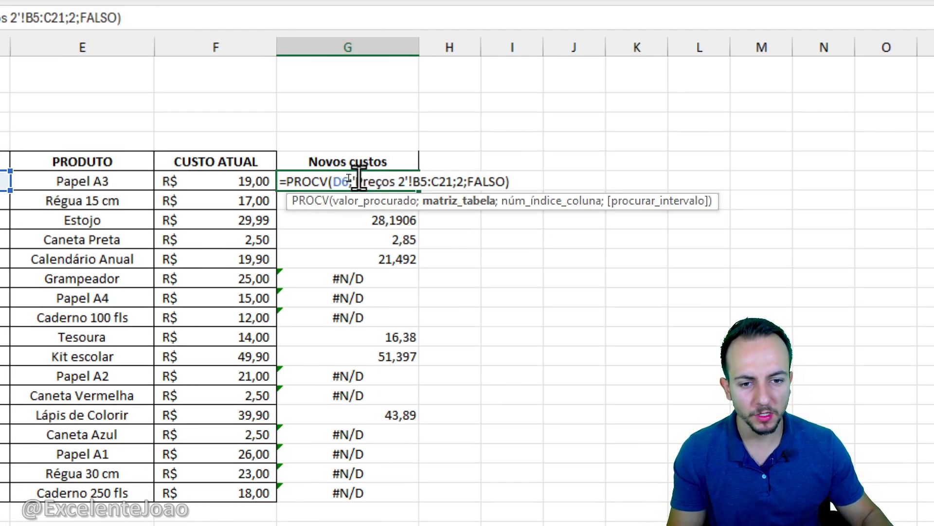
- Write F4 and a dollar sign as screen notes, and lock the formula's table array as 'Preços 2'!$B$5:$C$21
{"action": "left_click_drag", "start_coordinate": [355, 181], "coordinate": [452, 183]}
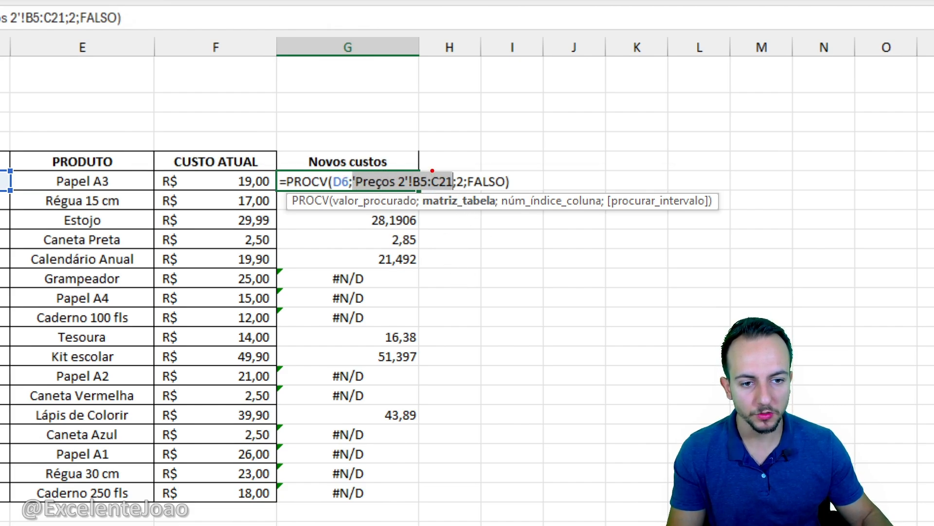
{"action": "key", "text": "Escape"}
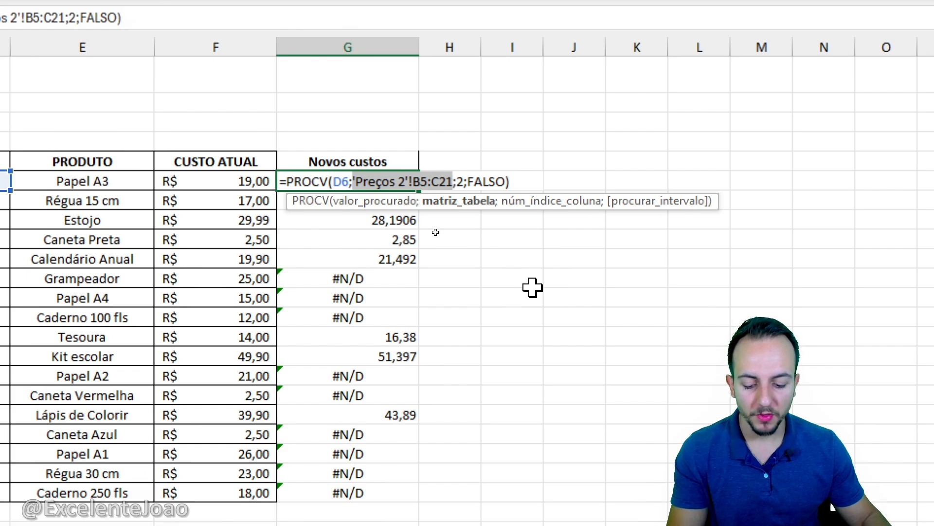
{"action": "key", "text": "ctrl+2"}
{"action": "type", "text": "tF"}
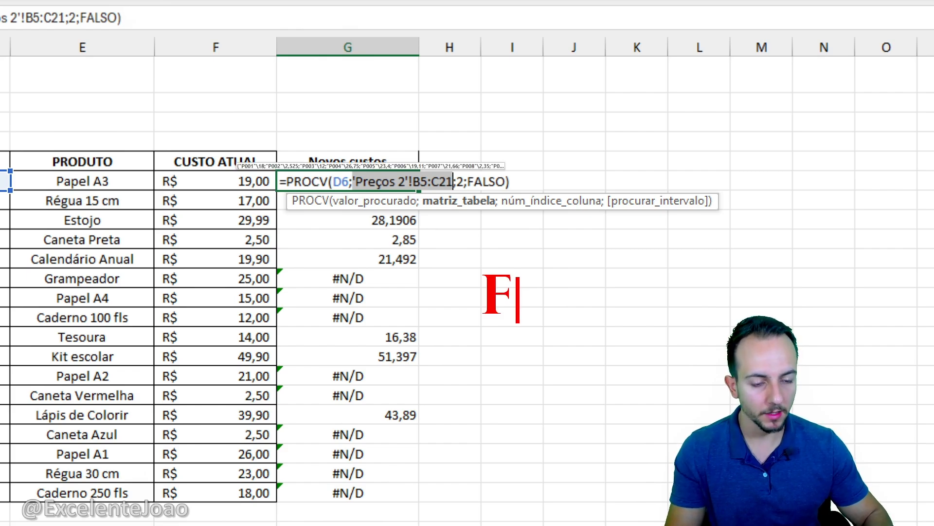
{"action": "type", "text": "4"}
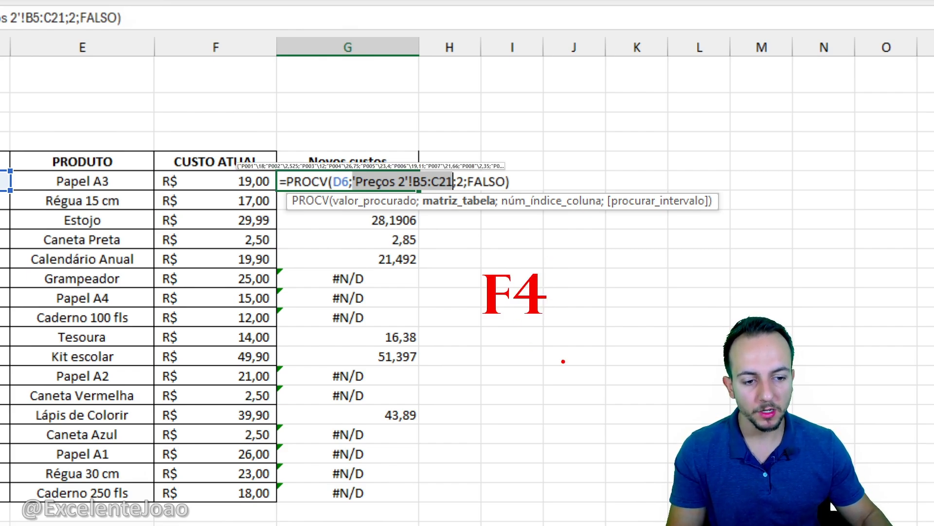
{"action": "left_click_drag", "start_coordinate": [563, 361], "coordinate": [502, 418]}
{"action": "left_click_drag", "start_coordinate": [523, 340], "coordinate": [534, 444]}
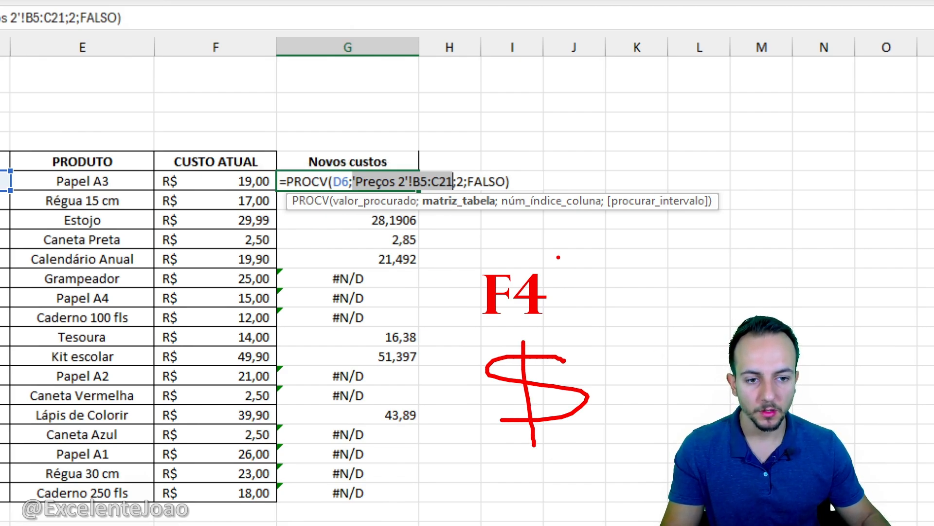
{"action": "key", "text": "Escape"}
{"action": "key", "text": "F4"}
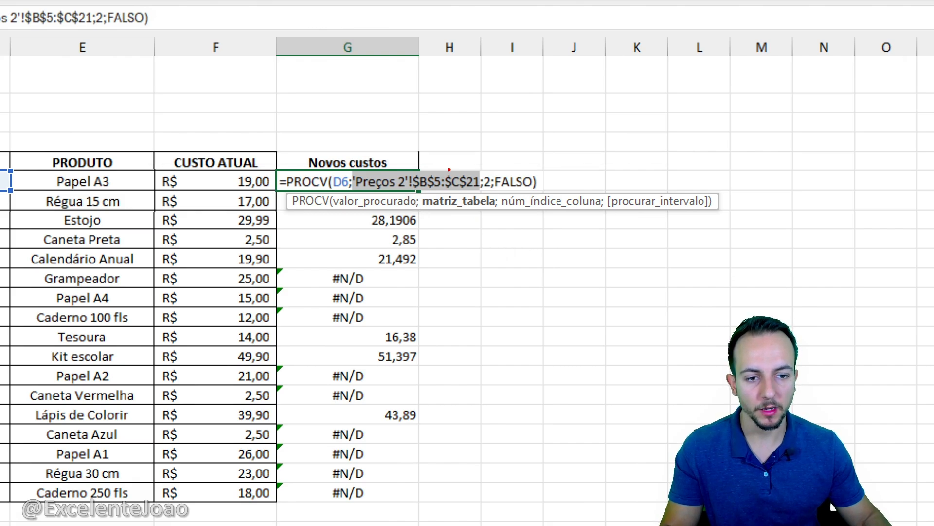
- Mark the locked range's dollar signs with the screen pen, clear the marks, and confirm the Papel A3 formula
{"action": "key", "text": "ctrl+2"}
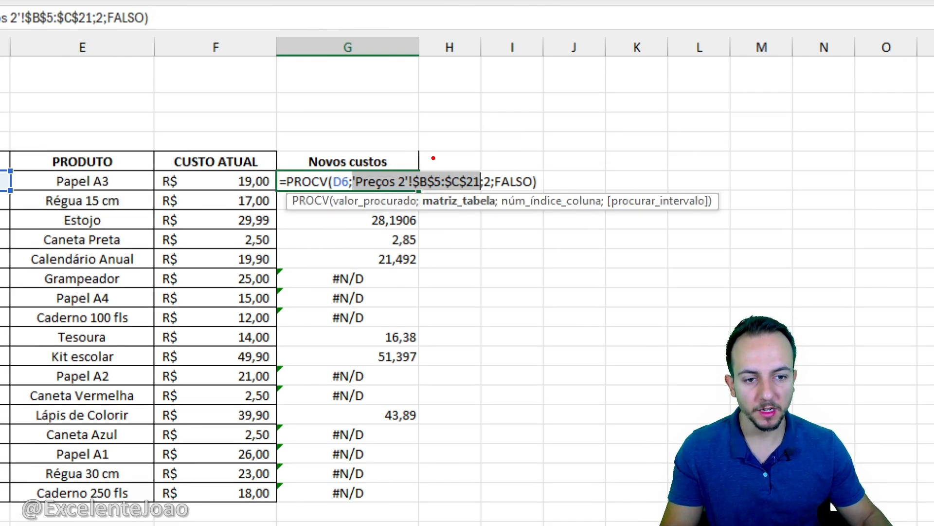
{"action": "left_click_drag", "start_coordinate": [425, 165], "coordinate": [445, 136]}
{"action": "left_click_drag", "start_coordinate": [466, 169], "coordinate": [488, 125]}
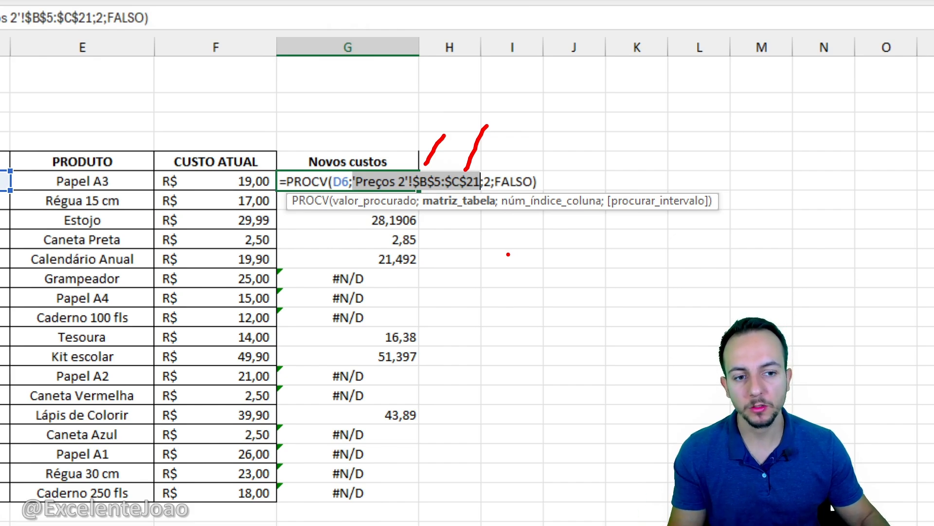
{"action": "key", "text": "Escape"}
{"action": "key", "text": "Return"}
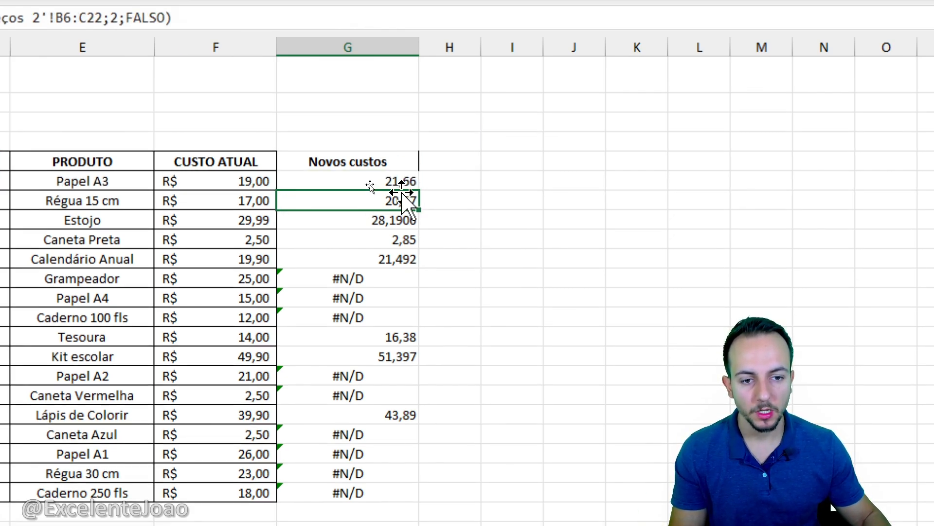
- Fill the Papel A3 formula with the locked range down the Novos custos column to the Caderno 250 fls row
{"action": "left_click", "coordinate": [391, 181]}
{"action": "left_click_drag", "start_coordinate": [419, 191], "coordinate": [440, 517]}
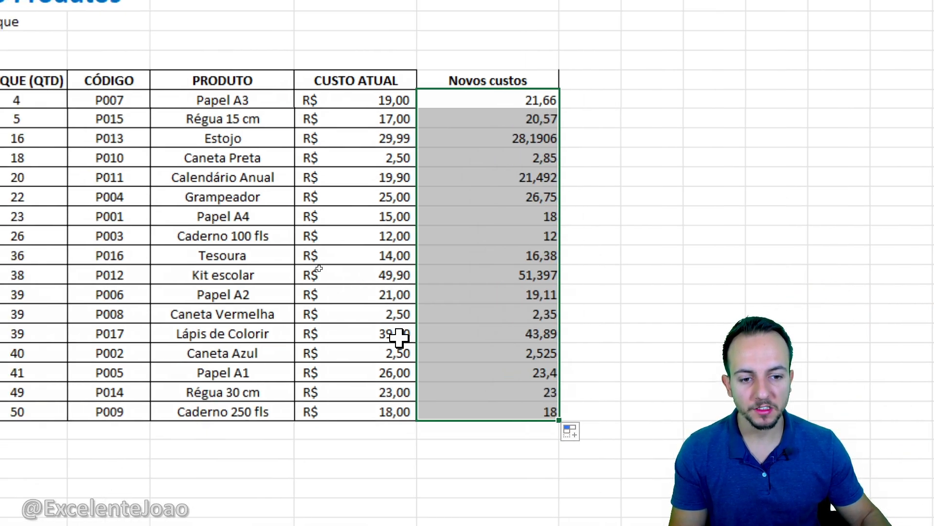
{"action": "left_click", "coordinate": [414, 289]}
- Check the Tesoura row's formula without changing it, and circle the Novos custos values with the screen pen
{"action": "double_click", "coordinate": [555, 256]}
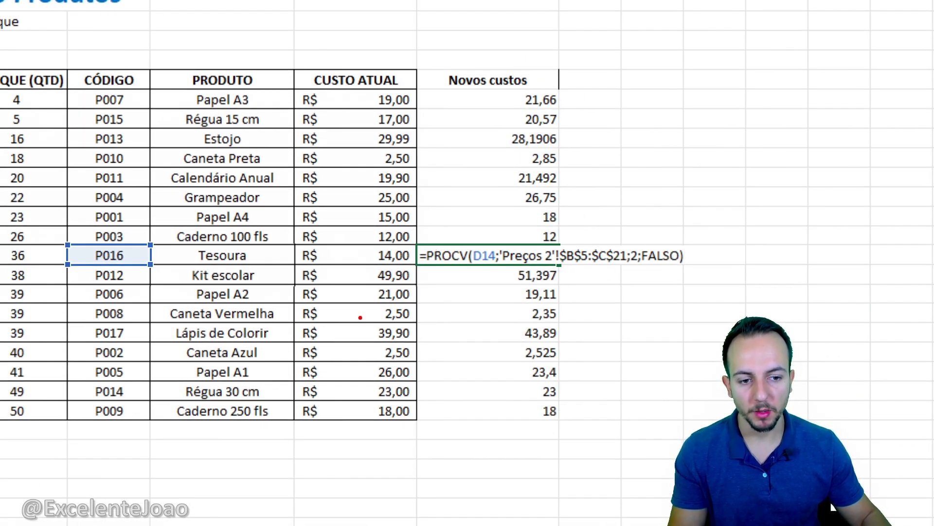
{"action": "mouse_move", "coordinate": [131, 234]}
{"action": "left_mouse_down"}
{"action": "mouse_move", "coordinate": [89, 271]}
{"action": "mouse_move", "coordinate": [129, 219]}
{"action": "mouse_move", "coordinate": [142, 100]}
{"action": "mouse_move", "coordinate": [116, 252]}
{"action": "mouse_move", "coordinate": [126, 105]}
{"action": "mouse_move", "coordinate": [121, 420]}
{"action": "mouse_move", "coordinate": [154, 262]}
{"action": "left_mouse_up"}
{"action": "key", "text": "Escape"}
{"action": "key", "text": "ctrl+Return"}
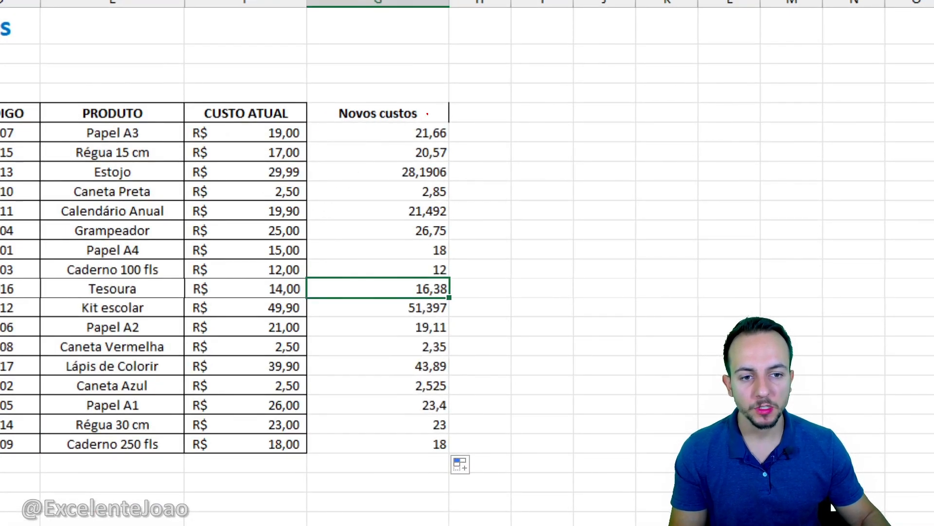
{"action": "mouse_move", "coordinate": [368, 167]}
{"action": "left_mouse_down"}
{"action": "mouse_move", "coordinate": [342, 261]}
{"action": "mouse_move", "coordinate": [416, 294]}
{"action": "left_mouse_up"}
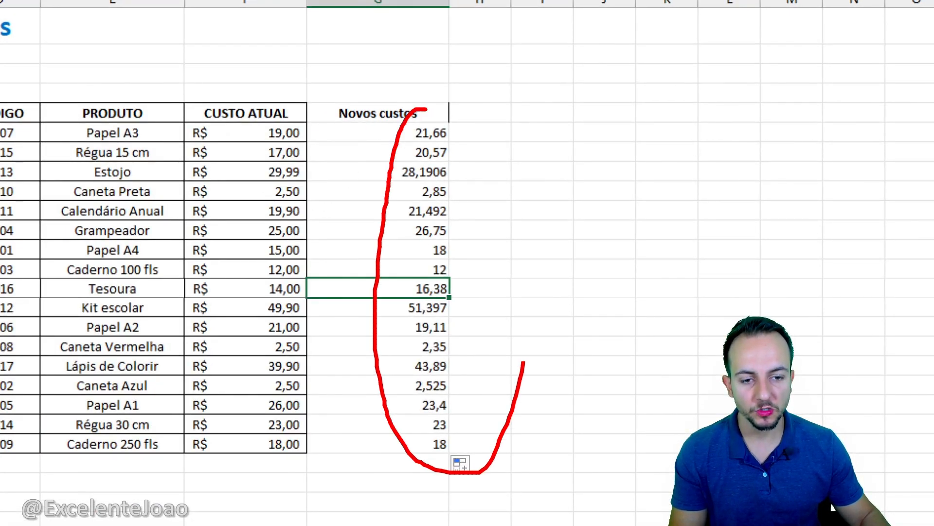
{"action": "left_click_drag", "start_coordinate": [523, 362], "coordinate": [438, 120]}
{"action": "key", "text": "Escape"}
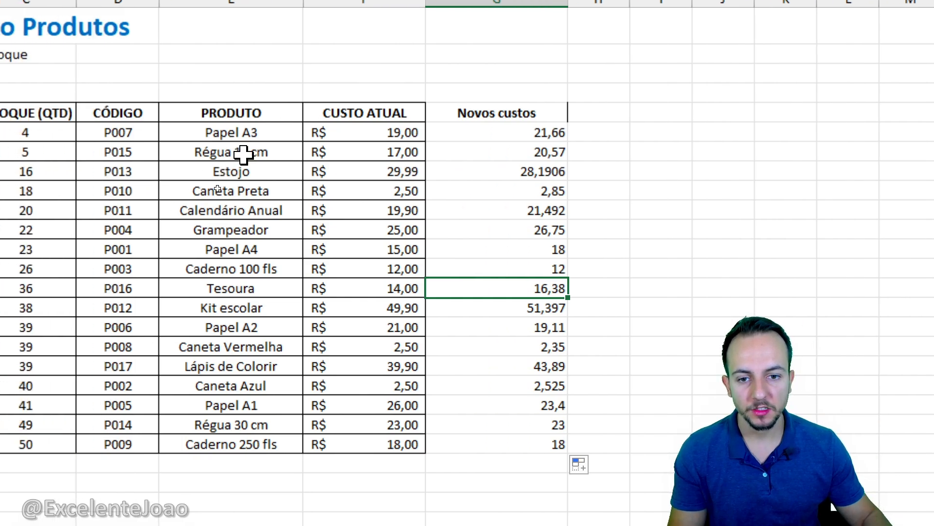
- Mark the Régua 15 cm row's Custo atual and Novos custos with the screen pen, clear the marks, and highlight the Novos custos column
{"action": "key", "text": "ctrl+2"}
{"action": "mouse_move", "coordinate": [179, 137]}
{"action": "left_mouse_down"}
{"action": "mouse_move", "coordinate": [277, 168]}
{"action": "mouse_move", "coordinate": [432, 163]}
{"action": "left_mouse_up"}
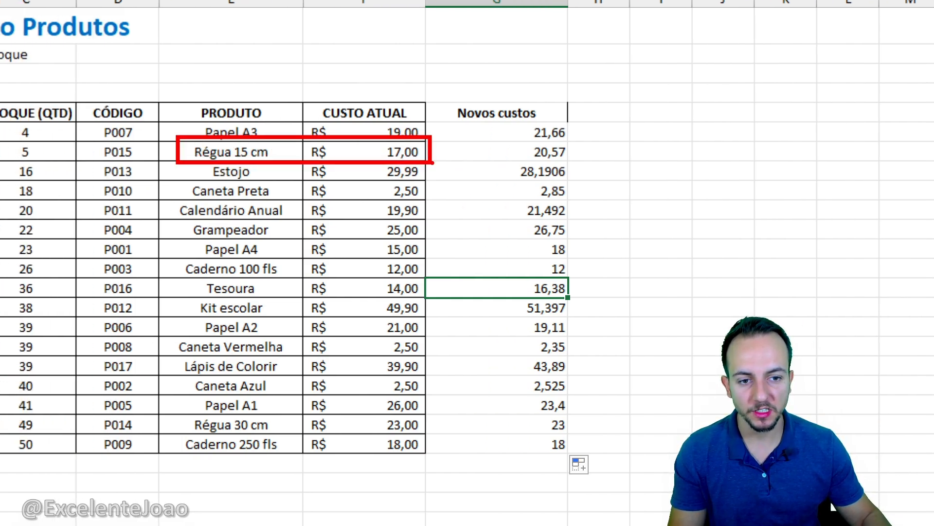
{"action": "mouse_move", "coordinate": [523, 135]}
{"action": "left_mouse_down"}
{"action": "mouse_move", "coordinate": [577, 169]}
{"action": "mouse_move", "coordinate": [666, 204]}
{"action": "left_mouse_up"}
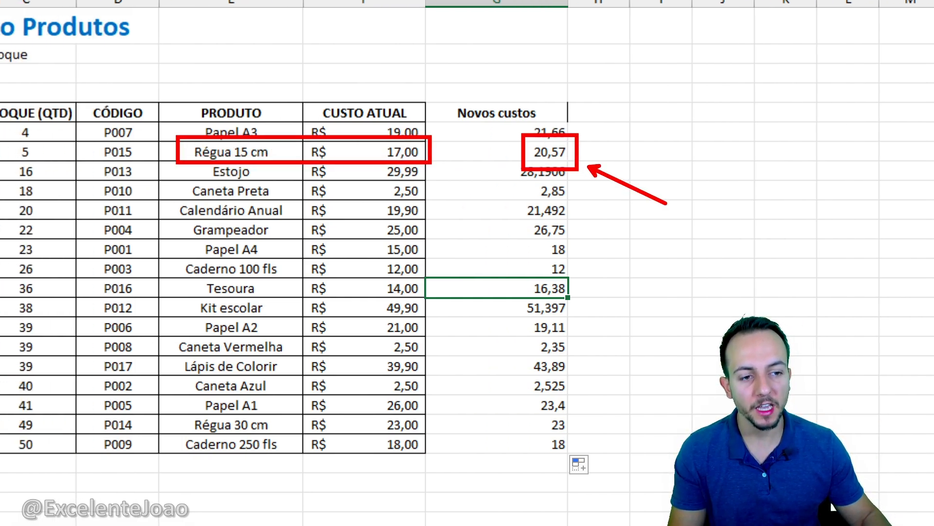
{"action": "key", "text": "Escape"}
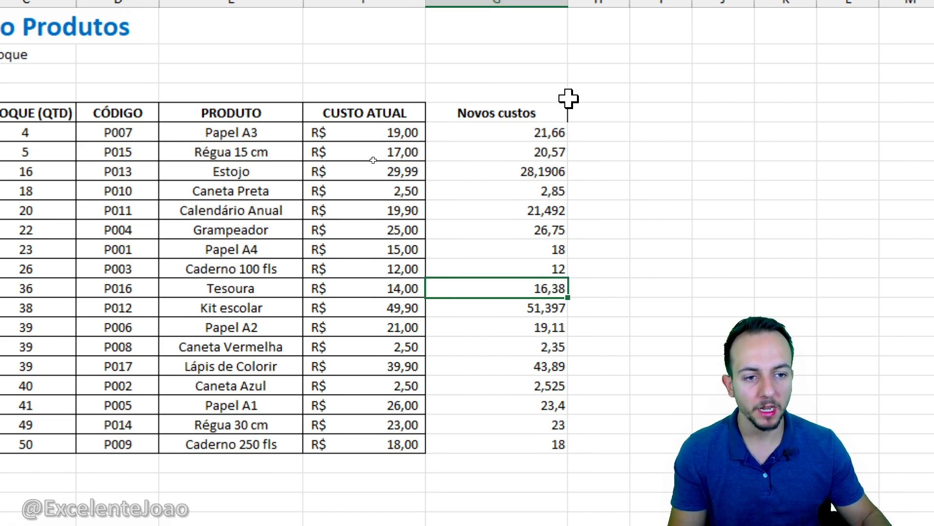
{"action": "left_click_drag", "start_coordinate": [536, 119], "coordinate": [537, 465]}
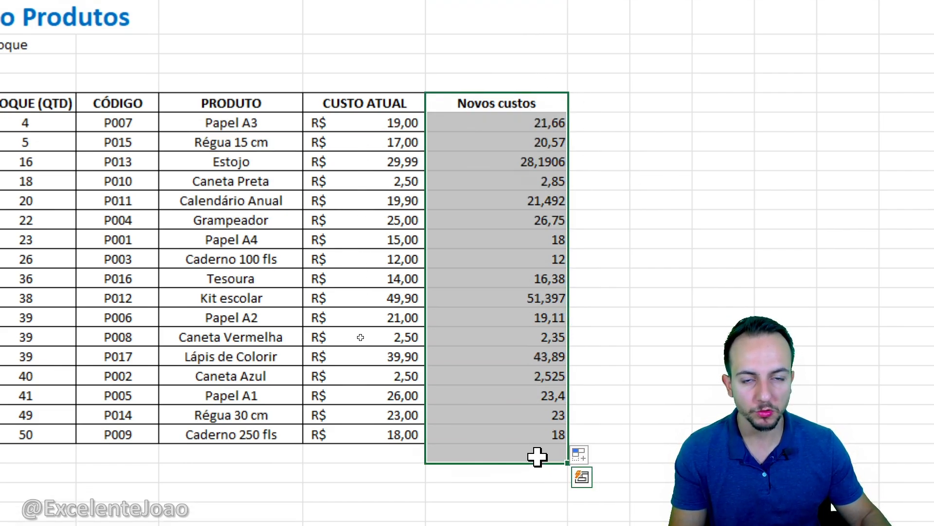
{"action": "left_click", "coordinate": [497, 102]}
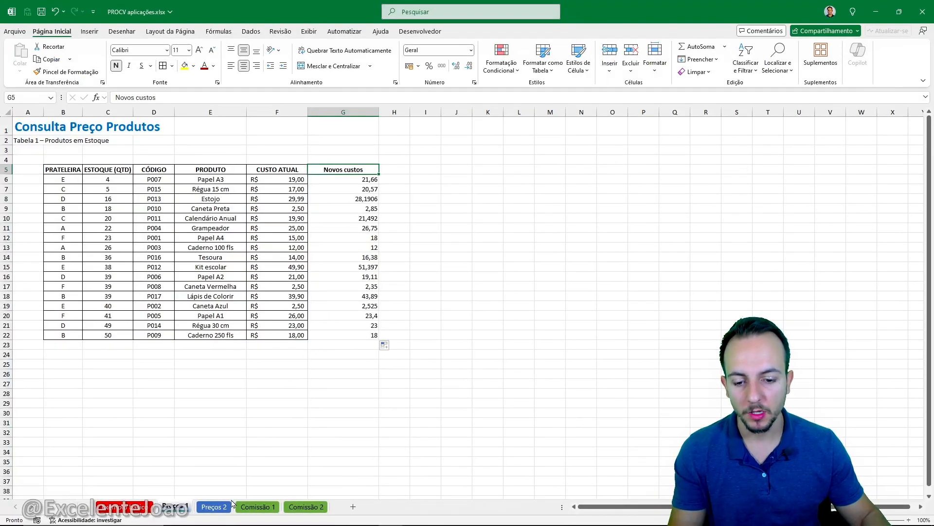
- Review the supplier price table on Preços 2 by selecting A4:F22, and return to Preços 1
{"action": "left_click", "coordinate": [214, 506]}
{"action": "left_click_drag", "start_coordinate": [54, 180], "coordinate": [338, 439]}
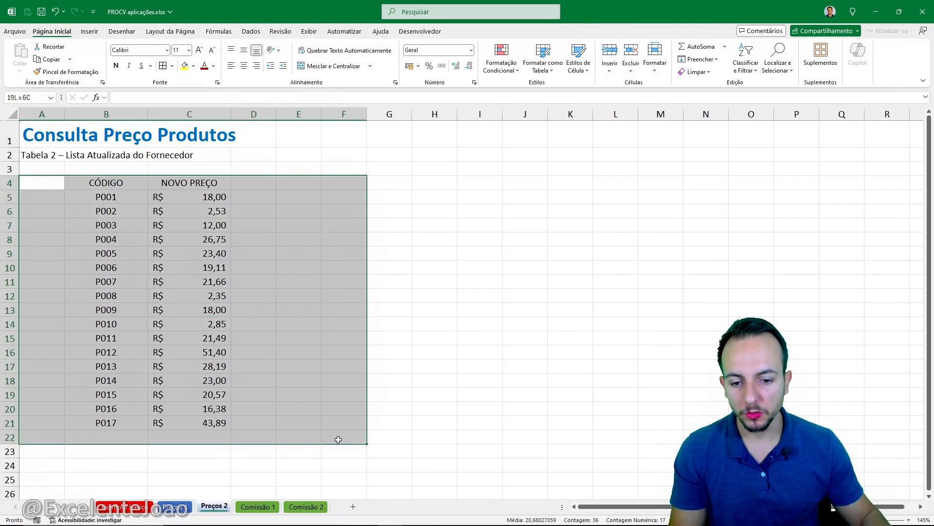
{"action": "left_click", "coordinate": [335, 391]}
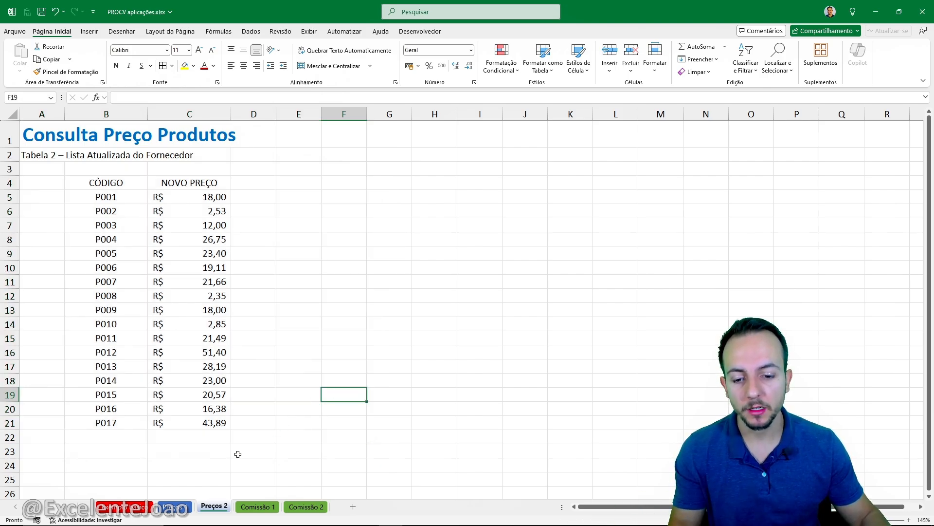
{"action": "left_click", "coordinate": [180, 507]}
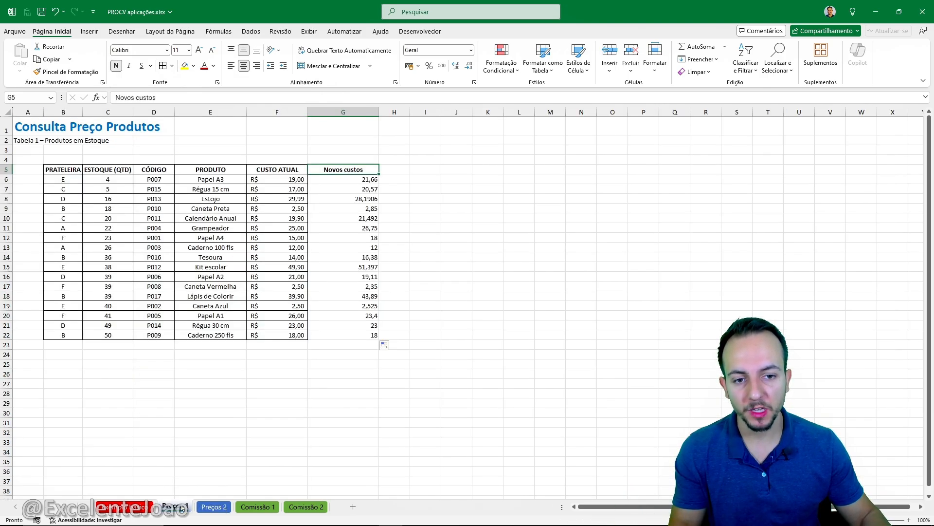
- Try deleting the supplier table in A4:F22 on Preços 2 to test the formulas' dependence on it, and undo the deletion
{"action": "left_click", "coordinate": [209, 509]}
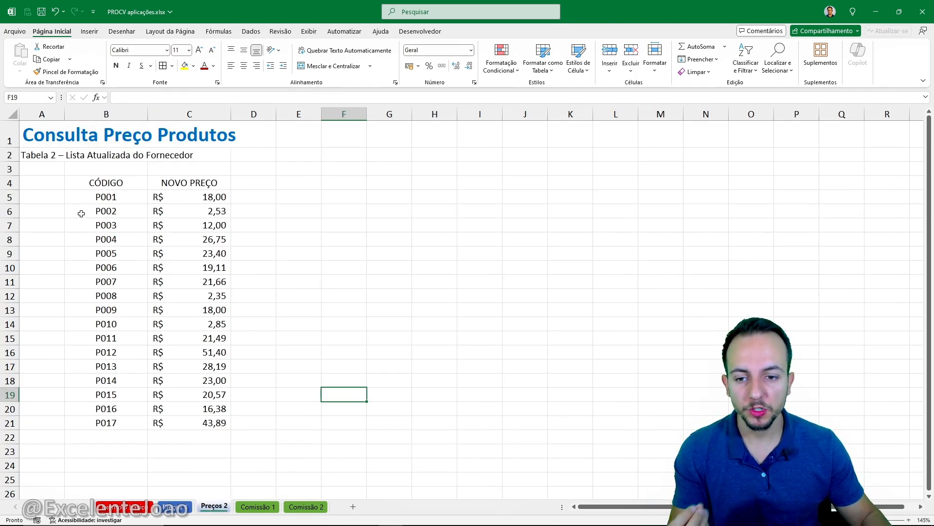
{"action": "left_click_drag", "start_coordinate": [63, 184], "coordinate": [341, 438]}
{"action": "key", "text": "Delete"}
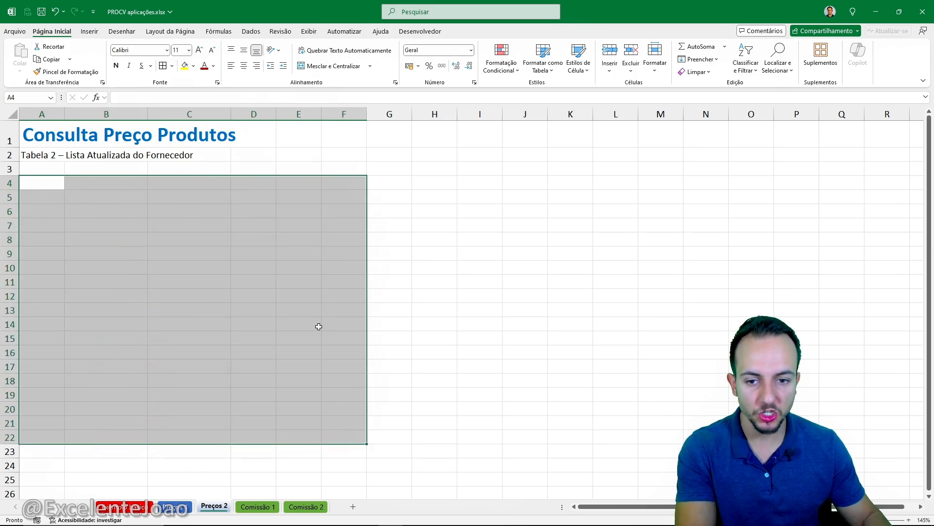
{"action": "left_click", "coordinate": [273, 299]}
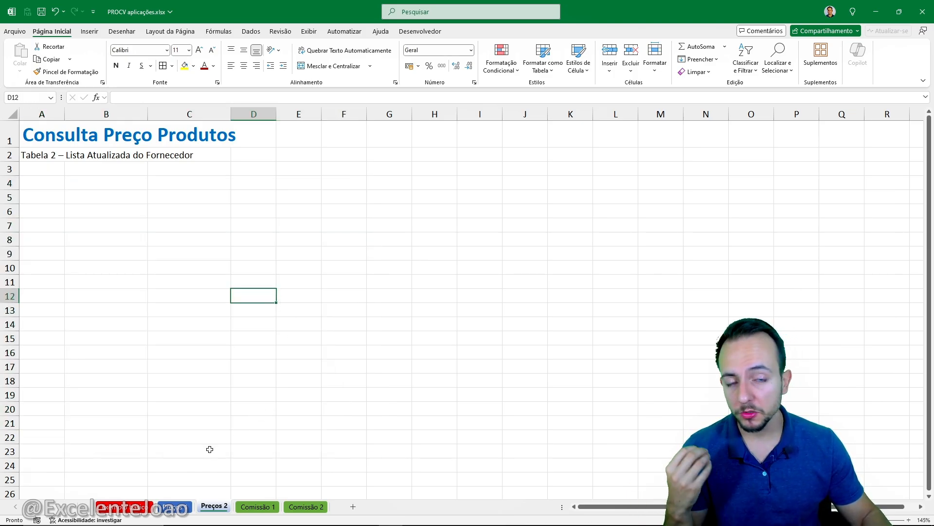
{"action": "left_click", "coordinate": [181, 507]}
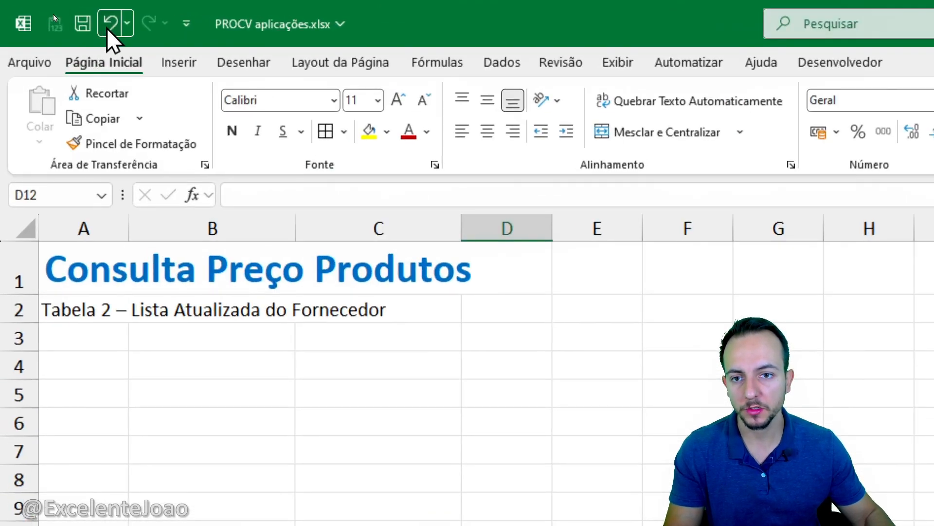
{"action": "left_click", "coordinate": [54, 12]}
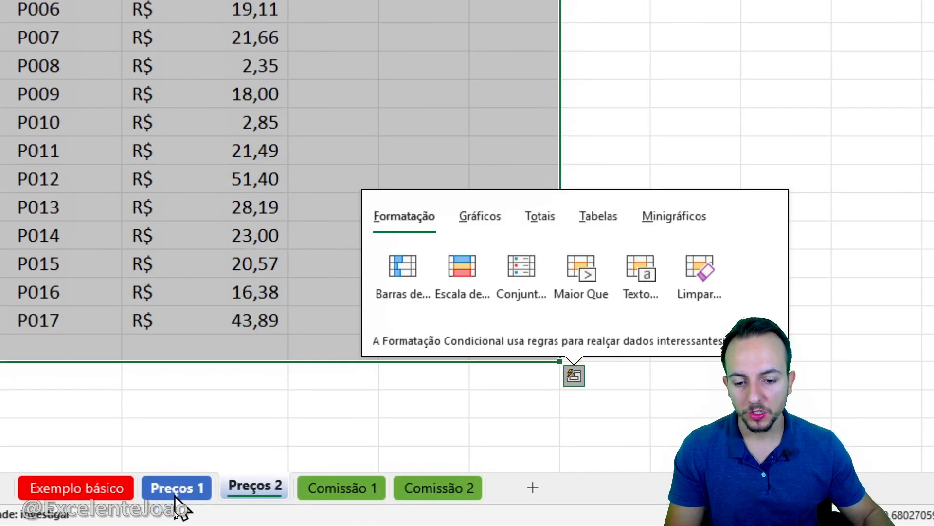
- Copy the Novos custos results on Preços 1 and paste them as values over Custo atual, from Papel A3 to Caderno 250 fls
{"action": "left_click", "coordinate": [173, 506]}
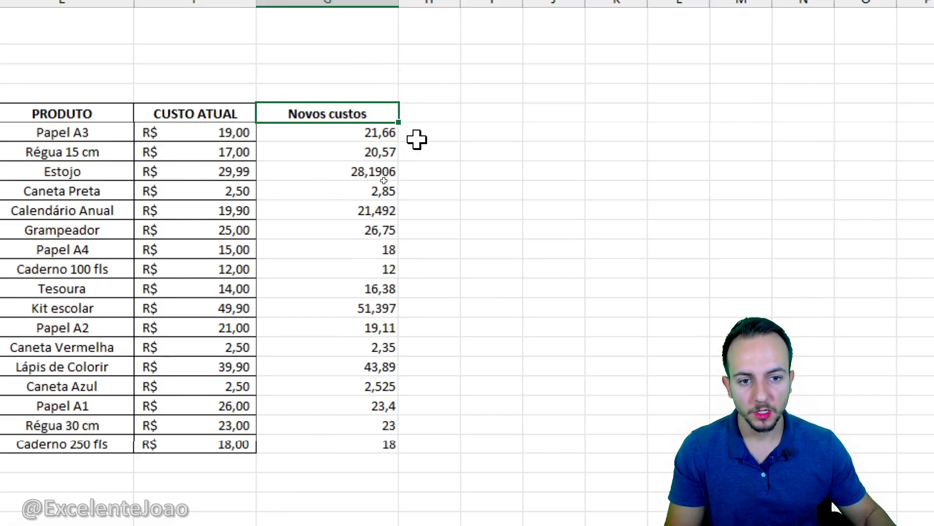
{"action": "left_click_drag", "start_coordinate": [375, 130], "coordinate": [336, 442]}
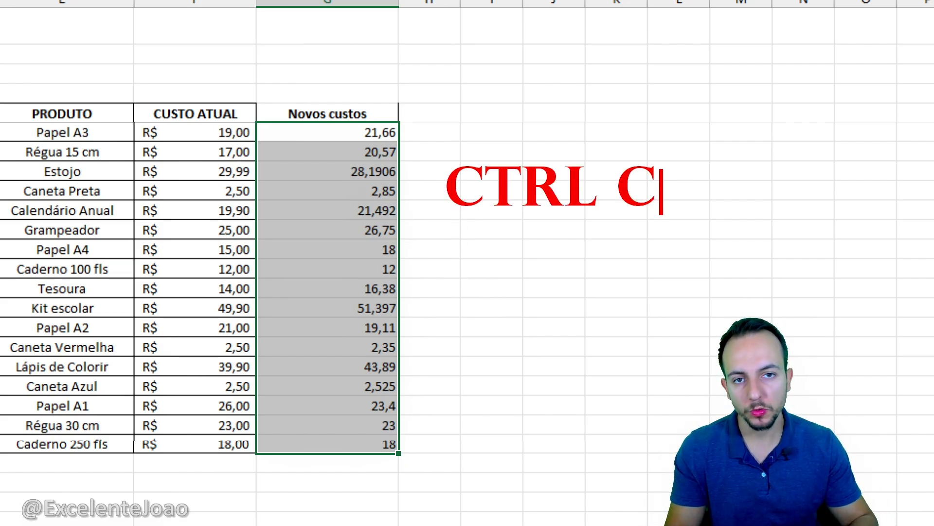
{"action": "key", "text": "ctrl+c"}
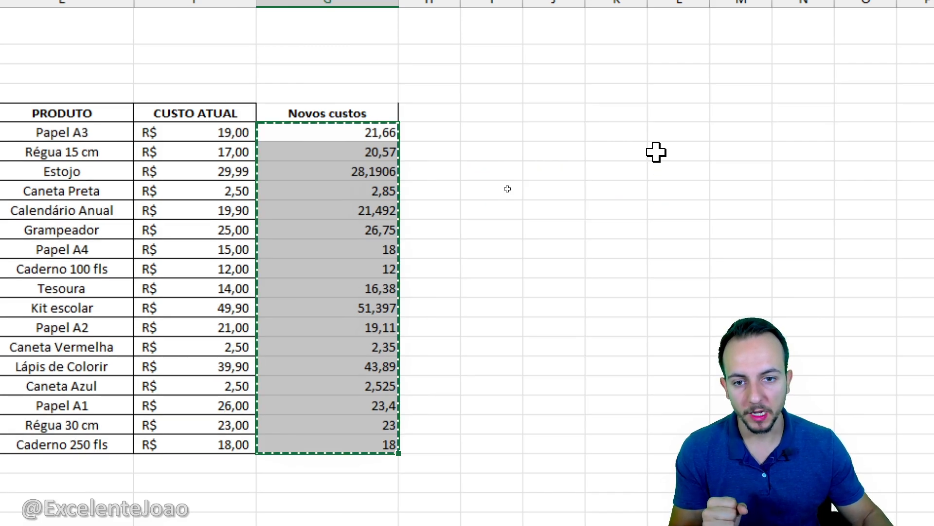
{"action": "scroll", "coordinate": [109, 125], "scroll_direction": "left", "scroll_amount": 3}
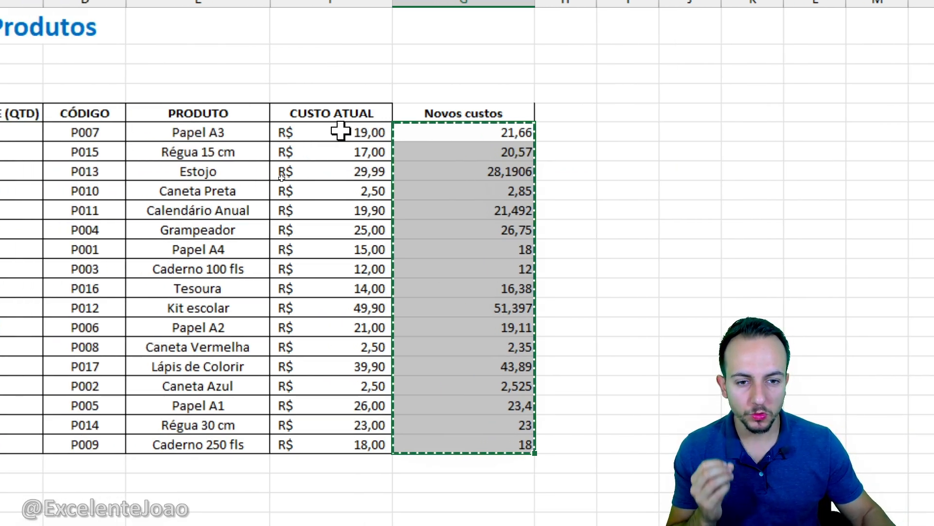
{"action": "left_click", "coordinate": [341, 131]}
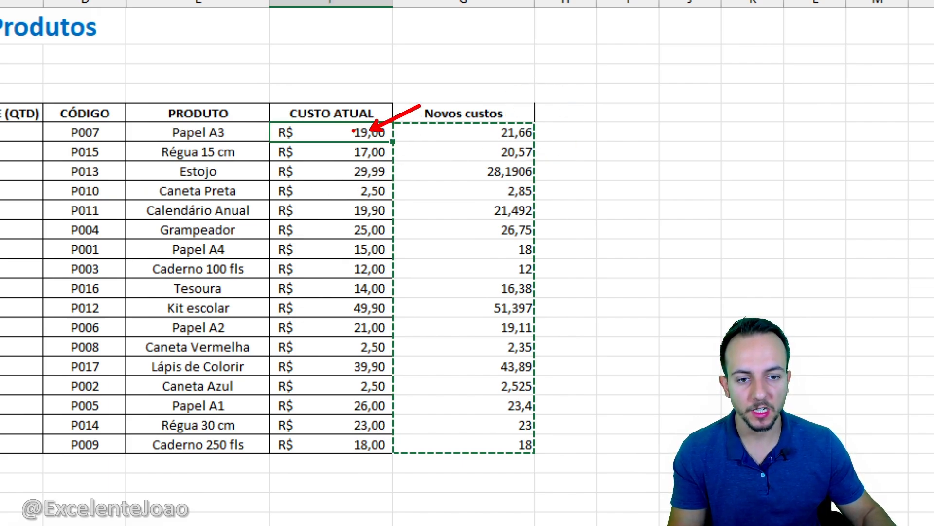
{"action": "left_click_drag", "start_coordinate": [350, 132], "coordinate": [334, 444]}
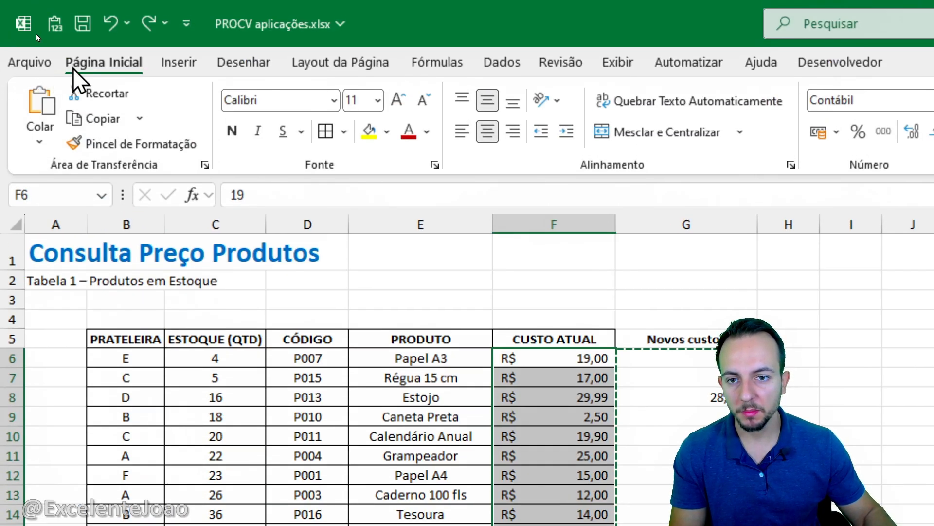
{"action": "left_click", "coordinate": [38, 142]}
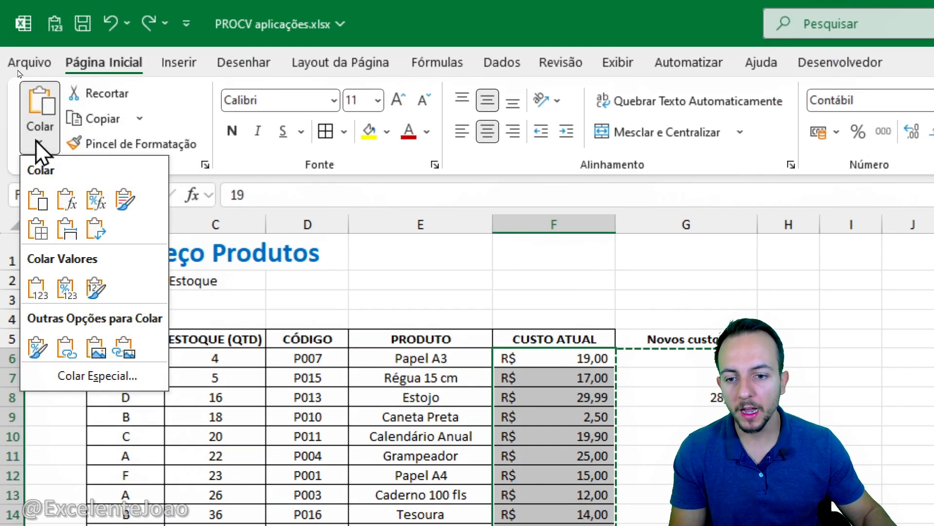
{"action": "left_click", "coordinate": [31, 284]}
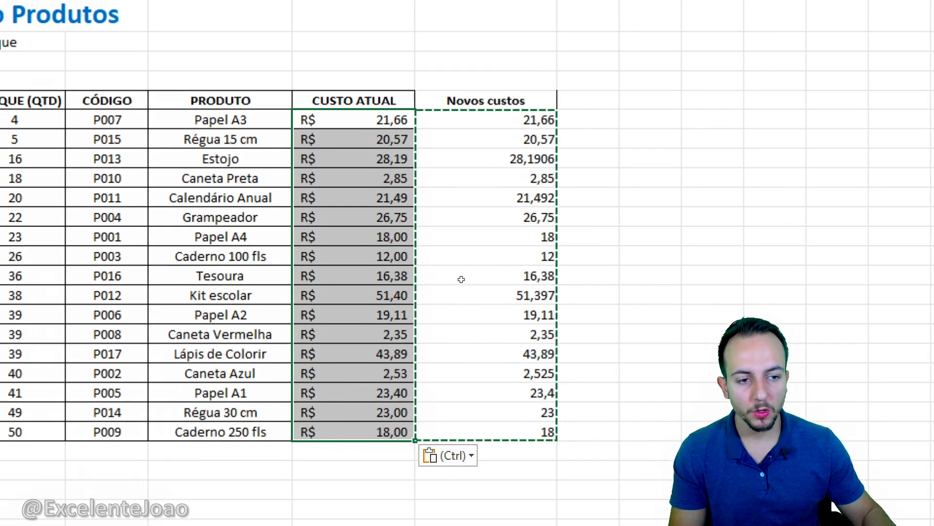
- Circle the Novos custos values and draw an arrow to Custo atual with the screen pen, and clear the marks
{"action": "left_click", "coordinate": [712, 294]}
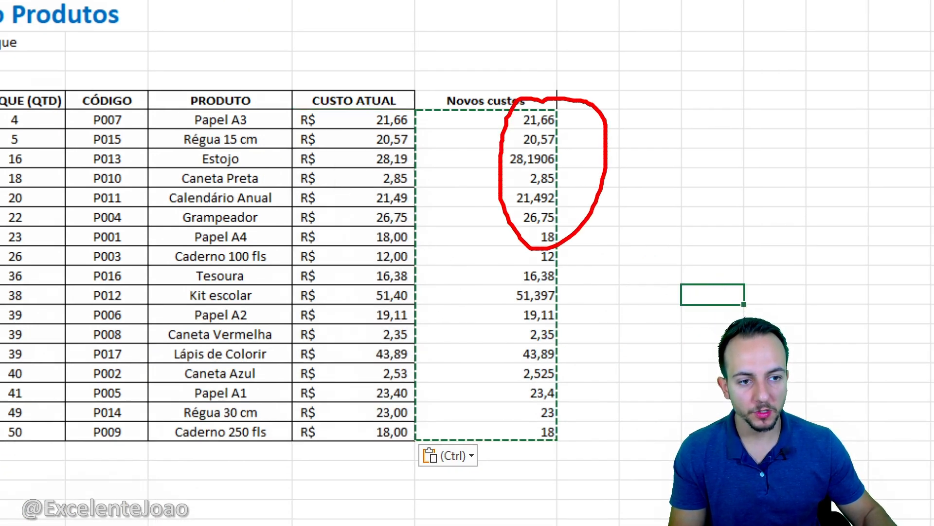
{"action": "mouse_move", "coordinate": [543, 101]}
{"action": "left_mouse_down"}
{"action": "mouse_move", "coordinate": [482, 52]}
{"action": "mouse_move", "coordinate": [419, 97]}
{"action": "mouse_move", "coordinate": [433, 97]}
{"action": "left_mouse_up"}
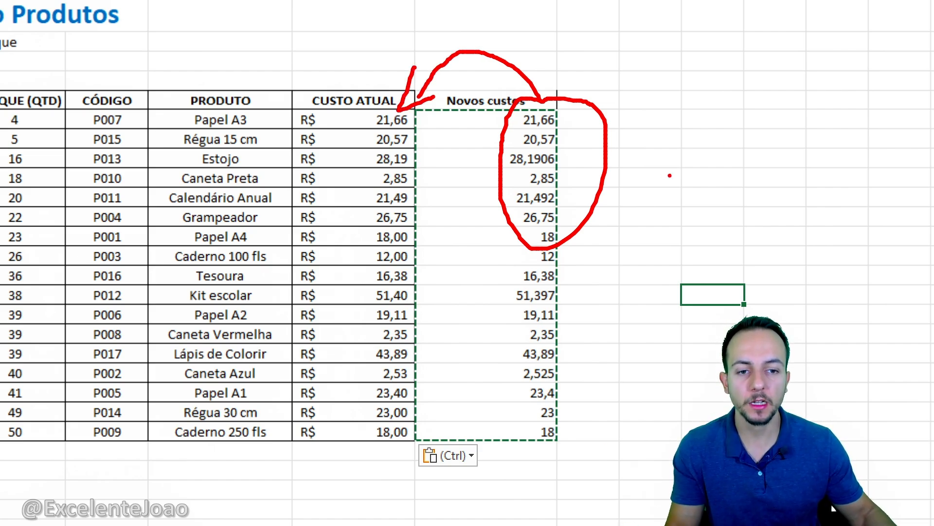
{"action": "key", "text": "Escape"}
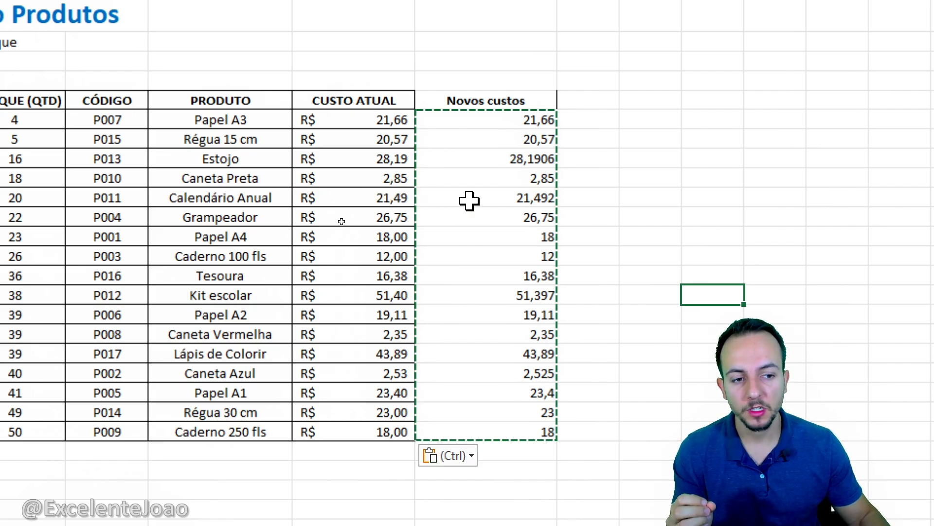
- Compare the Calendário Anual row's Novos custos formula with its pasted Custo atual value, leaving both cells unchanged
{"action": "double_click", "coordinate": [527, 199]}
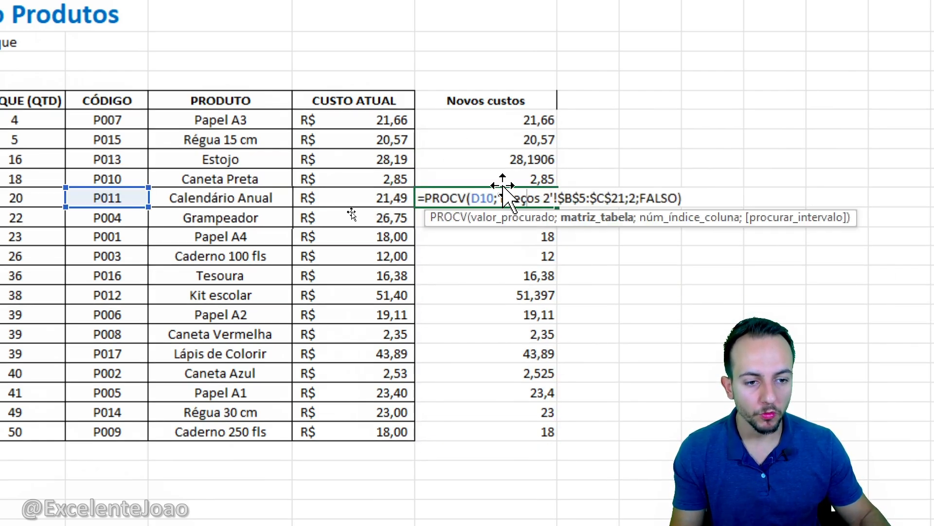
{"action": "key", "text": "Escape"}
{"action": "left_click", "coordinate": [382, 198]}
{"action": "double_click", "coordinate": [402, 199]}
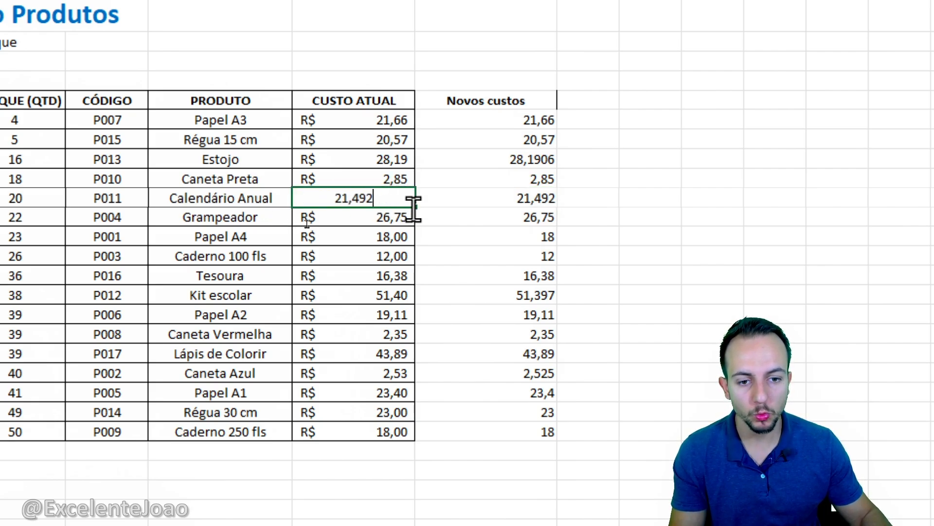
{"action": "left_click_drag", "start_coordinate": [413, 202], "coordinate": [314, 203]}
{"action": "key", "text": "Escape"}
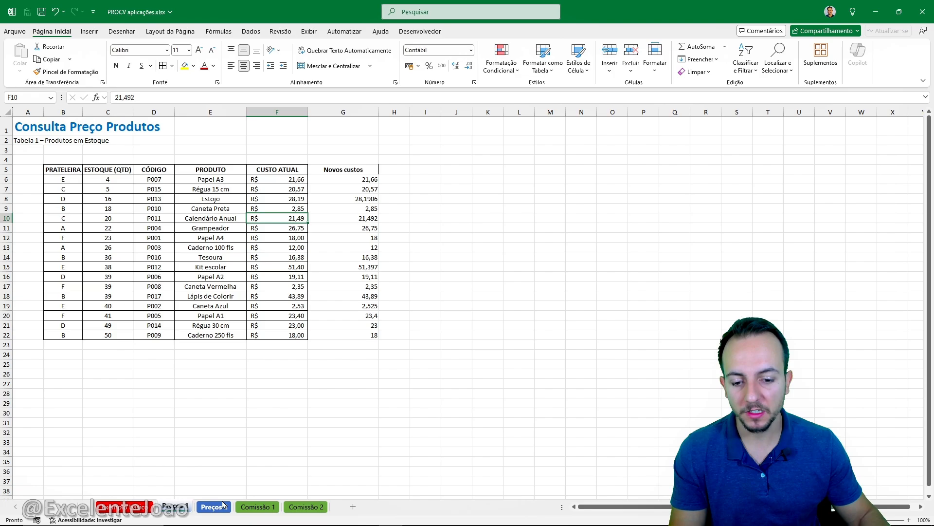
- Delete the supplier table in A4:F22 on Preços 2, and check Custo atual and Novos custos on Preços 1 with the screen pen
{"action": "left_click", "coordinate": [223, 505]}
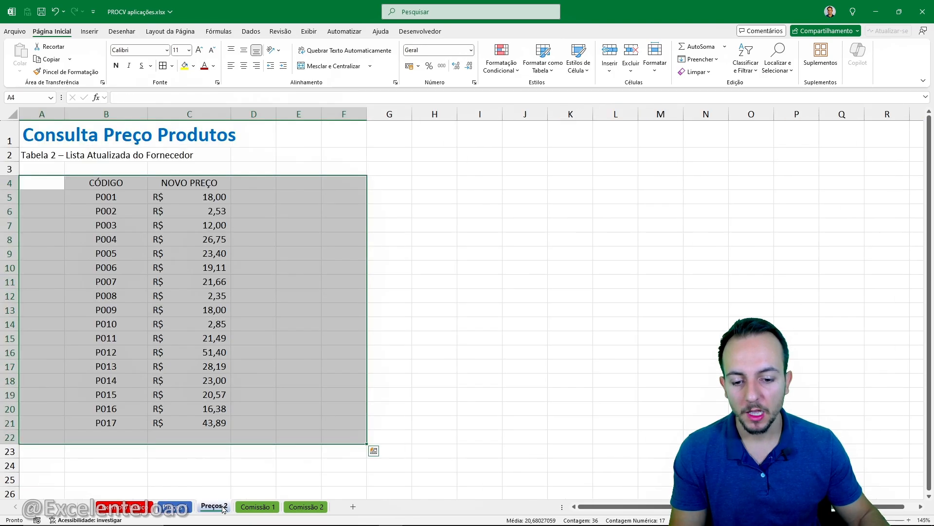
{"action": "key", "text": "Delete"}
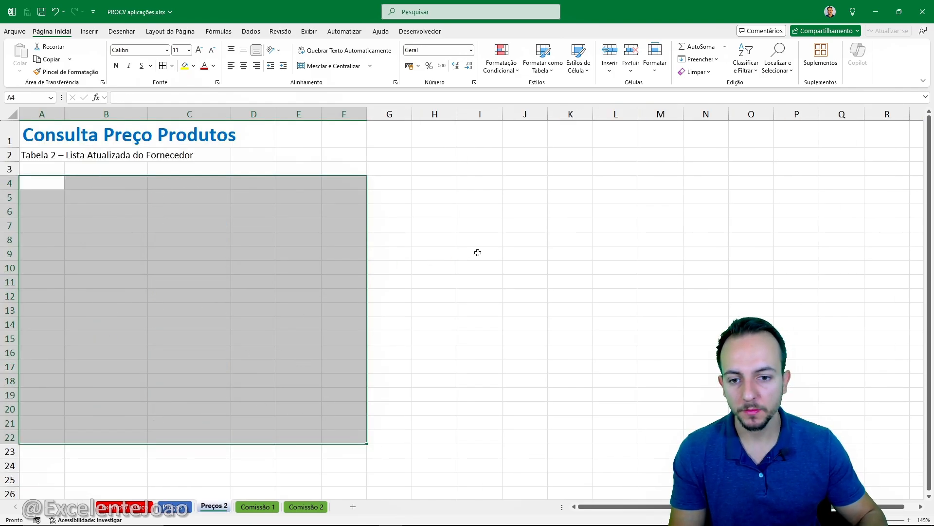
{"action": "key", "text": "ctrl+Page_Up"}
{"action": "key", "text": "ctrl+1"}
{"action": "mouse_move", "coordinate": [342, 159]}
{"action": "left_mouse_down"}
{"action": "mouse_move", "coordinate": [308, 259]}
{"action": "mouse_move", "coordinate": [319, 172]}
{"action": "left_mouse_up"}
{"action": "mouse_move", "coordinate": [346, 142]}
{"action": "left_mouse_down"}
{"action": "mouse_move", "coordinate": [297, 122]}
{"action": "mouse_move", "coordinate": [266, 152]}
{"action": "mouse_move", "coordinate": [316, 156]}
{"action": "left_mouse_up"}
{"action": "right_click", "coordinate": [478, 222]}
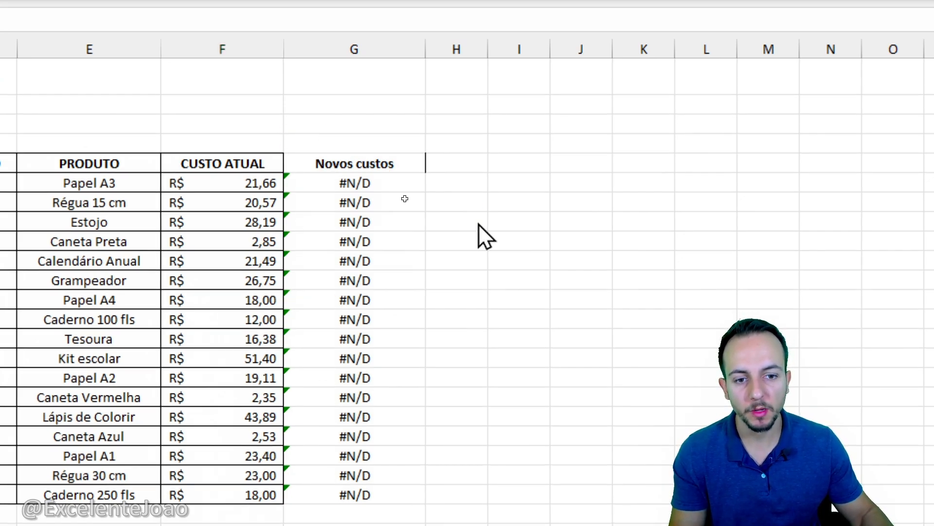
{"action": "key", "text": "Escape"}
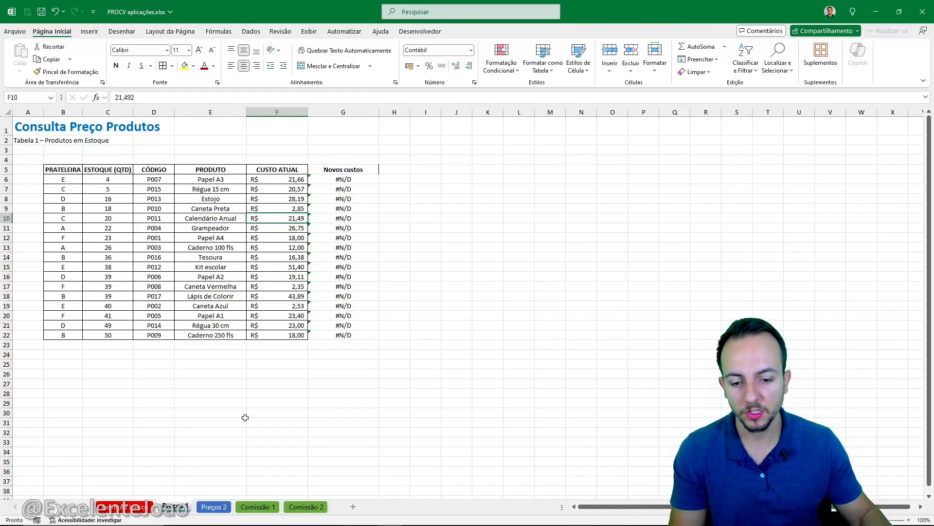
- Undo the supplier table deletion on Preços 2 and return to Preços 1
{"action": "left_click", "coordinate": [212, 508]}
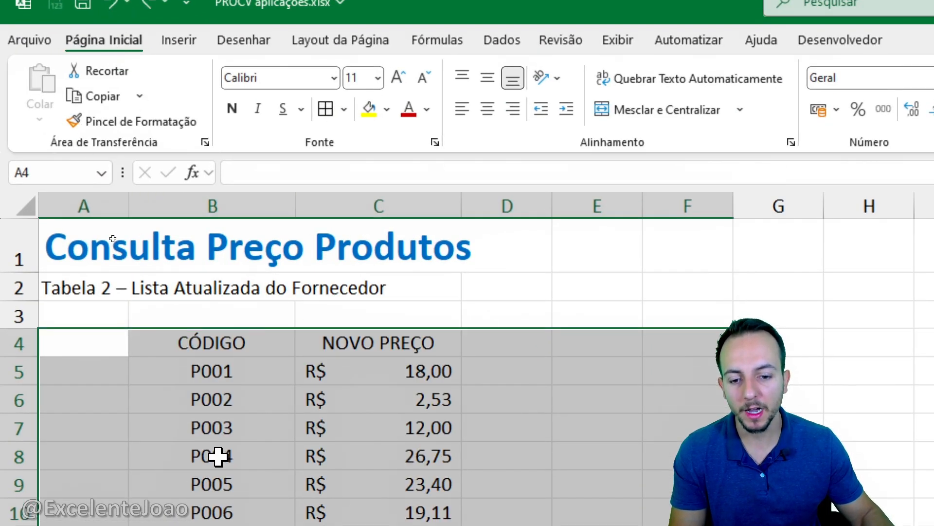
{"action": "left_click", "coordinate": [217, 352]}
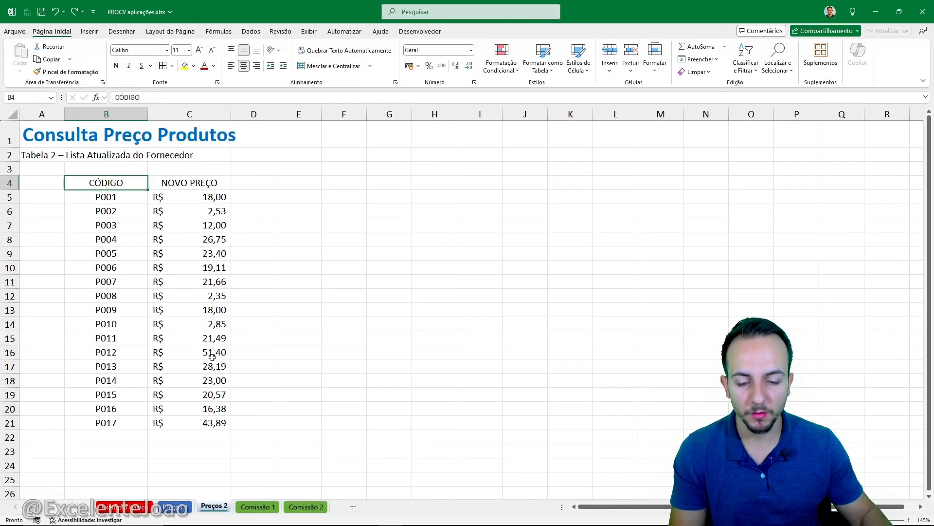
{"action": "left_click", "coordinate": [175, 507]}
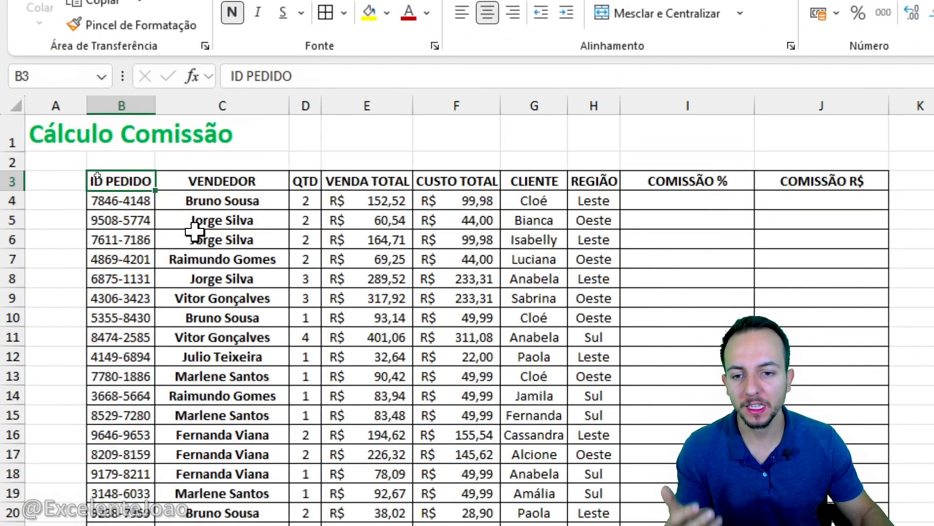
- Examine the ID PEDIDO and VENDEDOR columns on Comissão 1, mark several seller names with the screen pen, and clear the marks
{"action": "left_click", "coordinate": [118, 98]}
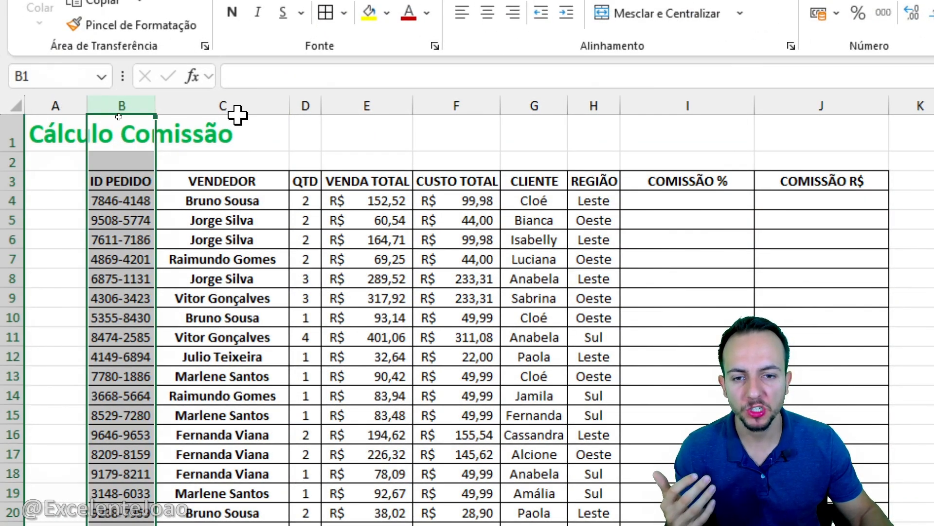
{"action": "left_click", "coordinate": [230, 101]}
{"action": "left_click", "coordinate": [265, 198]}
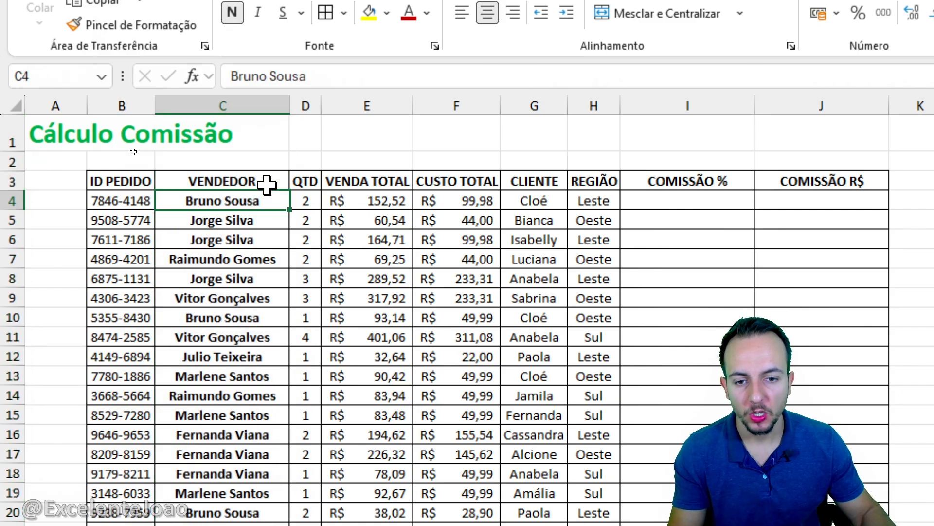
{"action": "left_click_drag", "start_coordinate": [276, 191], "coordinate": [324, 153]}
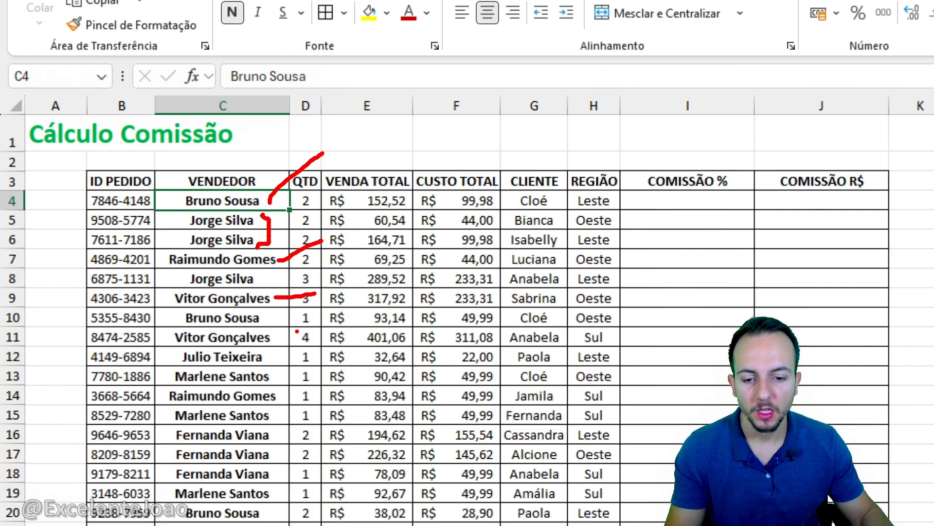
{"action": "key", "text": "Escape"}
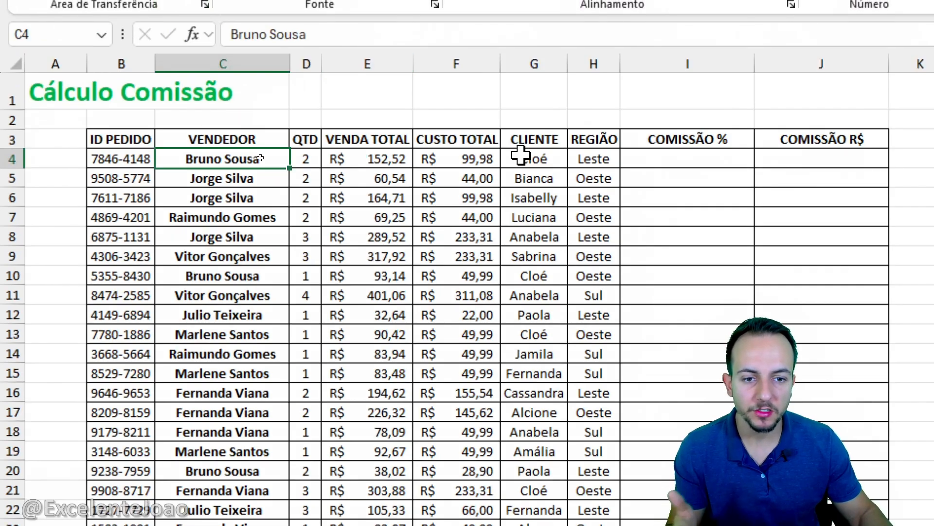
- Examine the sales, cost and COMISSÃO % columns, draw an arrow from the first VENDA TOTAL value to COMISSÃO R$, and clear the marks
{"action": "left_click", "coordinate": [373, 62]}
{"action": "left_click", "coordinate": [459, 62]}
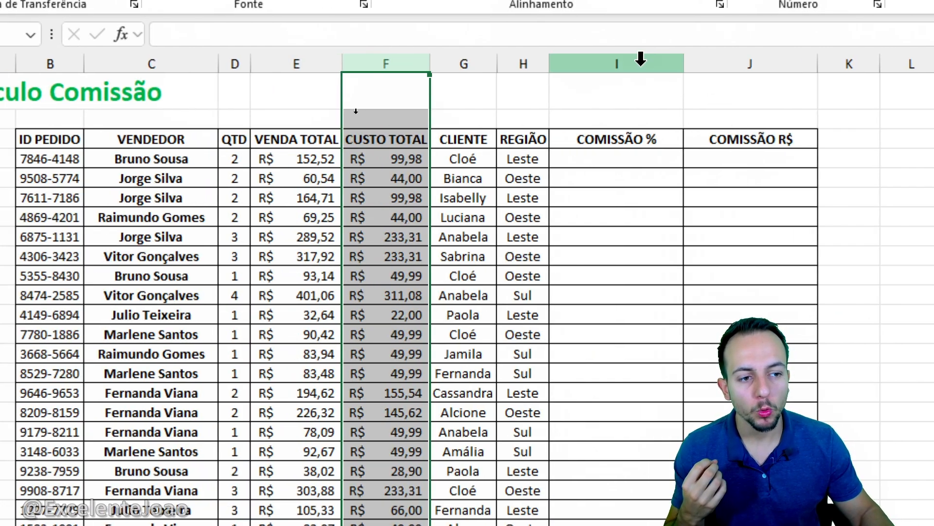
{"action": "left_click", "coordinate": [640, 59]}
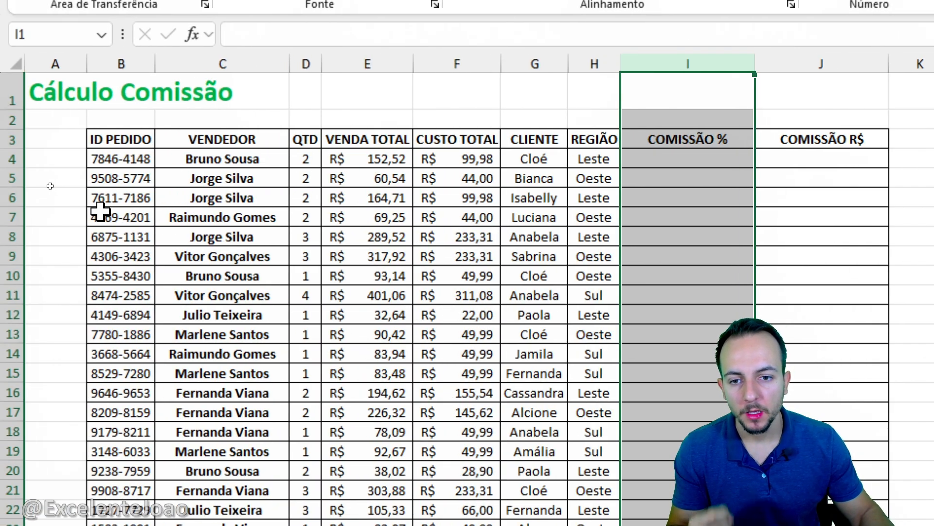
{"action": "left_click", "coordinate": [146, 135]}
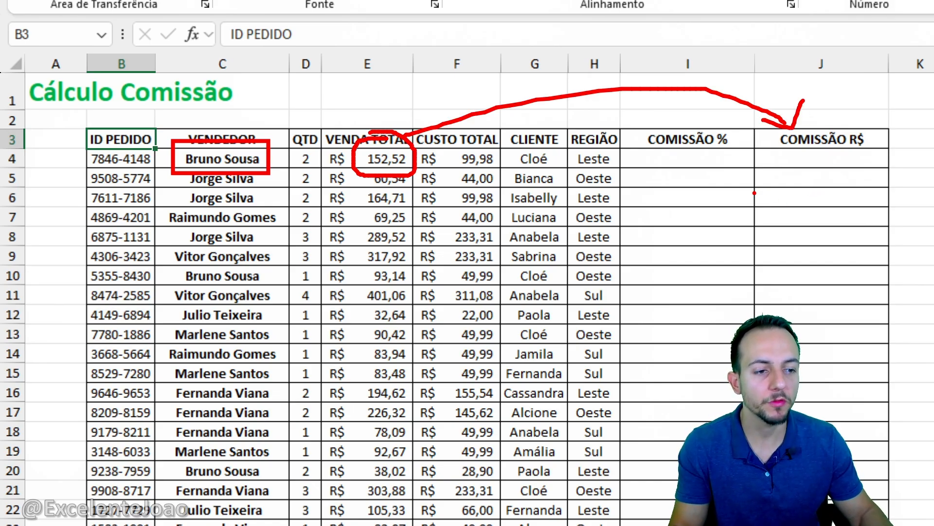
{"action": "key", "text": "Escape"}
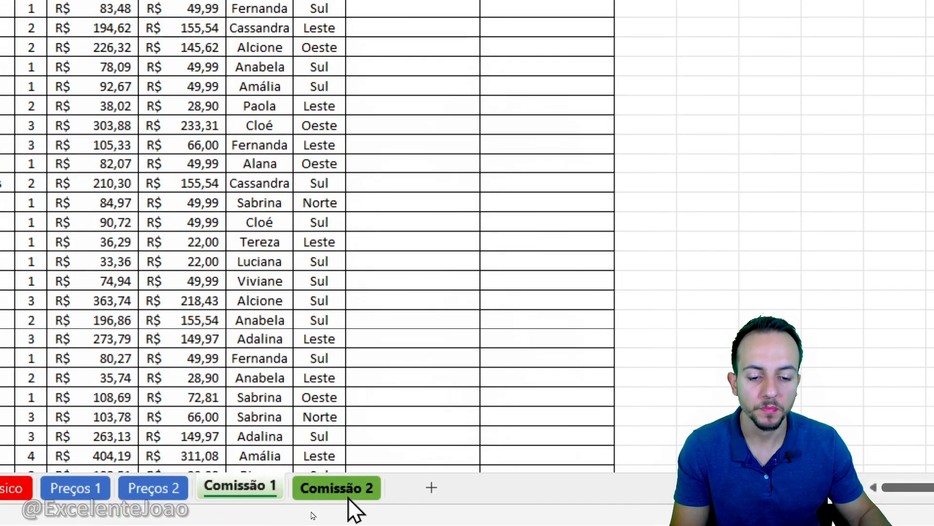
- Bracket the seller names and commission percentages on Comissão 2 with the screen pen, and undo both marks
{"action": "left_click", "coordinate": [309, 507]}
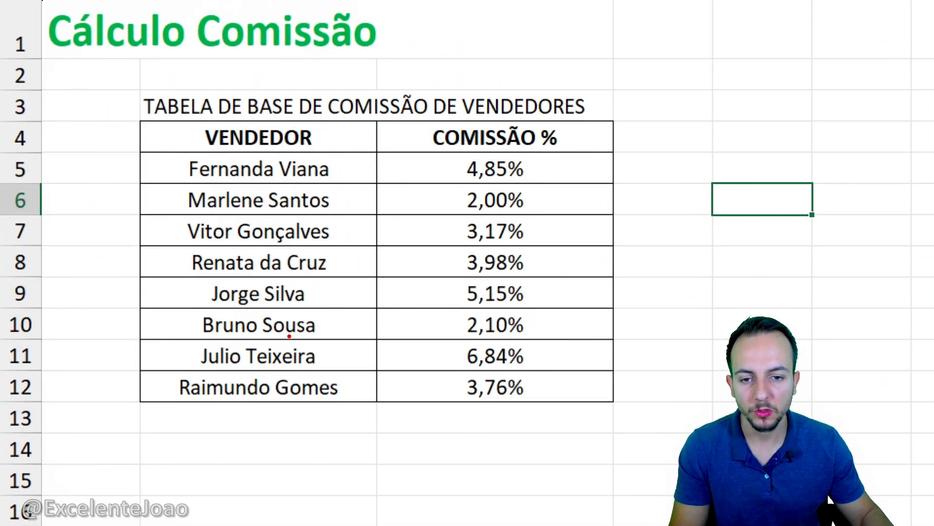
{"action": "mouse_move", "coordinate": [209, 156]}
{"action": "left_mouse_down"}
{"action": "mouse_move", "coordinate": [169, 271]}
{"action": "mouse_move", "coordinate": [174, 411]}
{"action": "left_mouse_up"}
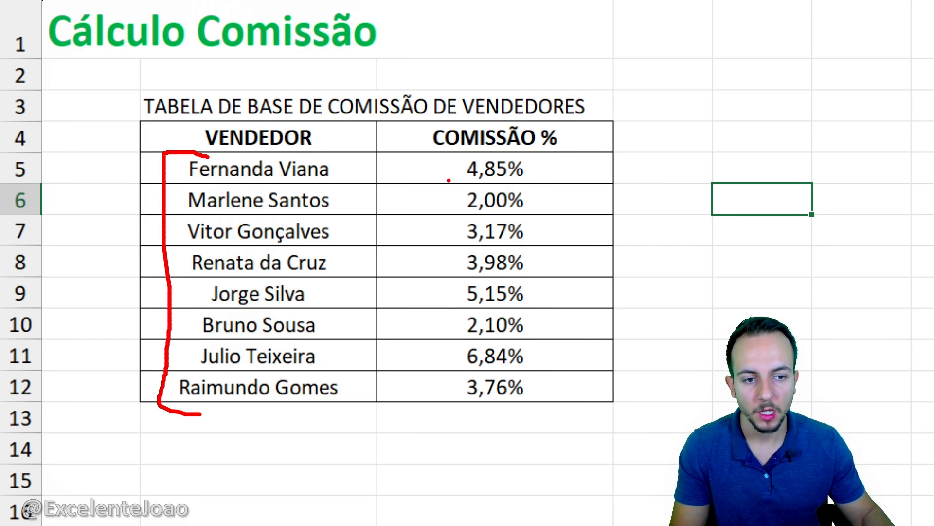
{"action": "left_click_drag", "start_coordinate": [451, 146], "coordinate": [440, 406]}
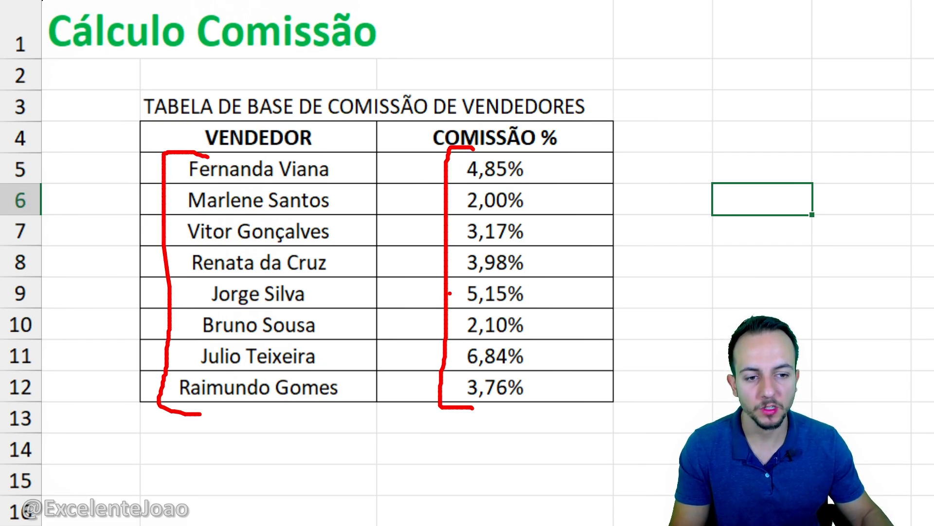
{"action": "key", "text": "ctrl+z"}
{"action": "key", "text": "ctrl+z"}
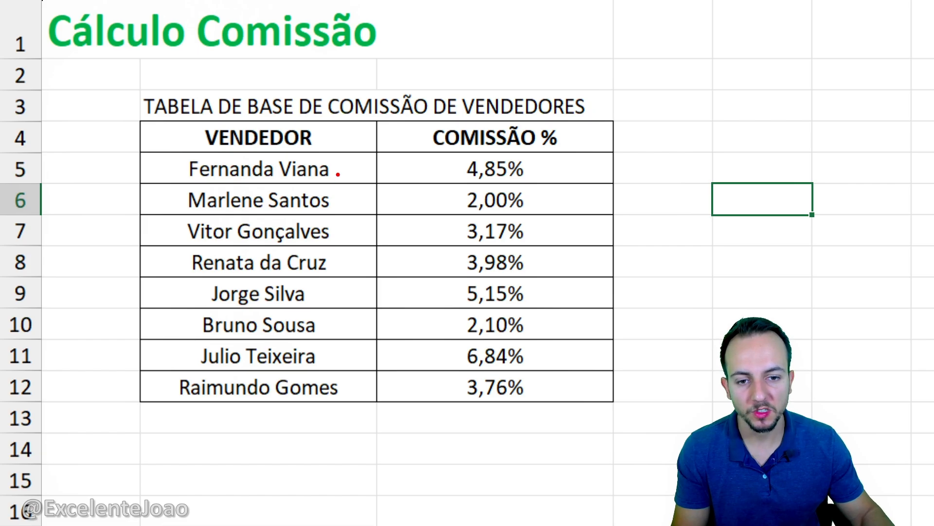
- Link two sellers to their percentages and circle the VENDEDOR and COMISSÃO % columns with the screen pen, clearing the marks
{"action": "left_click_drag", "start_coordinate": [338, 173], "coordinate": [430, 157]}
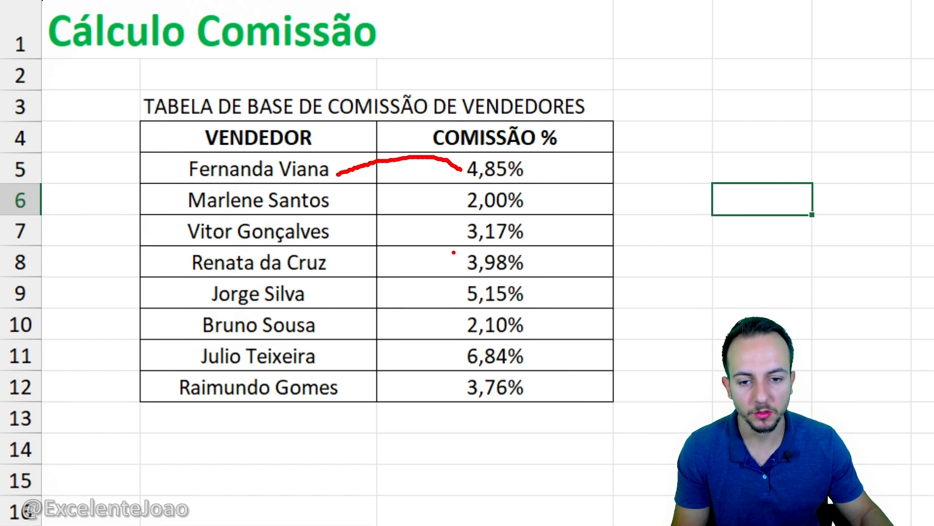
{"action": "left_click_drag", "start_coordinate": [371, 222], "coordinate": [463, 232]}
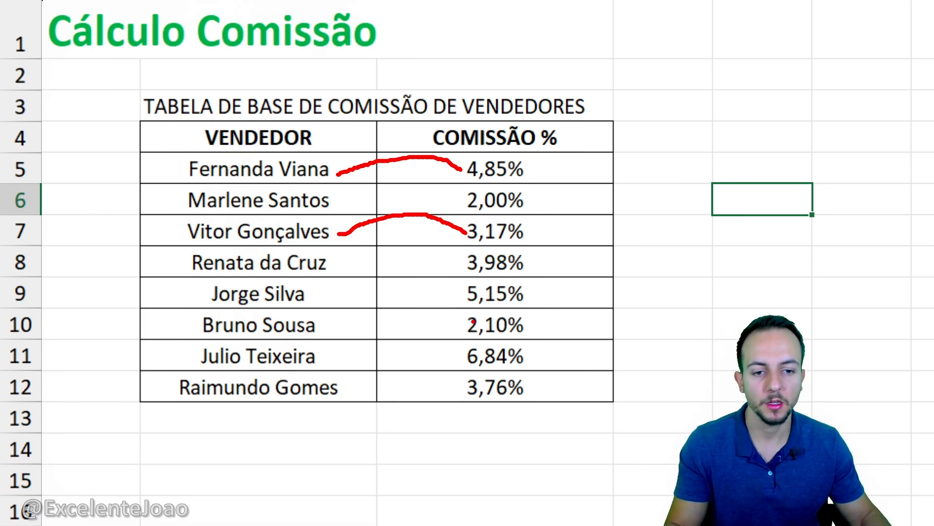
{"action": "key", "text": "Escape"}
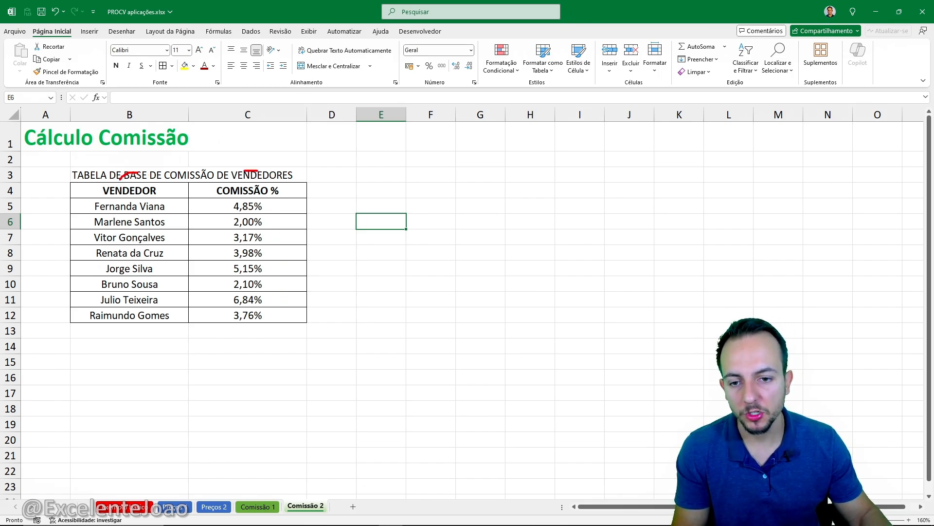
{"action": "mouse_move", "coordinate": [122, 179]}
{"action": "left_mouse_down"}
{"action": "mouse_move", "coordinate": [168, 287]}
{"action": "mouse_move", "coordinate": [128, 168]}
{"action": "left_mouse_up"}
{"action": "mouse_move", "coordinate": [249, 156]}
{"action": "left_mouse_down"}
{"action": "mouse_move", "coordinate": [307, 296]}
{"action": "mouse_move", "coordinate": [206, 207]}
{"action": "left_mouse_up"}
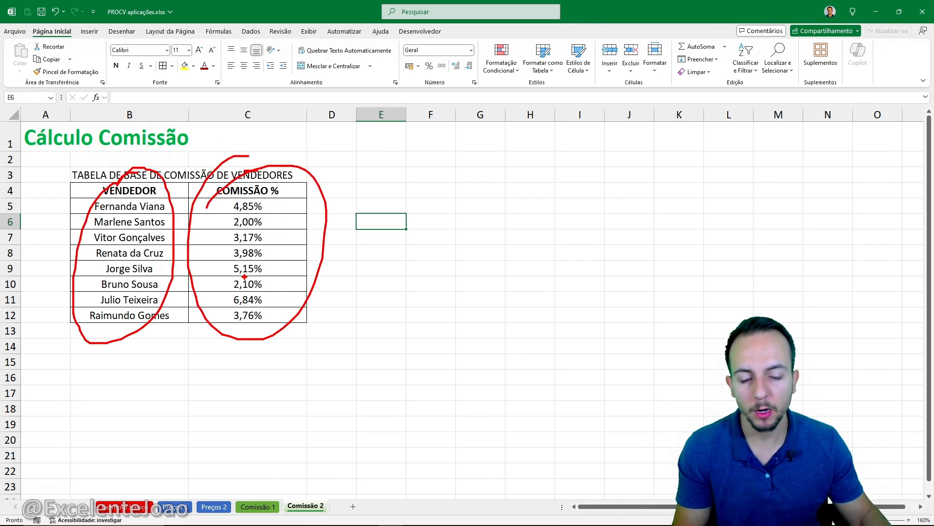
{"action": "key", "text": "Escape"}
- Look up the first order's seller from Comissão 1 in the Comissão 2 rate table, and return to Comissão 1
{"action": "left_click", "coordinate": [260, 506]}
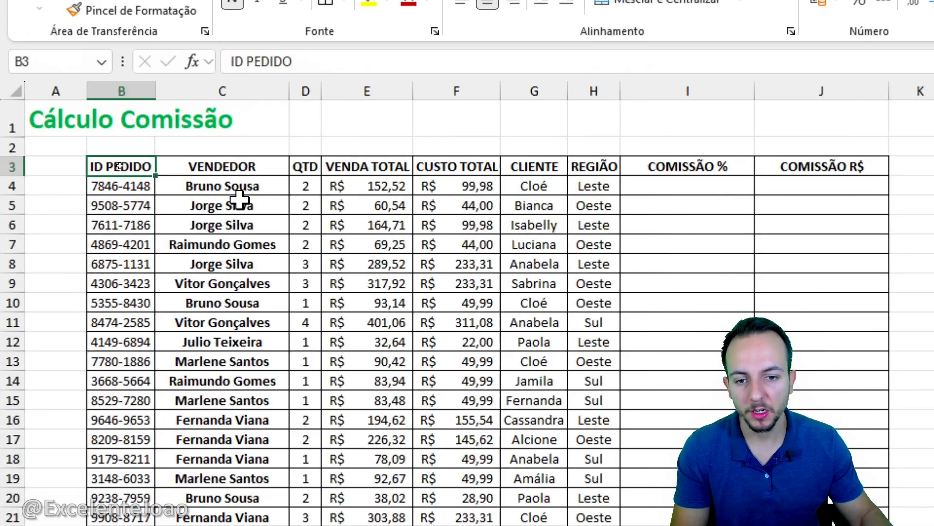
{"action": "left_click", "coordinate": [111, 160]}
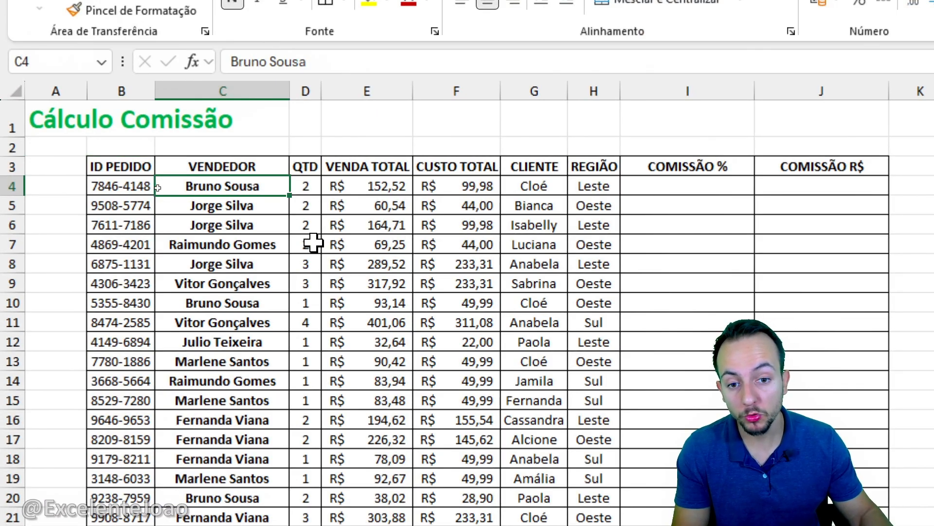
{"action": "left_click", "coordinate": [305, 507]}
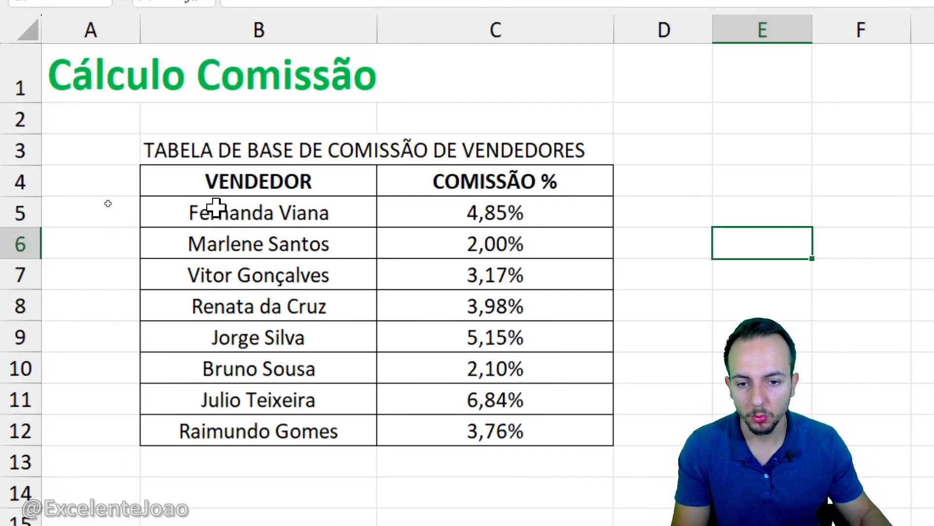
{"action": "left_click_drag", "start_coordinate": [107, 203], "coordinate": [147, 277]}
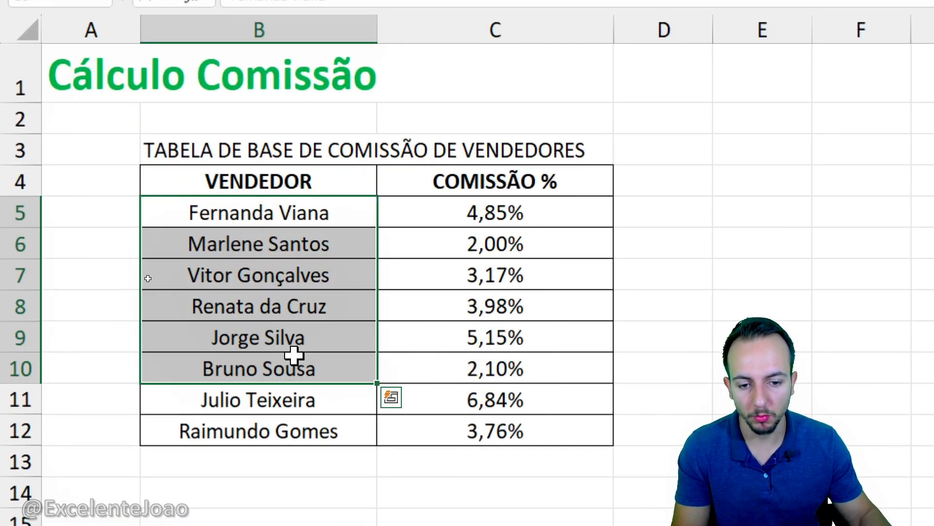
{"action": "left_click_drag", "start_coordinate": [294, 355], "coordinate": [419, 371]}
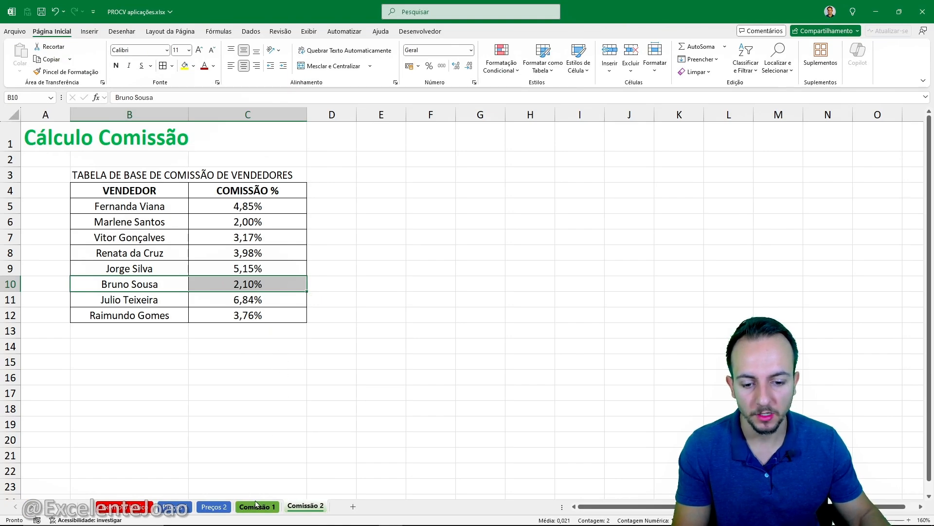
{"action": "left_click", "coordinate": [257, 506]}
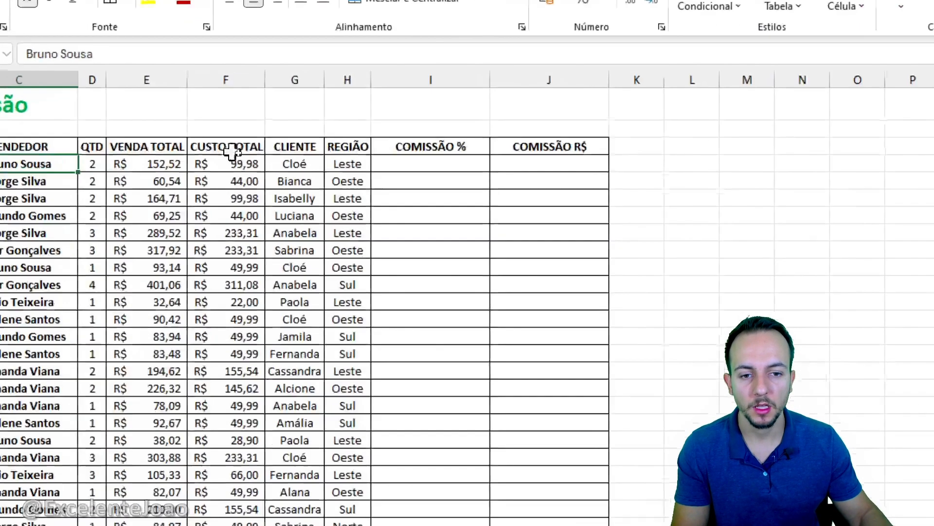
- Start a PROCV formula in I4 under COMISSÃO % with seller cell C4 as the lookup value
{"action": "left_click", "coordinate": [341, 160]}
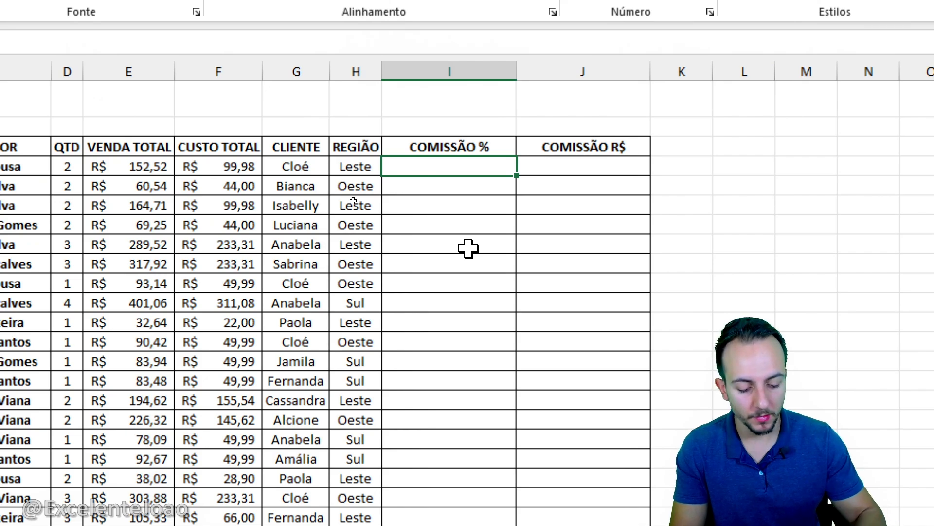
{"action": "type", "text": "=PRO"}
{"action": "key", "text": "BackSpace"}
{"action": "type", "text": "ROCV"}
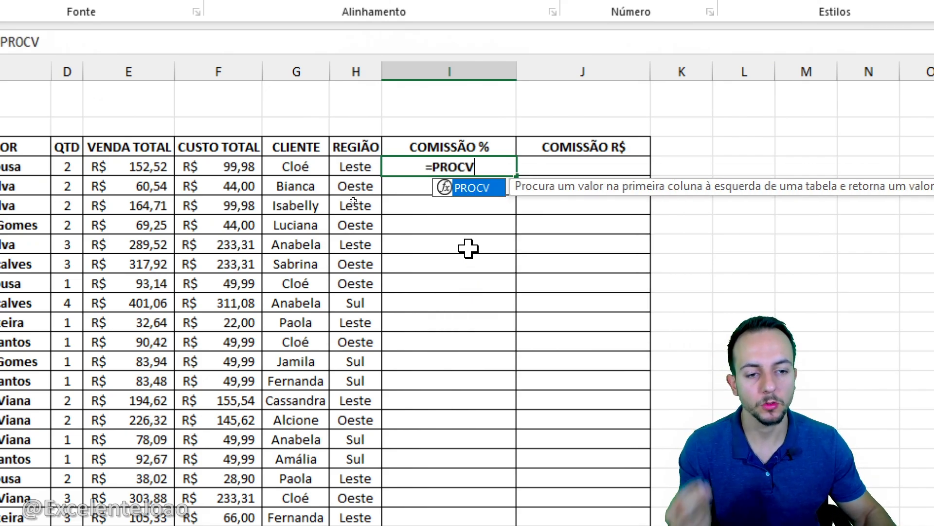
{"action": "double_click", "coordinate": [474, 189]}
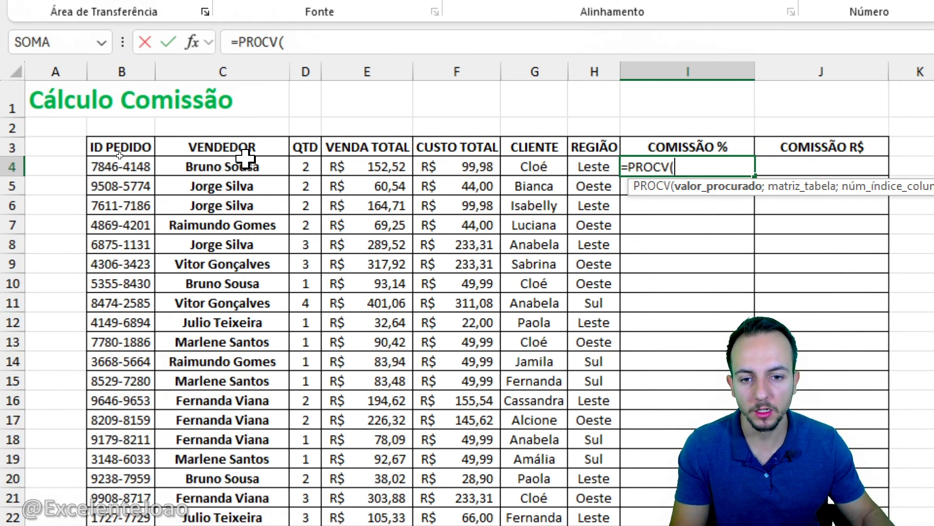
{"action": "left_click", "coordinate": [253, 163]}
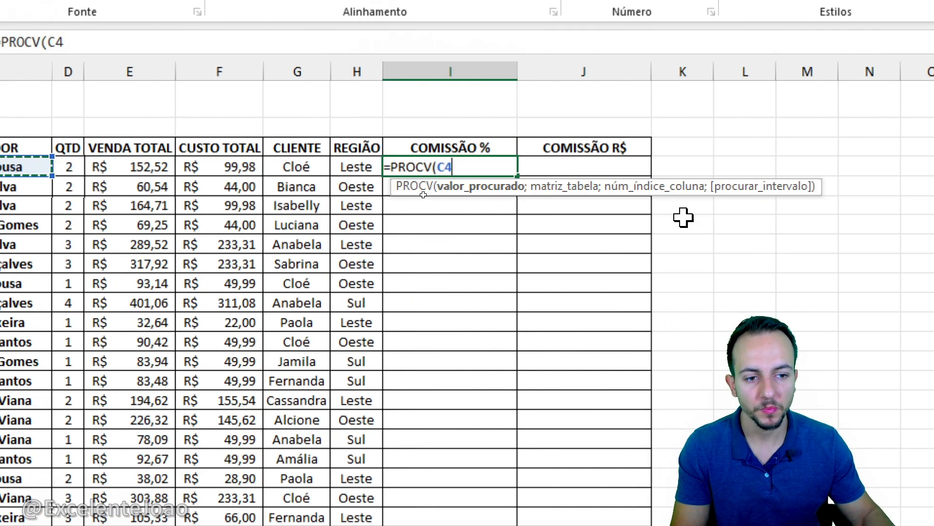
{"action": "type", "text": ";"}
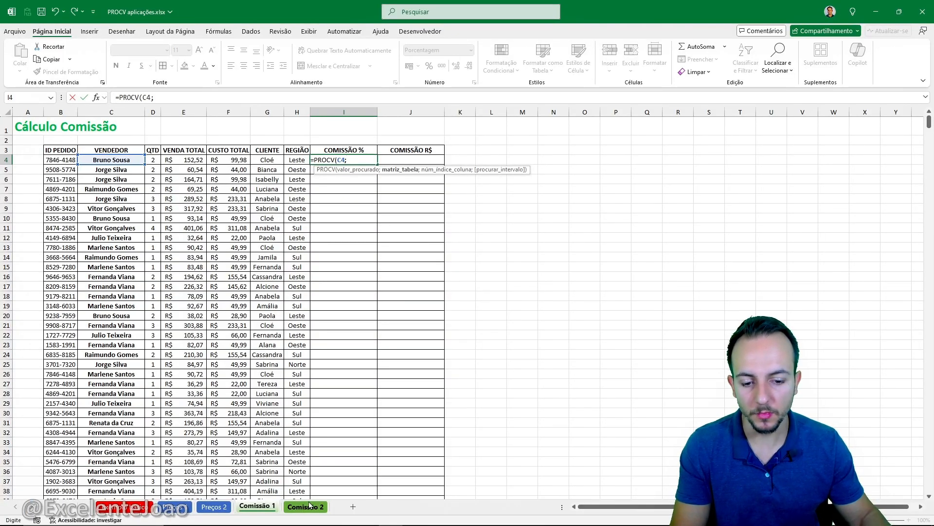
- Set the PROCV table array to B5:C12 on Comissão 2, locked as the absolute reference $B$5:$C$12
{"action": "left_click", "coordinate": [306, 506]}
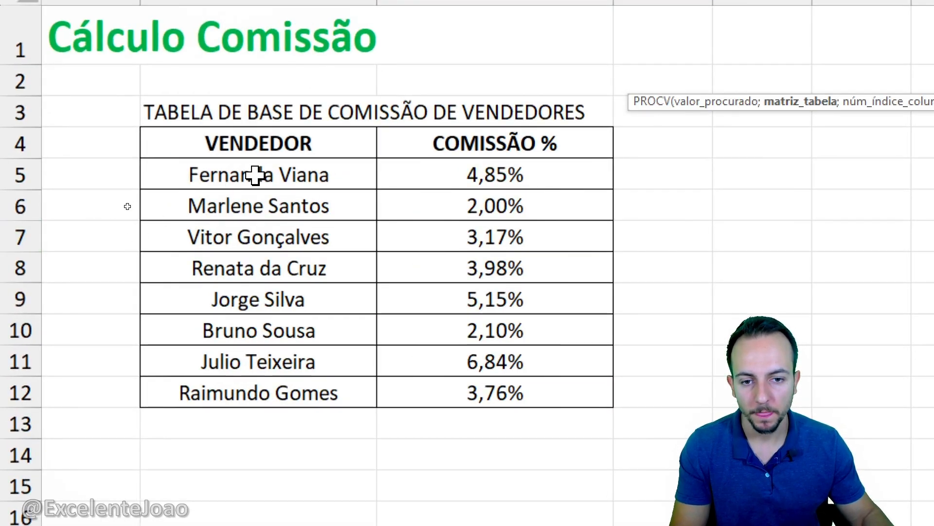
{"action": "left_click_drag", "start_coordinate": [126, 206], "coordinate": [126, 319]}
{"action": "left_click_drag", "start_coordinate": [251, 400], "coordinate": [433, 396]}
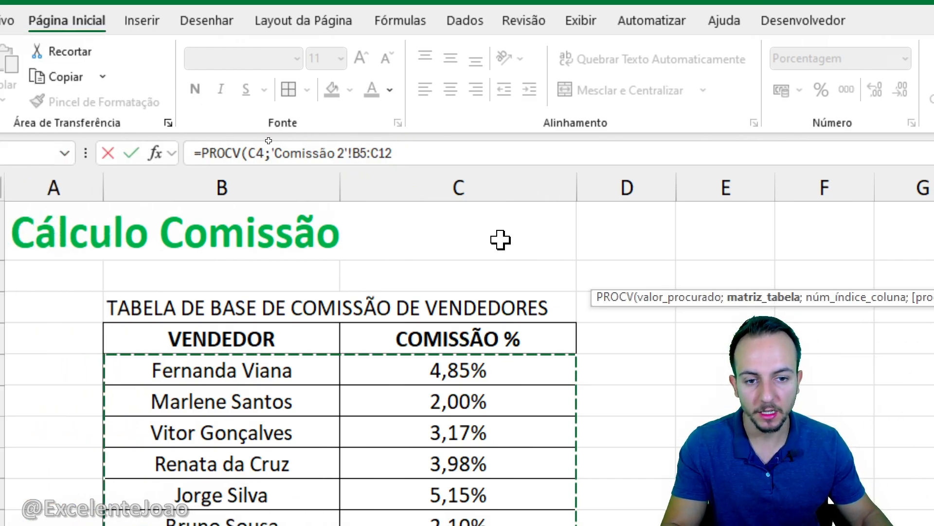
{"action": "key", "text": "F4"}
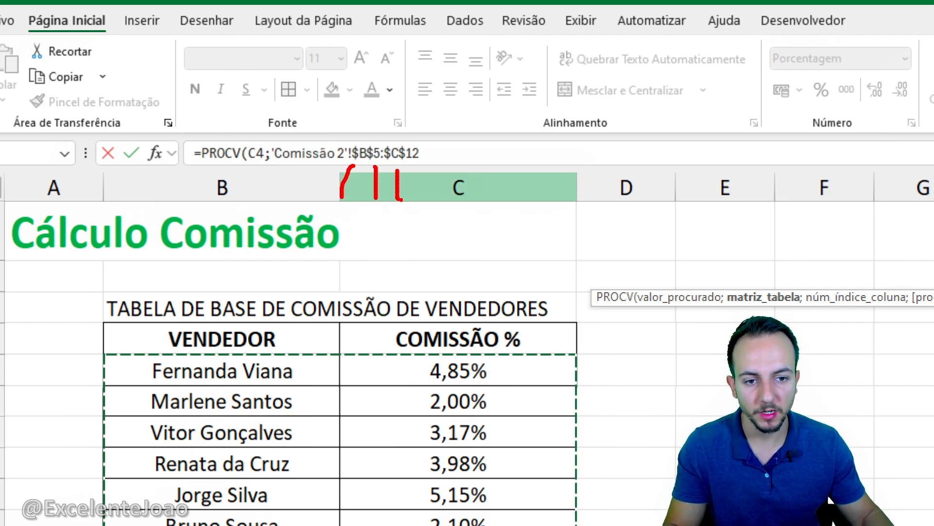
{"action": "left_click", "coordinate": [455, 148]}
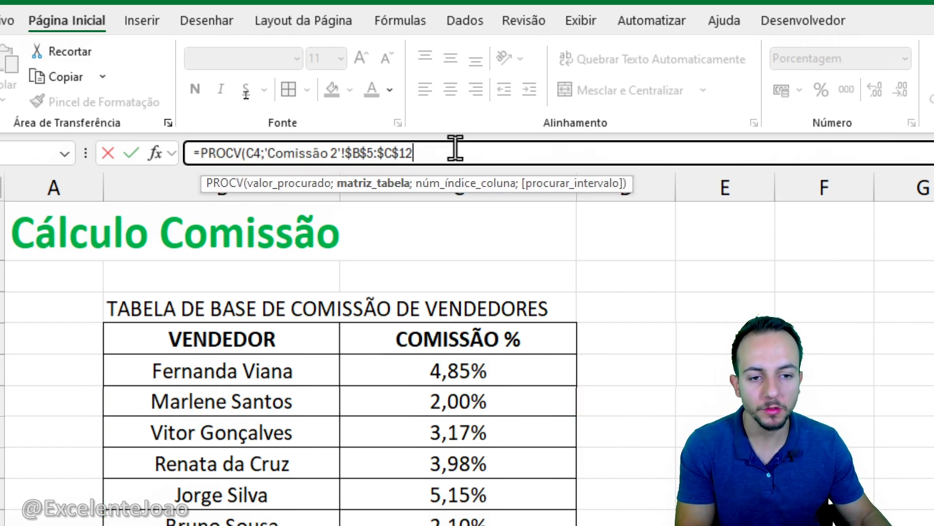
- Mark the table's two columns with the screen pen, clear the marks, and enter 2 as the PROCV column index
{"action": "type", "text": ";"}
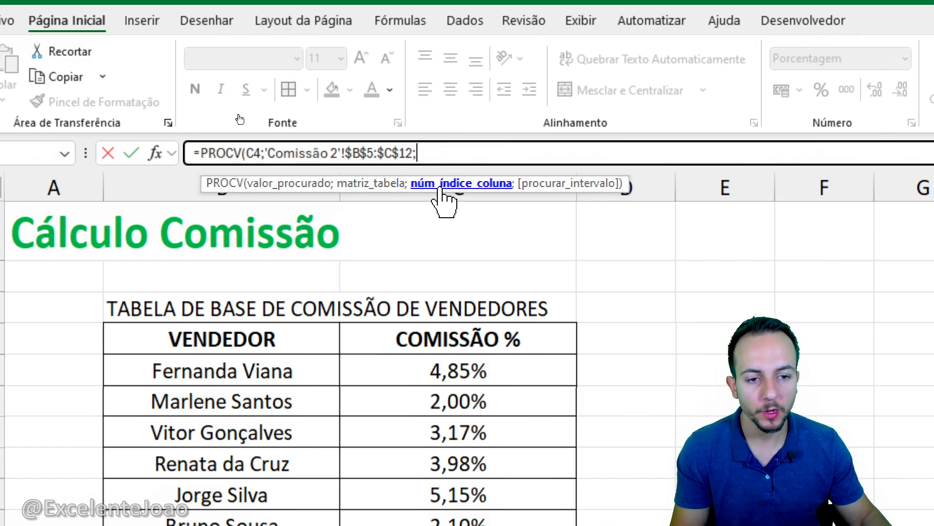
{"action": "left_click_drag", "start_coordinate": [292, 327], "coordinate": [301, 397]}
{"action": "left_click_drag", "start_coordinate": [282, 405], "coordinate": [350, 405]}
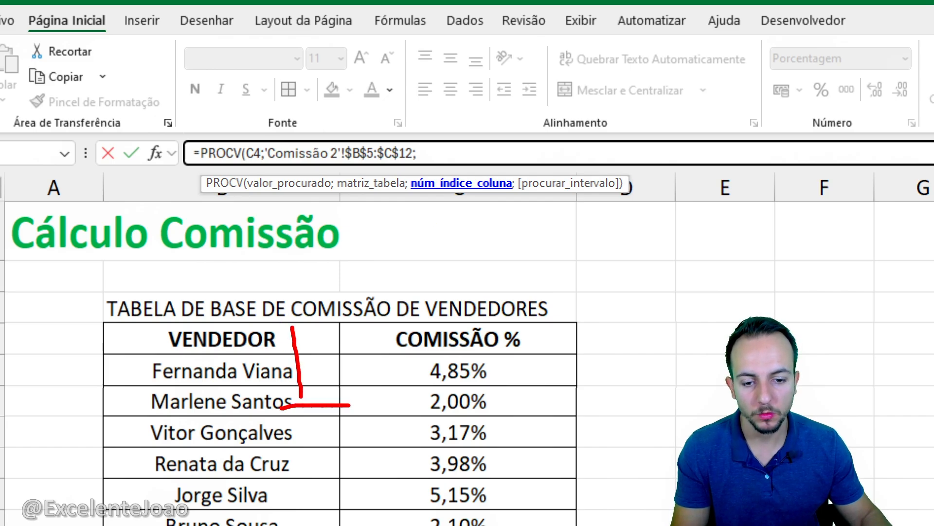
{"action": "mouse_move", "coordinate": [524, 312]}
{"action": "left_mouse_down"}
{"action": "mouse_move", "coordinate": [542, 374]}
{"action": "mouse_move", "coordinate": [619, 379]}
{"action": "left_mouse_up"}
{"action": "key", "text": "Escape"}
{"action": "type", "text": "2"}
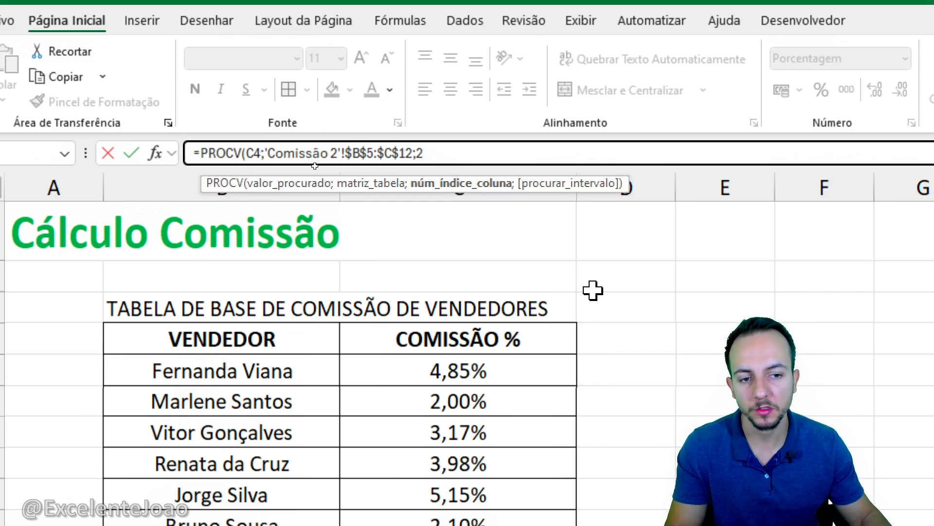
{"action": "type", "text": ";"}
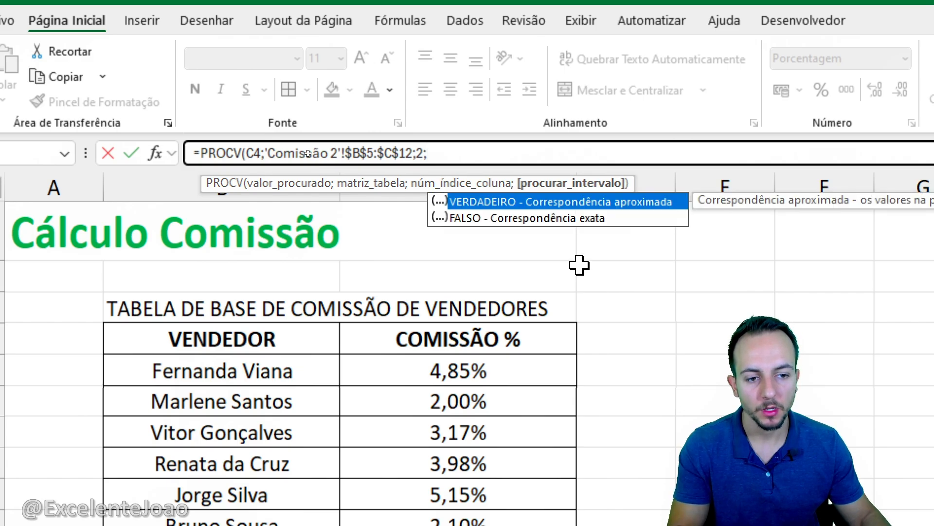
- Set the PROCV range lookup to FALSO for an exact match, and close and confirm the formula in I4
{"action": "left_click", "coordinate": [565, 220]}
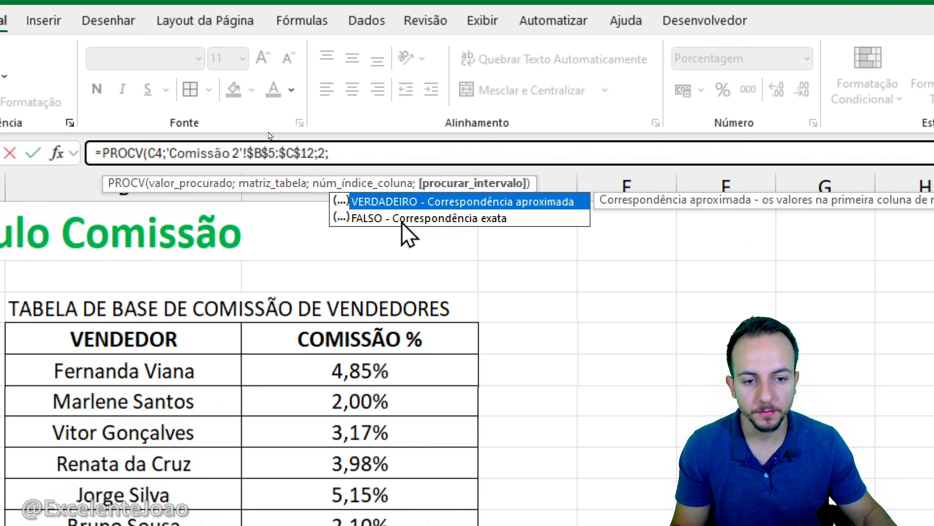
{"action": "double_click", "coordinate": [407, 219]}
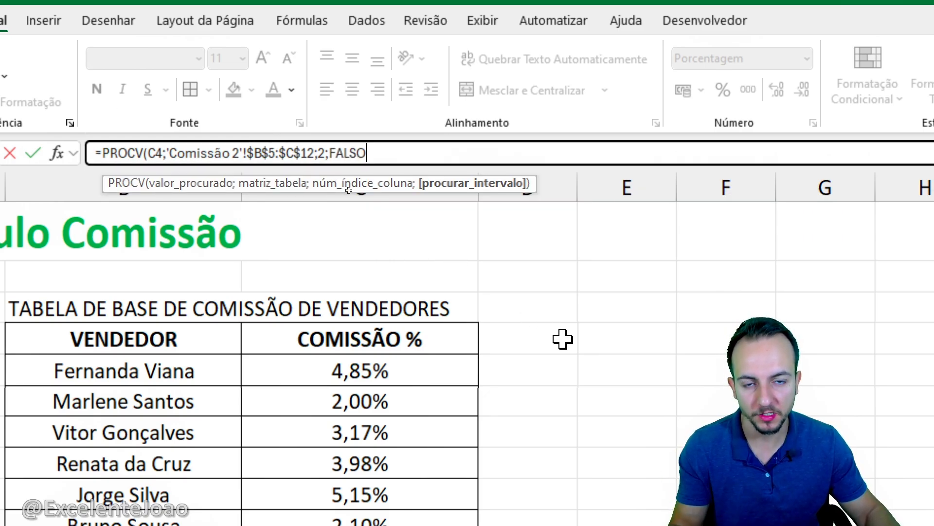
{"action": "type", "text": ")"}
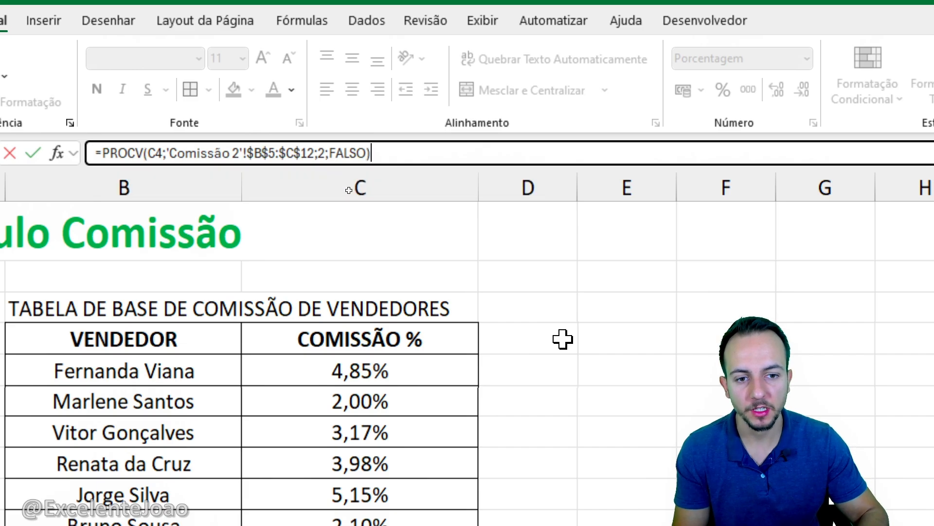
{"action": "key", "text": "Return"}
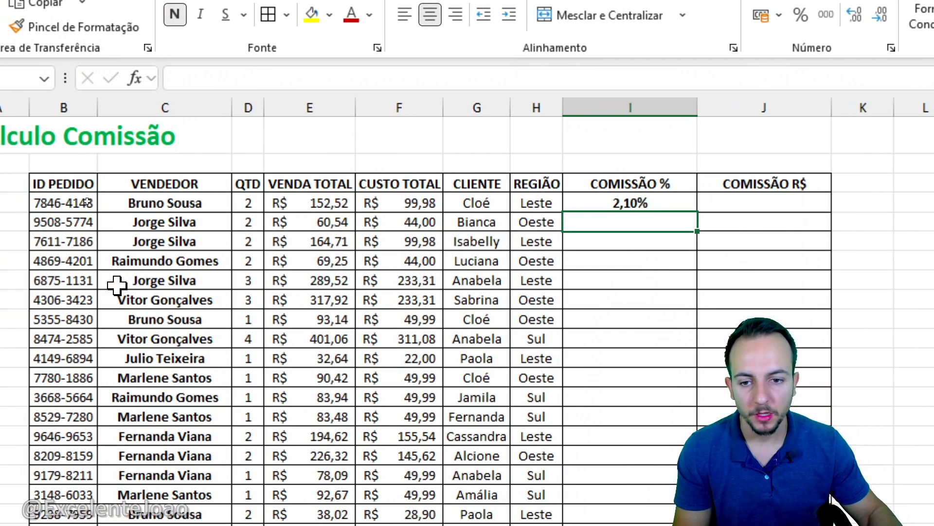
- Fill the I4 PROCV formula down the COMISSÃO % column through all order rows, including those from row 646 on
{"action": "left_click", "coordinate": [122, 277]}
{"action": "left_click", "coordinate": [582, 275]}
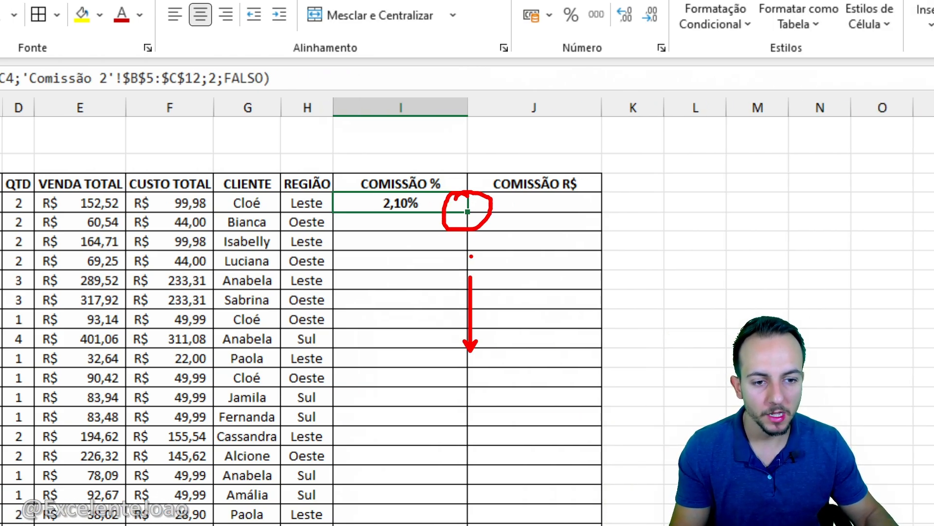
{"action": "mouse_move", "coordinate": [467, 212]}
{"action": "left_mouse_down"}
{"action": "mouse_move", "coordinate": [469, 447]}
{"action": "mouse_move", "coordinate": [385, 488]}
{"action": "mouse_move", "coordinate": [359, 344]}
{"action": "left_mouse_up"}
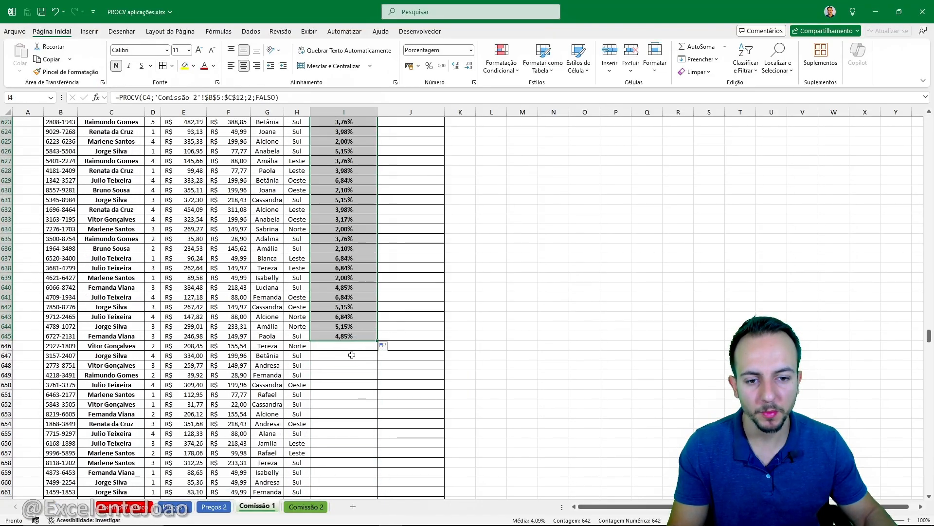
{"action": "scroll", "coordinate": [355, 336], "scroll_direction": "down", "scroll_amount": 3}
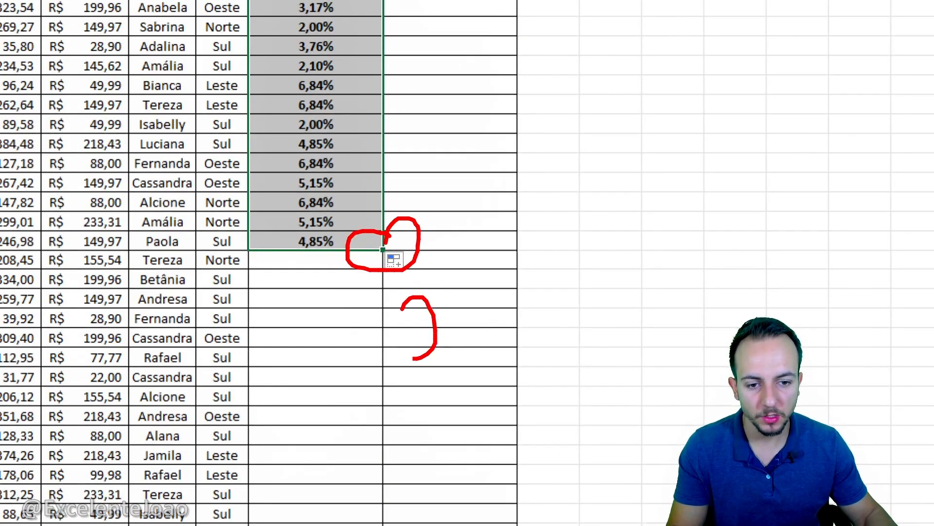
{"action": "double_click", "coordinate": [380, 249]}
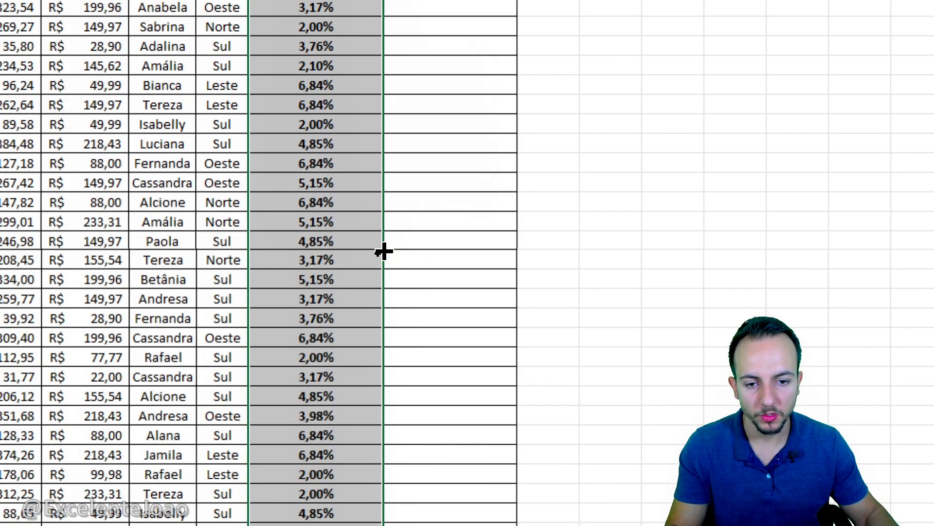
- Check the copied PROCV formula in I646 and review the COMISSÃO % values back up to the first order
{"action": "left_click", "coordinate": [375, 260]}
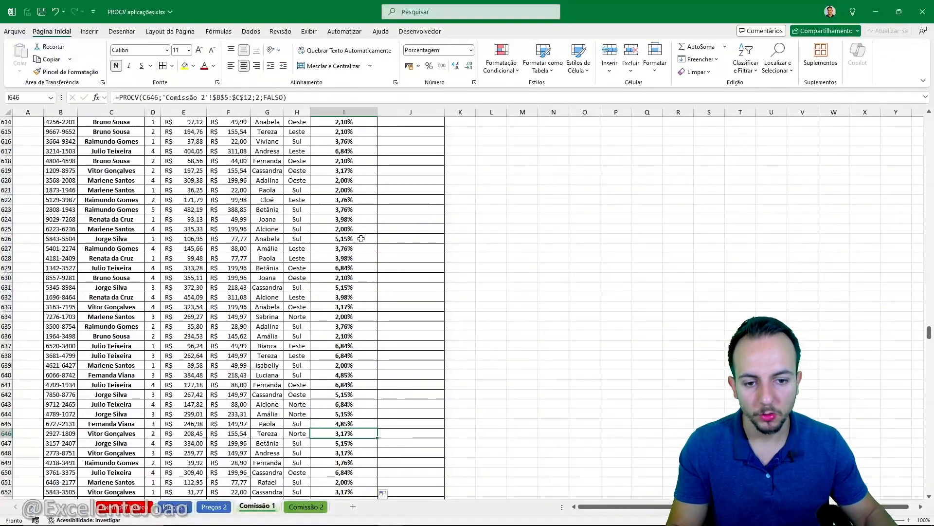
{"action": "scroll", "coordinate": [361, 238], "scroll_direction": "up", "scroll_amount": 20}
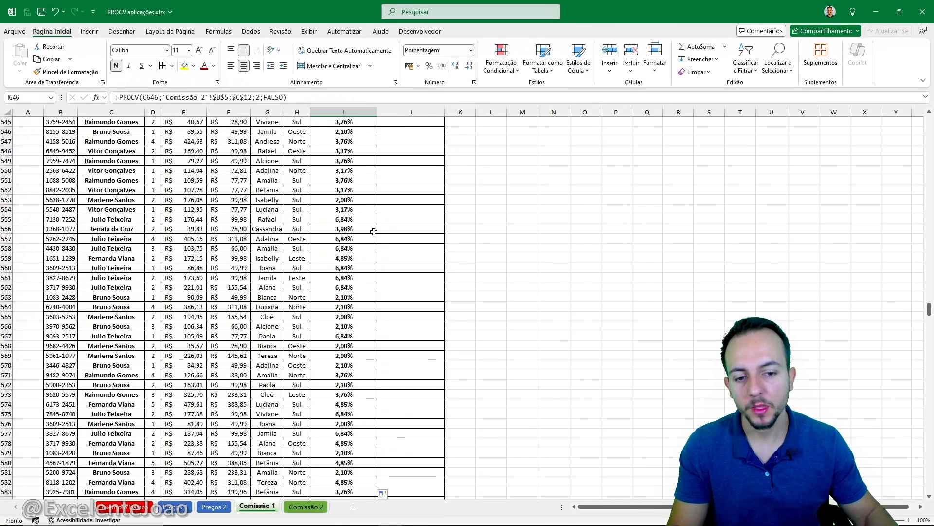
{"action": "scroll", "coordinate": [344, 172], "scroll_direction": "up", "scroll_amount": 11}
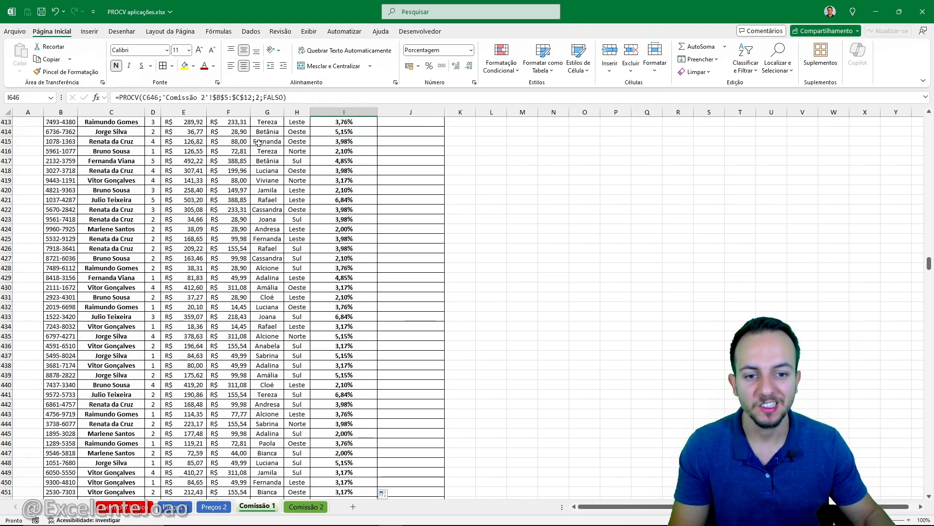
{"action": "scroll", "coordinate": [258, 143], "scroll_direction": "up", "scroll_amount": 13}
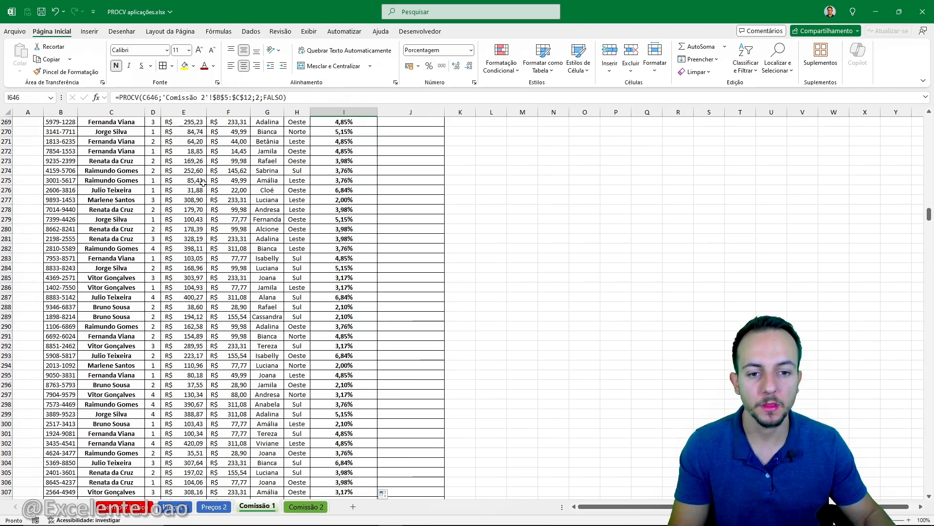
{"action": "scroll", "coordinate": [173, 178], "scroll_direction": "up", "scroll_amount": 20}
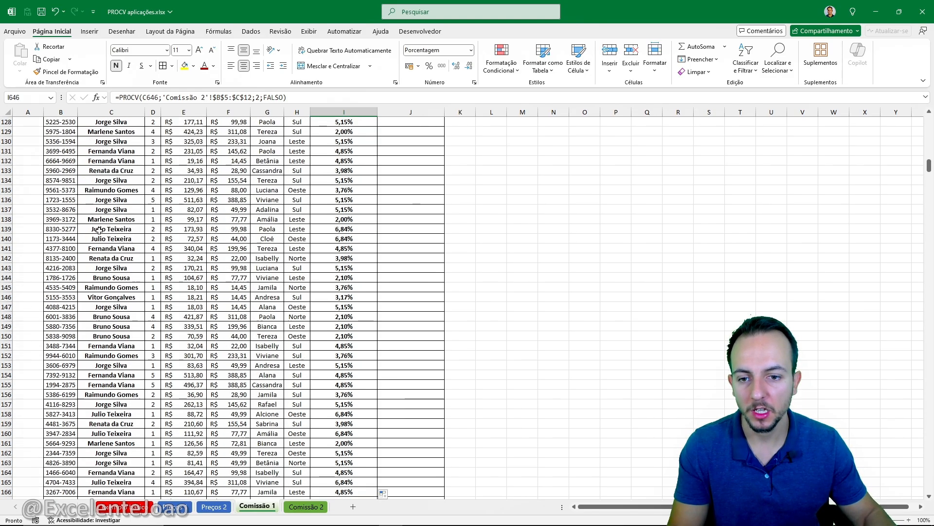
{"action": "scroll", "coordinate": [85, 270], "scroll_direction": "up", "scroll_amount": 20}
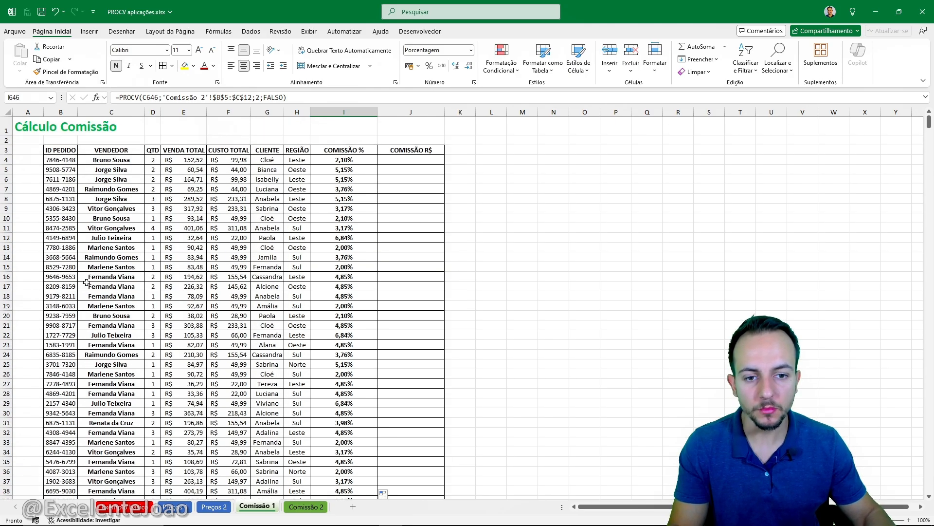
{"action": "scroll", "coordinate": [374, 181], "scroll_direction": "down", "scroll_amount": 1}
{"action": "scroll", "coordinate": [410, 146], "scroll_direction": "up", "scroll_amount": 2}
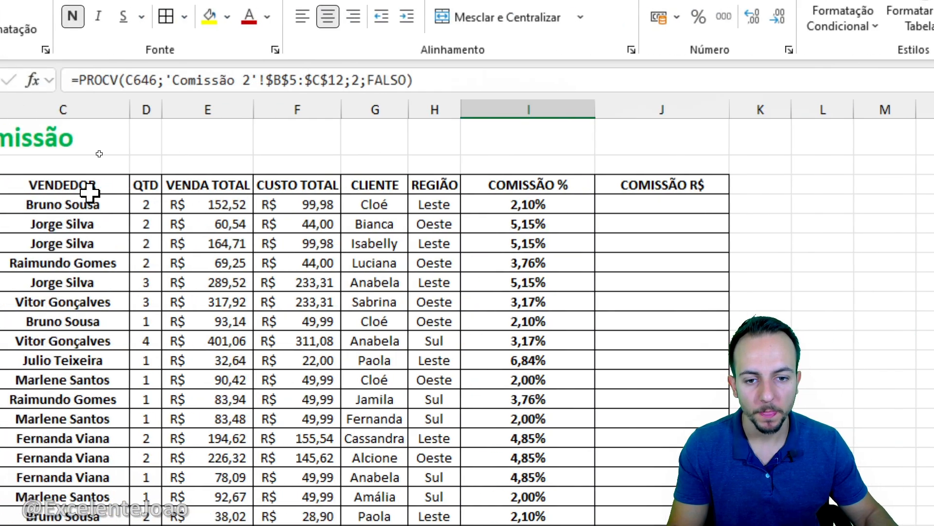
- Calculate the first order's commission in J4 under COMISSÃO R$ with the formula =I4*E4
{"action": "left_click", "coordinate": [801, 201]}
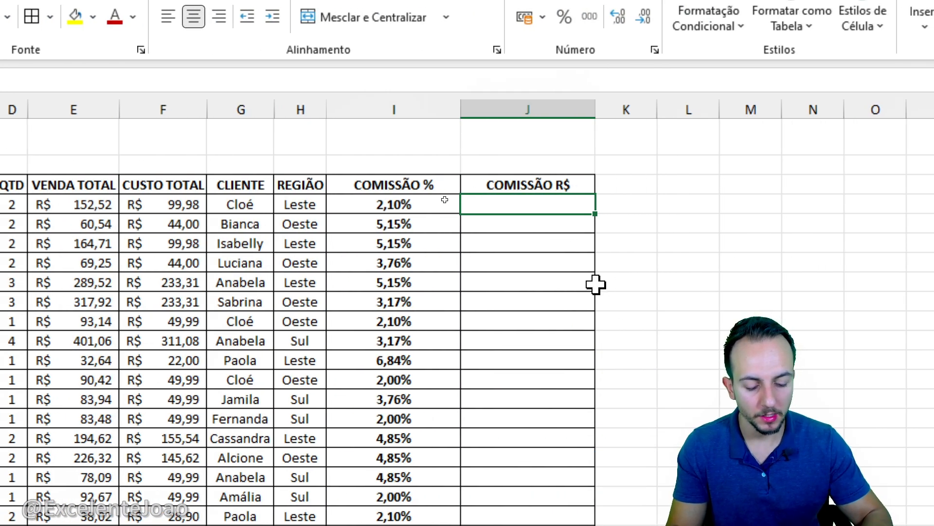
{"action": "type", "text": "="}
{"action": "left_click", "coordinate": [409, 204]}
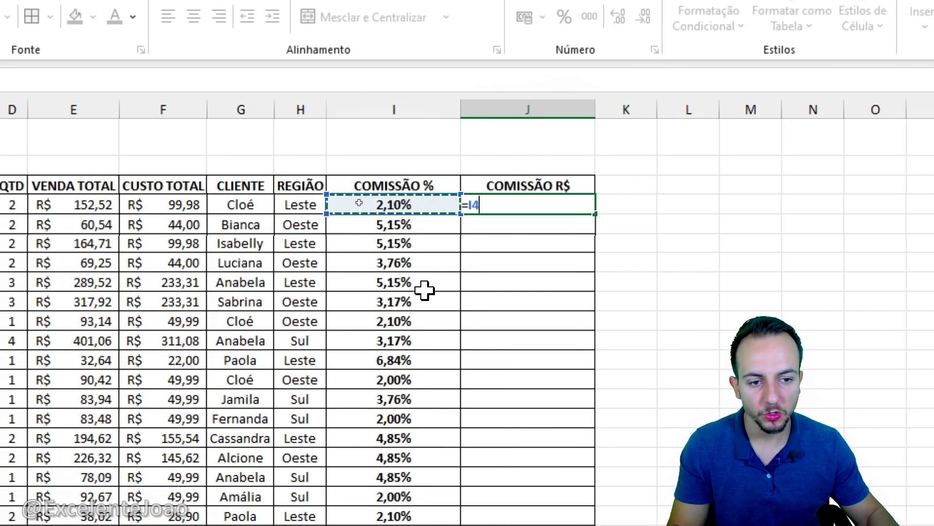
{"action": "type", "text": "*"}
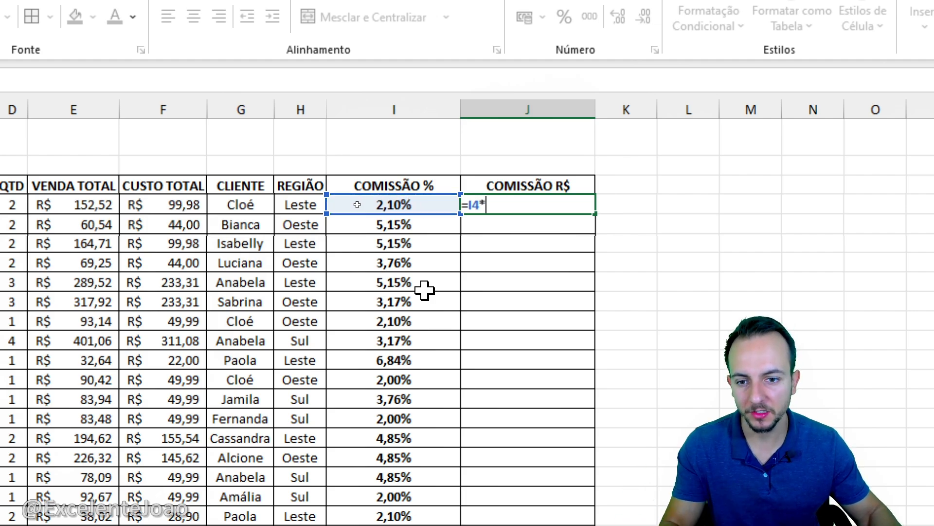
{"action": "left_click", "coordinate": [247, 203]}
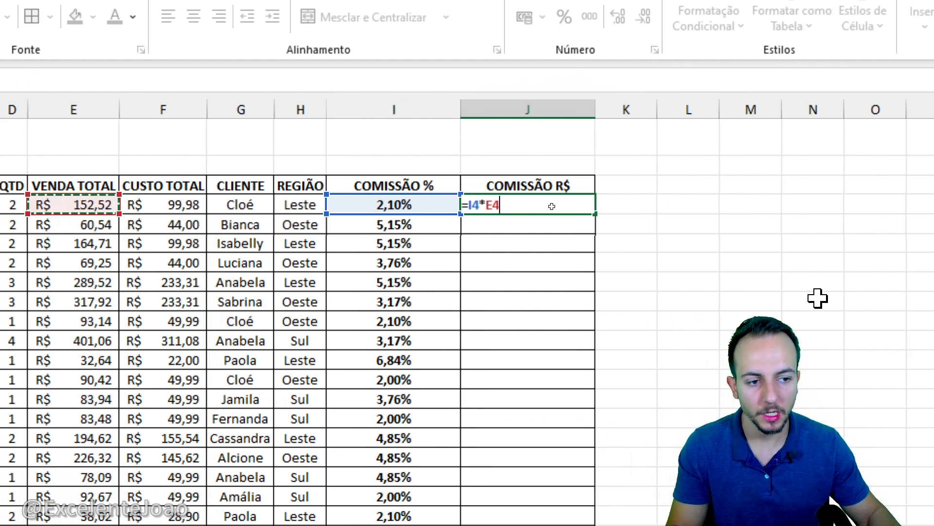
{"action": "key", "text": "Return"}
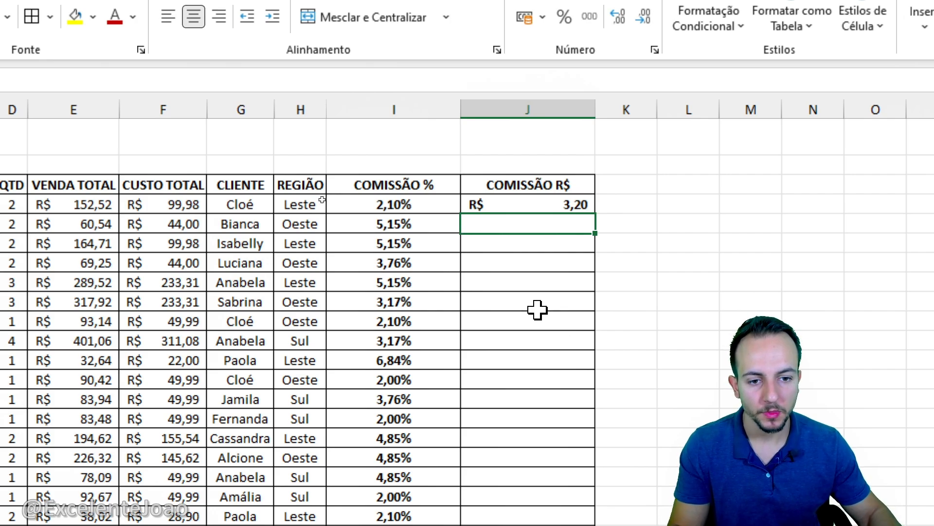
- Fill the J4 commission formula down the COMISSÃO R$ column for all orders and check the filled rows
{"action": "left_click_drag", "start_coordinate": [229, 181], "coordinate": [291, 214]}
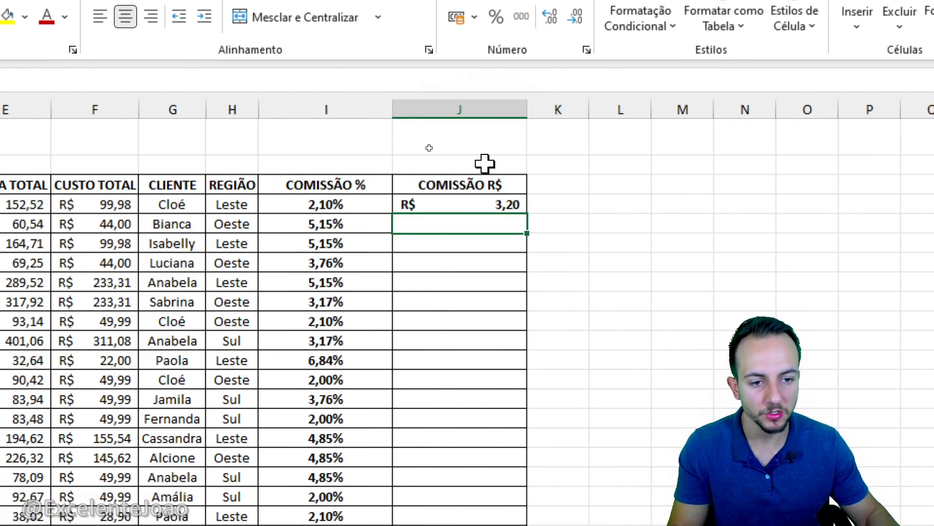
{"action": "left_click", "coordinate": [759, 206]}
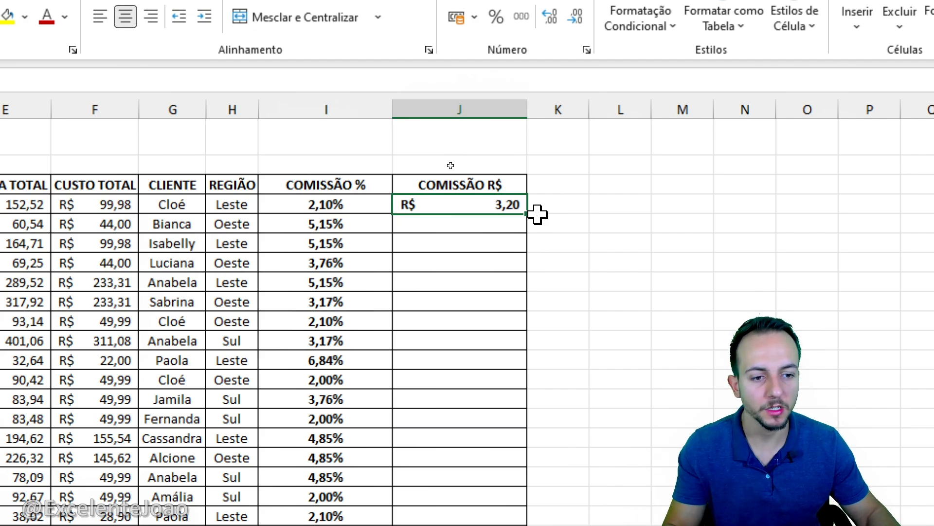
{"action": "double_click", "coordinate": [532, 214]}
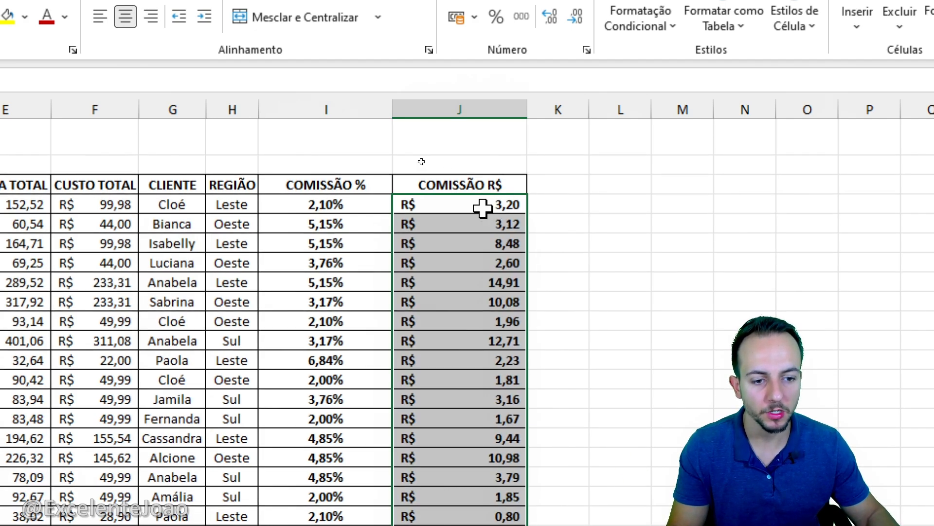
{"action": "left_click", "coordinate": [484, 206]}
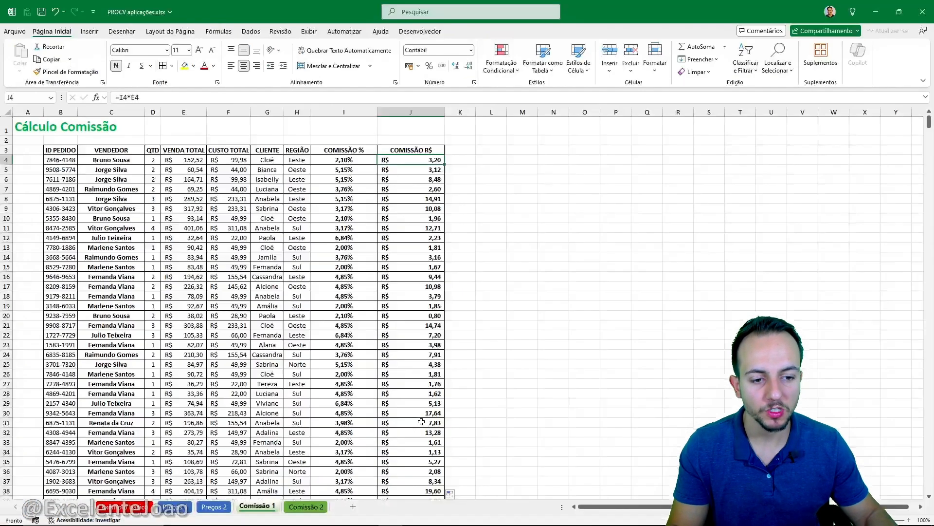
{"action": "scroll", "coordinate": [317, 292], "scroll_direction": "down", "scroll_amount": 10}
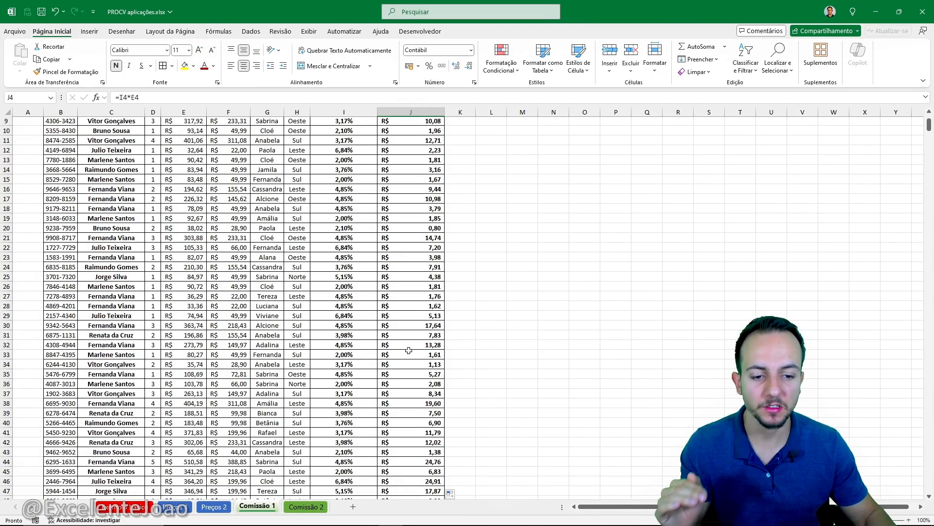
{"action": "scroll", "coordinate": [214, 211], "scroll_direction": "up", "scroll_amount": 10}
- Return to the ID PEDIDO header, and view the sellers' base commission table on Comissão 2 at its VENDEDOR header
{"action": "left_click", "coordinate": [74, 151]}
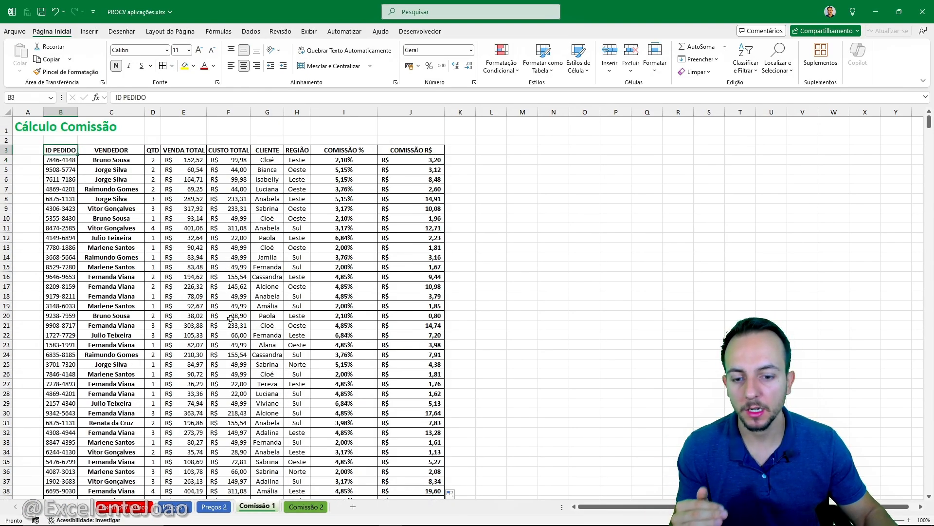
{"action": "left_click", "coordinate": [306, 506]}
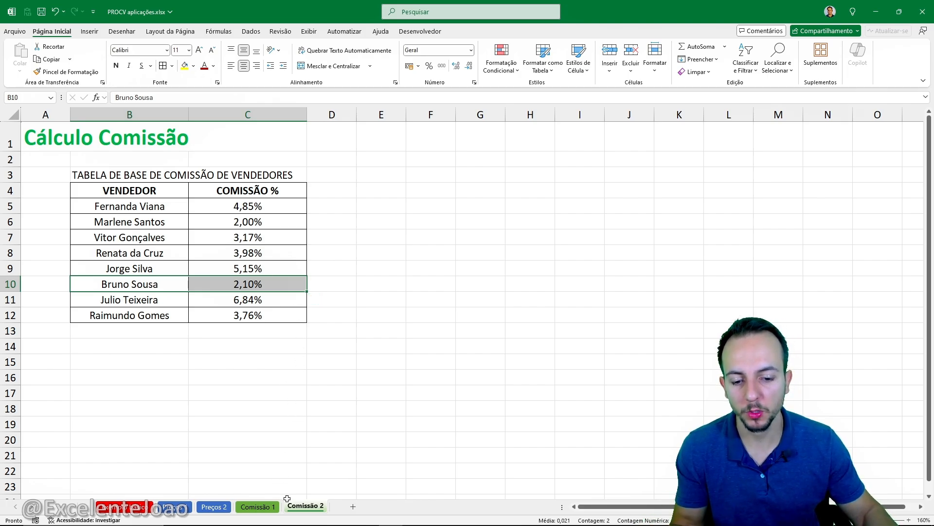
{"action": "left_click", "coordinate": [156, 188]}
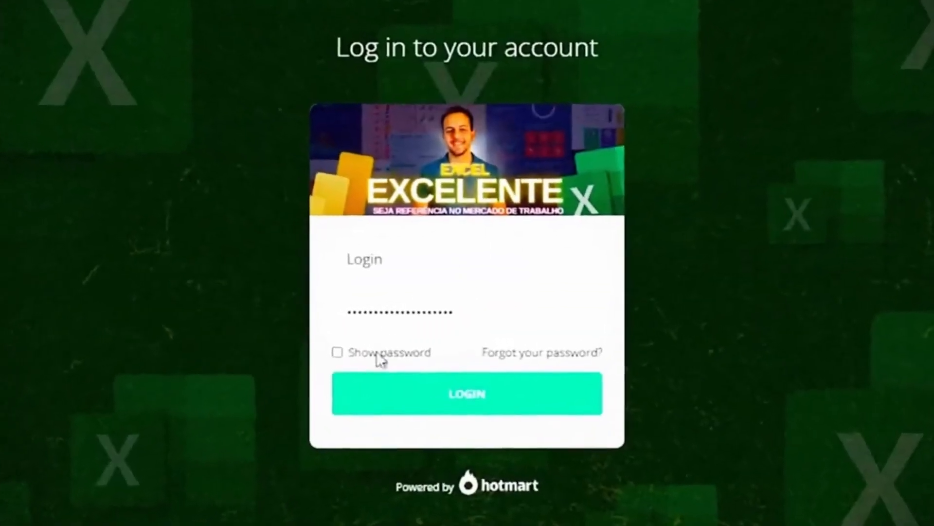
- Switch to the Excel Excelente course on Hotmart, log in, and browse its lesson list down to the Power BI module
{"action": "left_click", "coordinate": [475, 410]}
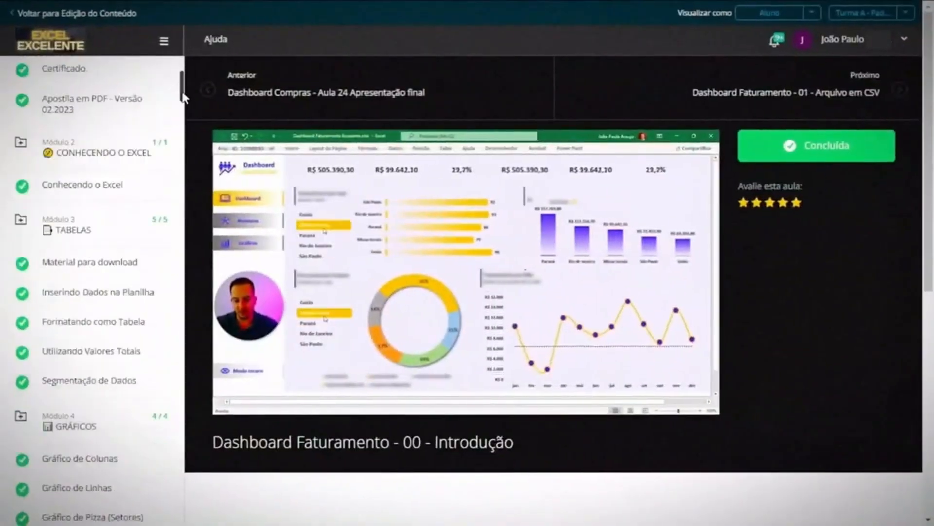
{"action": "scroll", "coordinate": [182, 111], "scroll_direction": "down", "scroll_amount": 5}
{"action": "left_click_drag", "start_coordinate": [182, 111], "coordinate": [180, 304]}
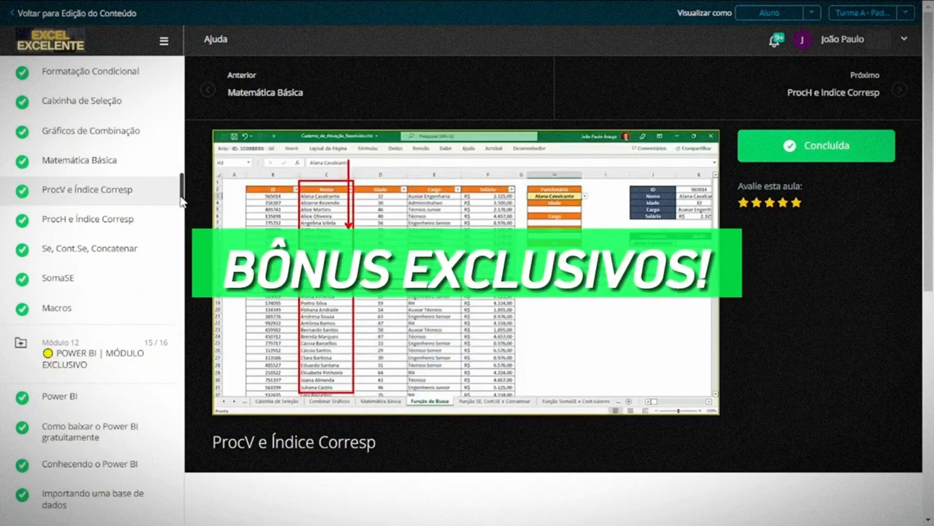
{"action": "left_click_drag", "start_coordinate": [183, 198], "coordinate": [176, 231]}
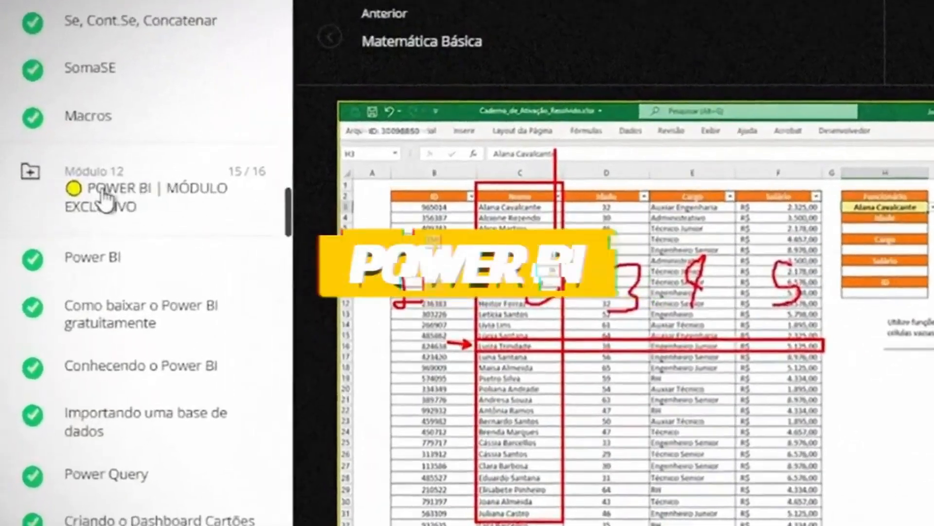